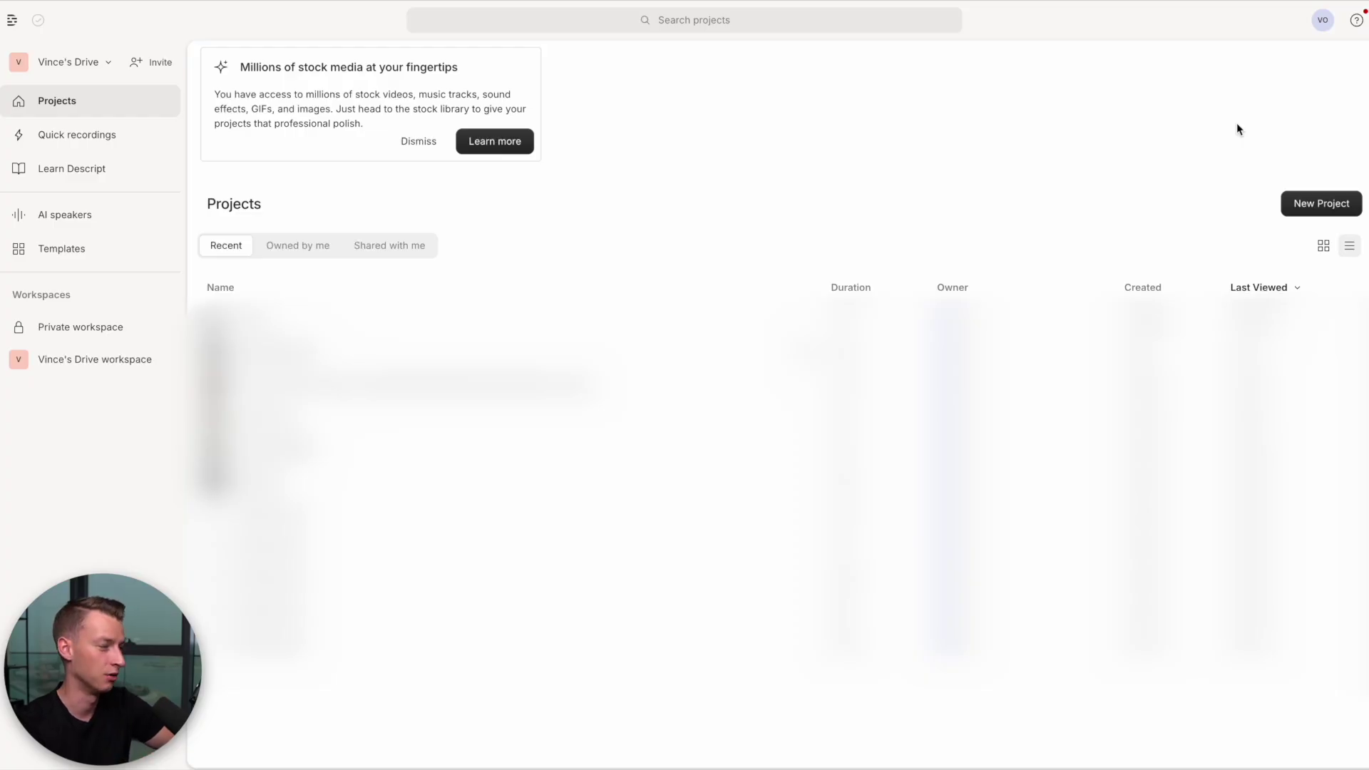
- Start a new Video project so the 41-minute podcast recording loads and transcribes
left_click(1355, 202)
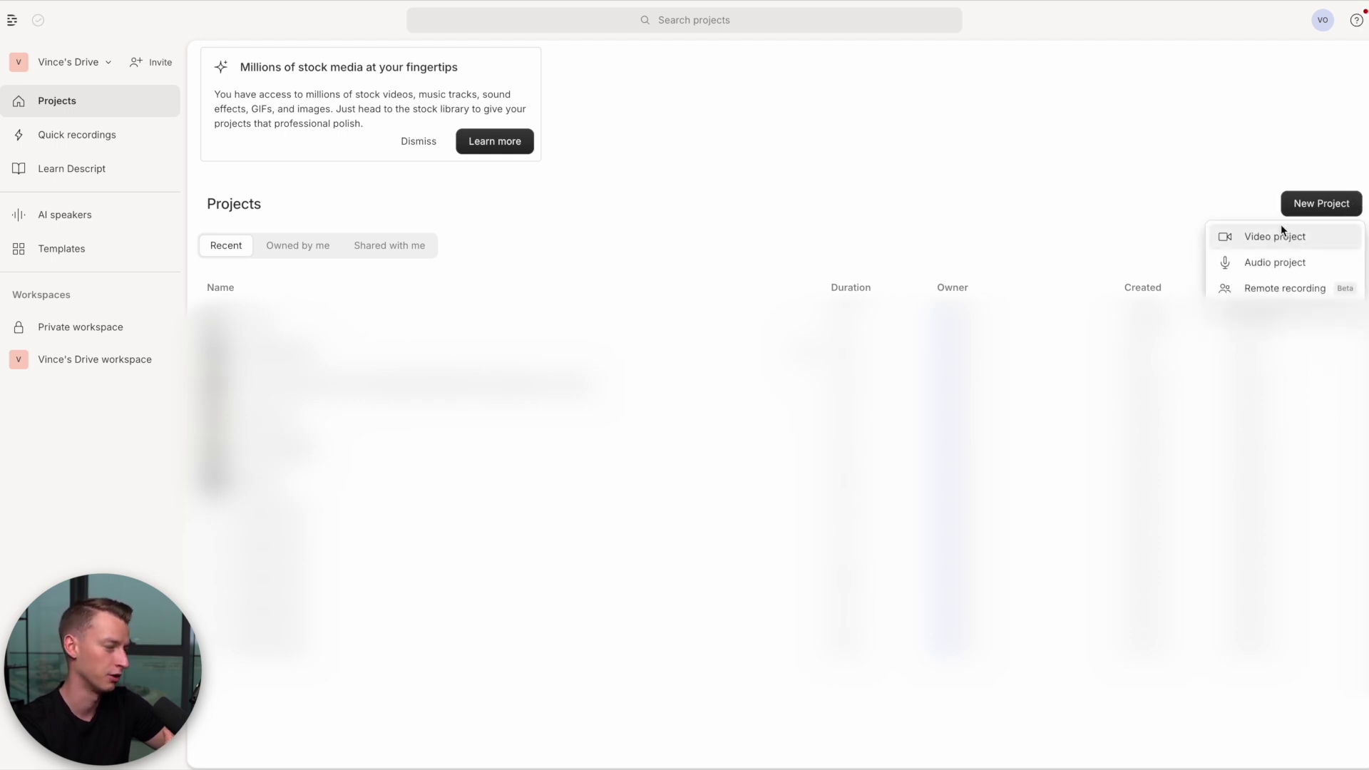
left_click(1328, 233)
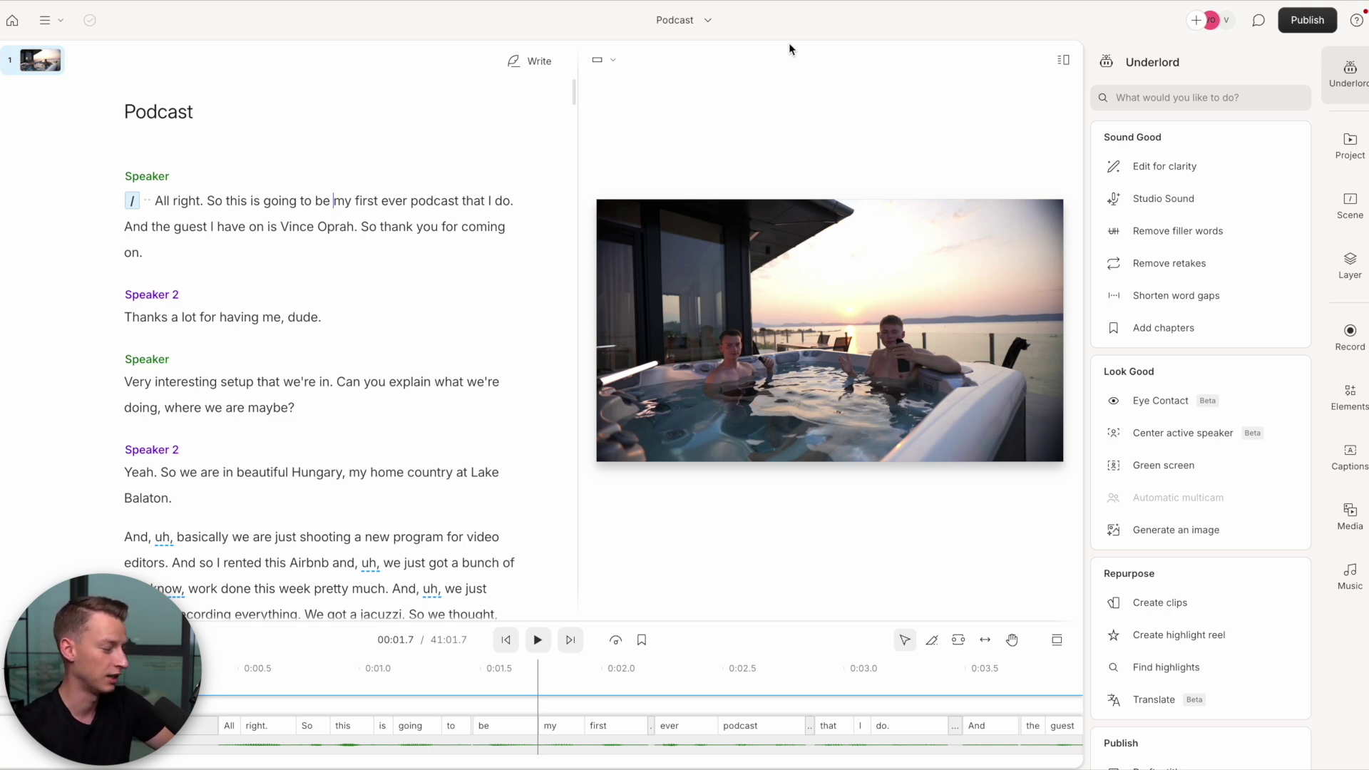
- Read down through the Podcast transcript's Speaker and Speaker 2 paragraphs
left_click(437, 167)
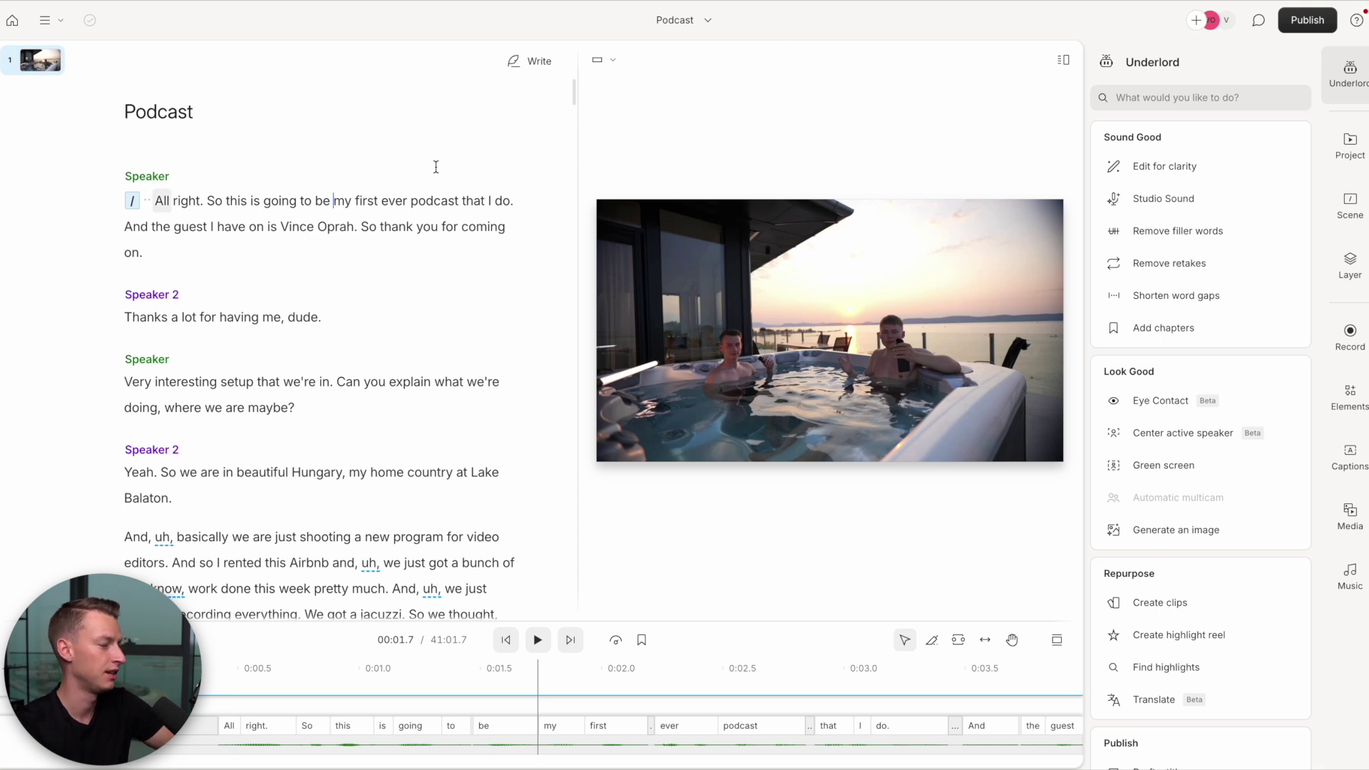
scroll(413, 343, "down", 15)
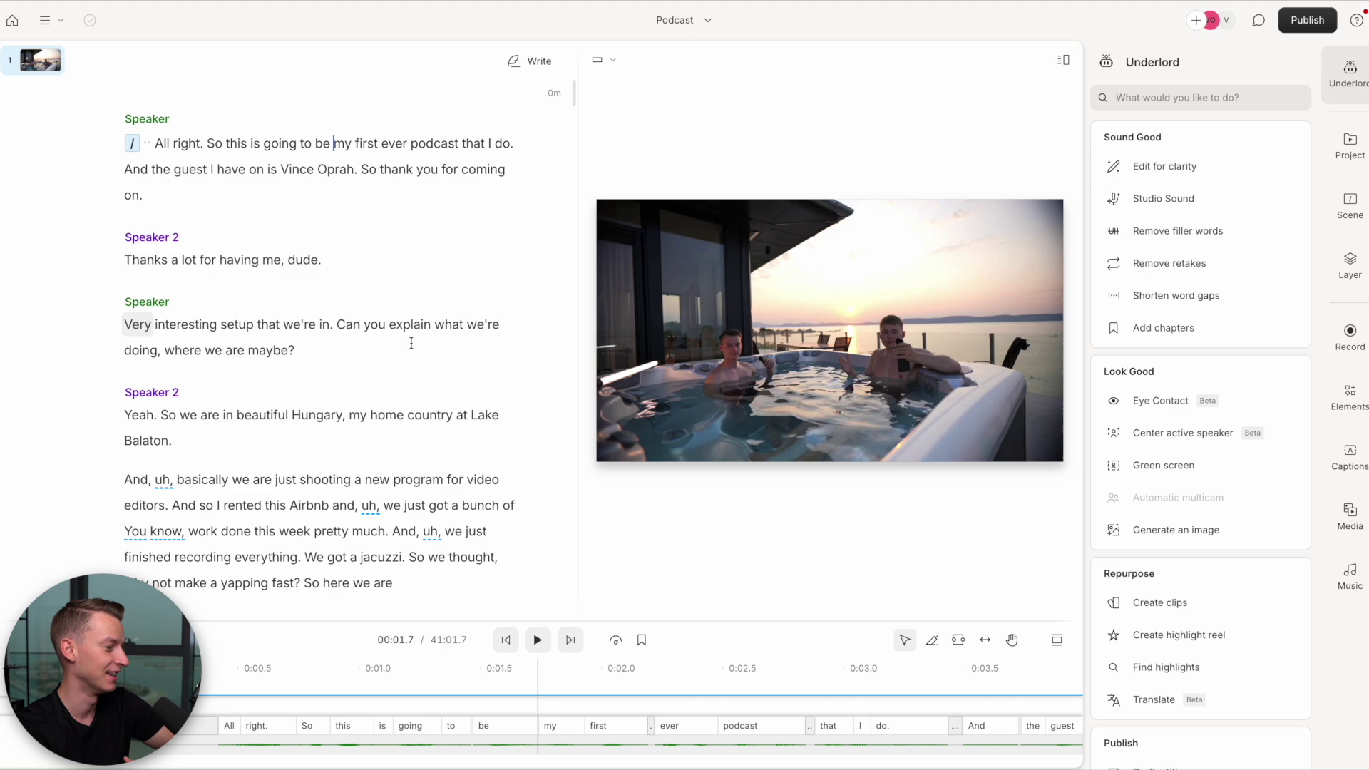
scroll(411, 343, "down", 20)
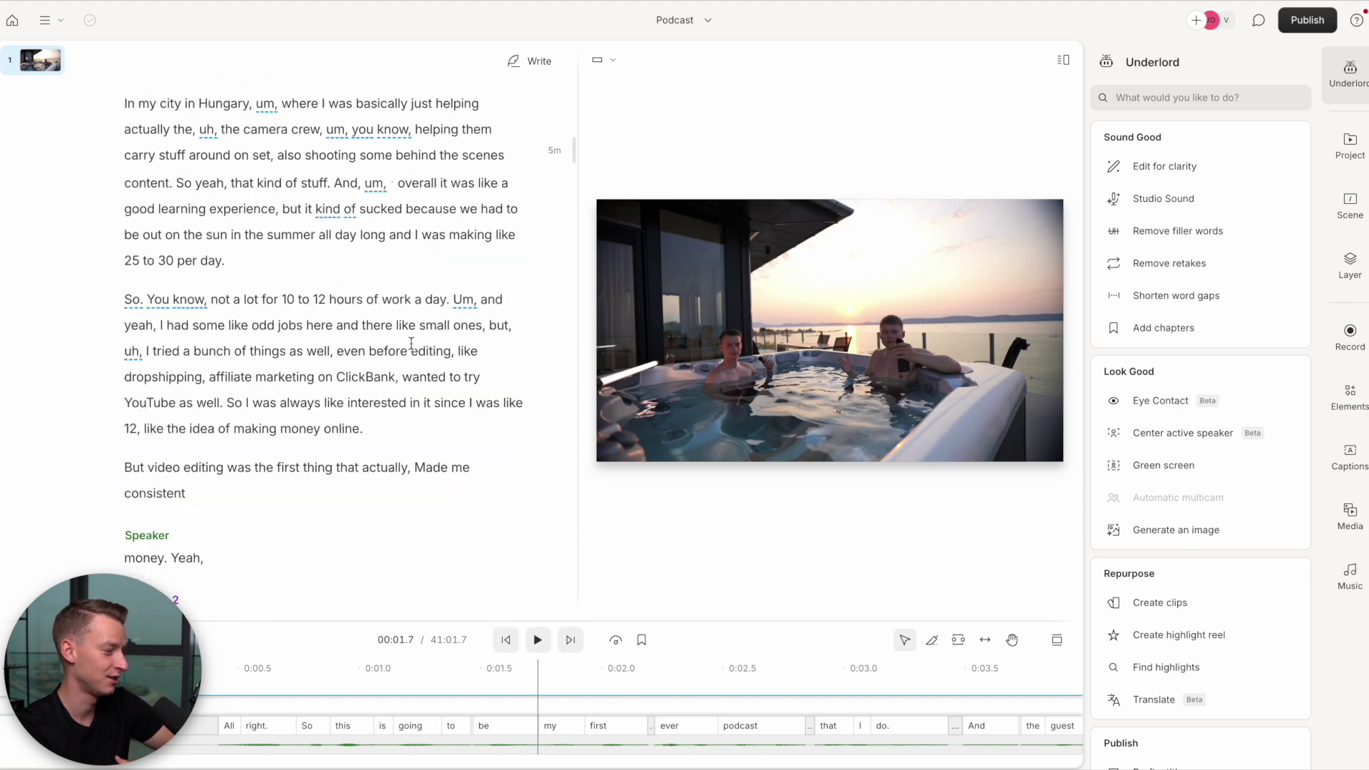
scroll(549, 214, "down", 15)
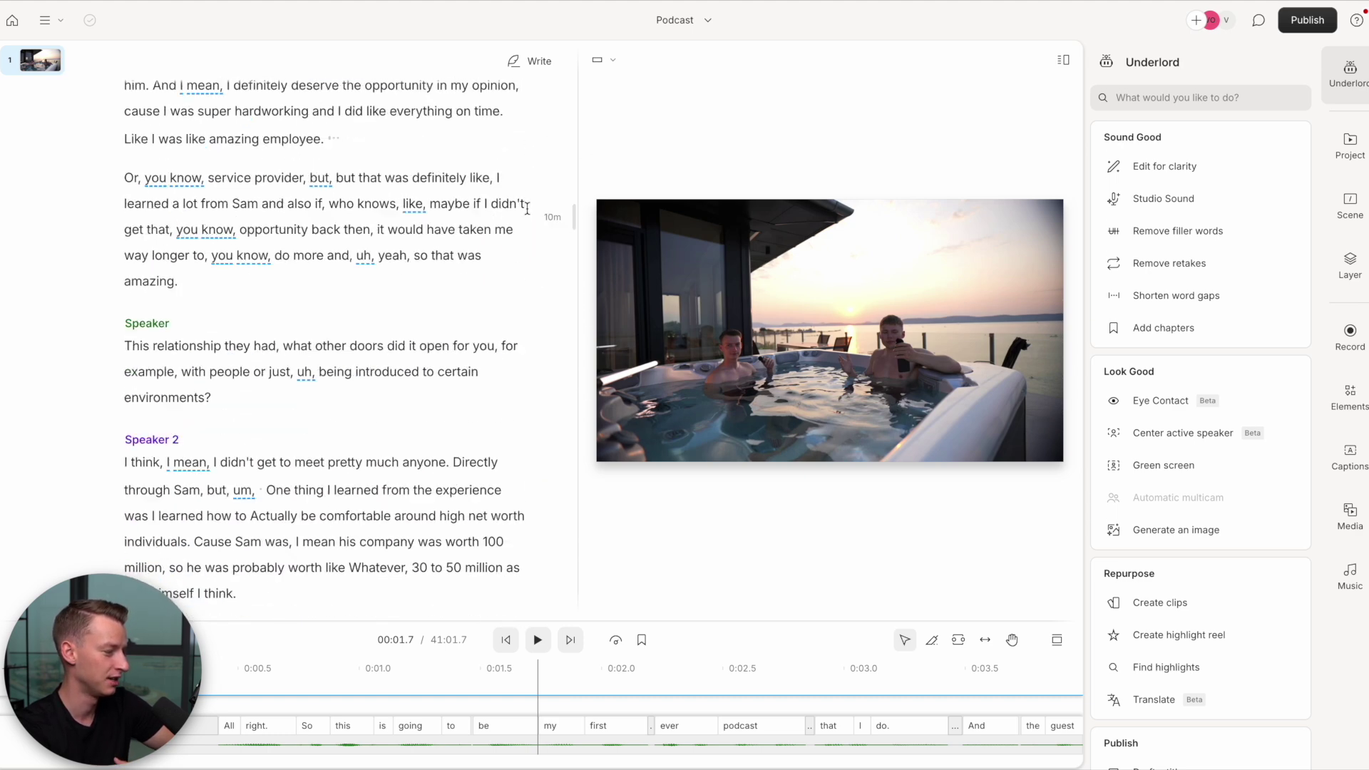
scroll(307, 229, "down", 20)
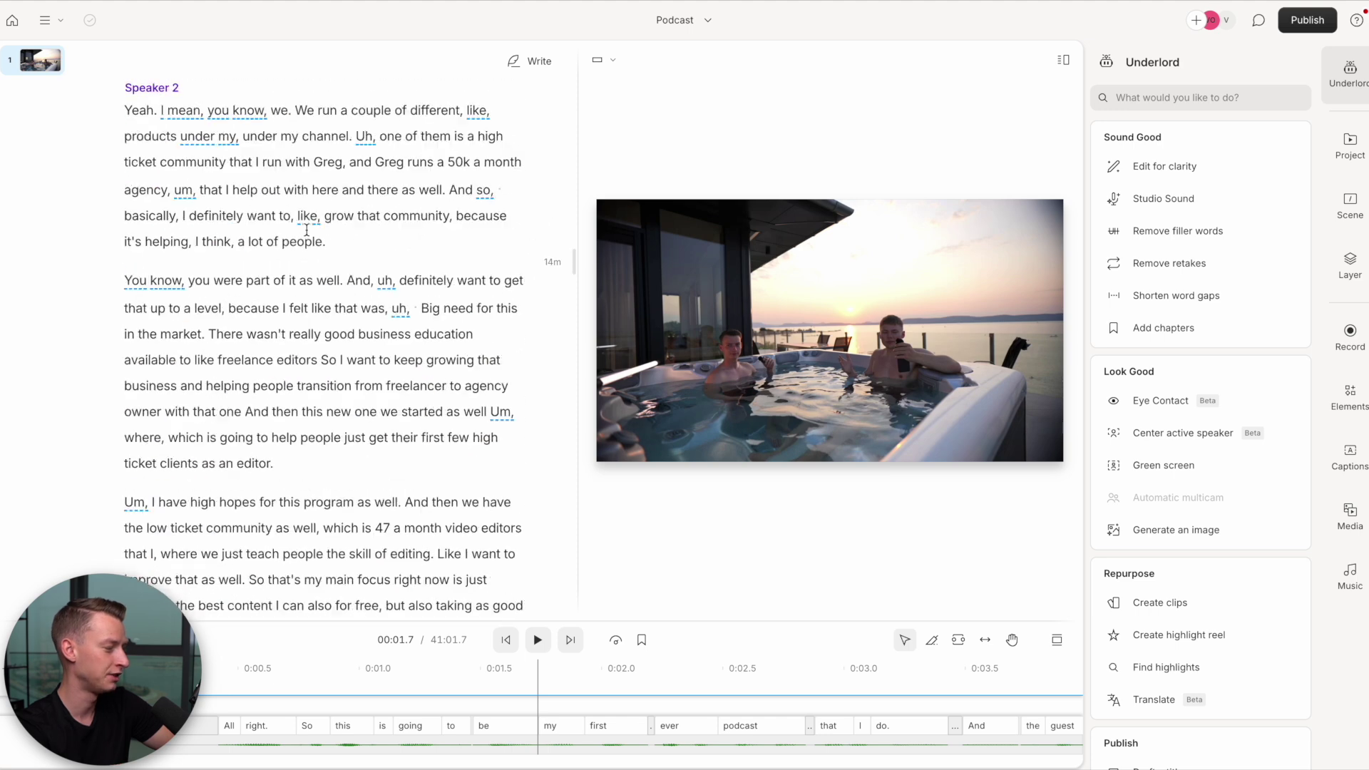
scroll(306, 229, "down", 20)
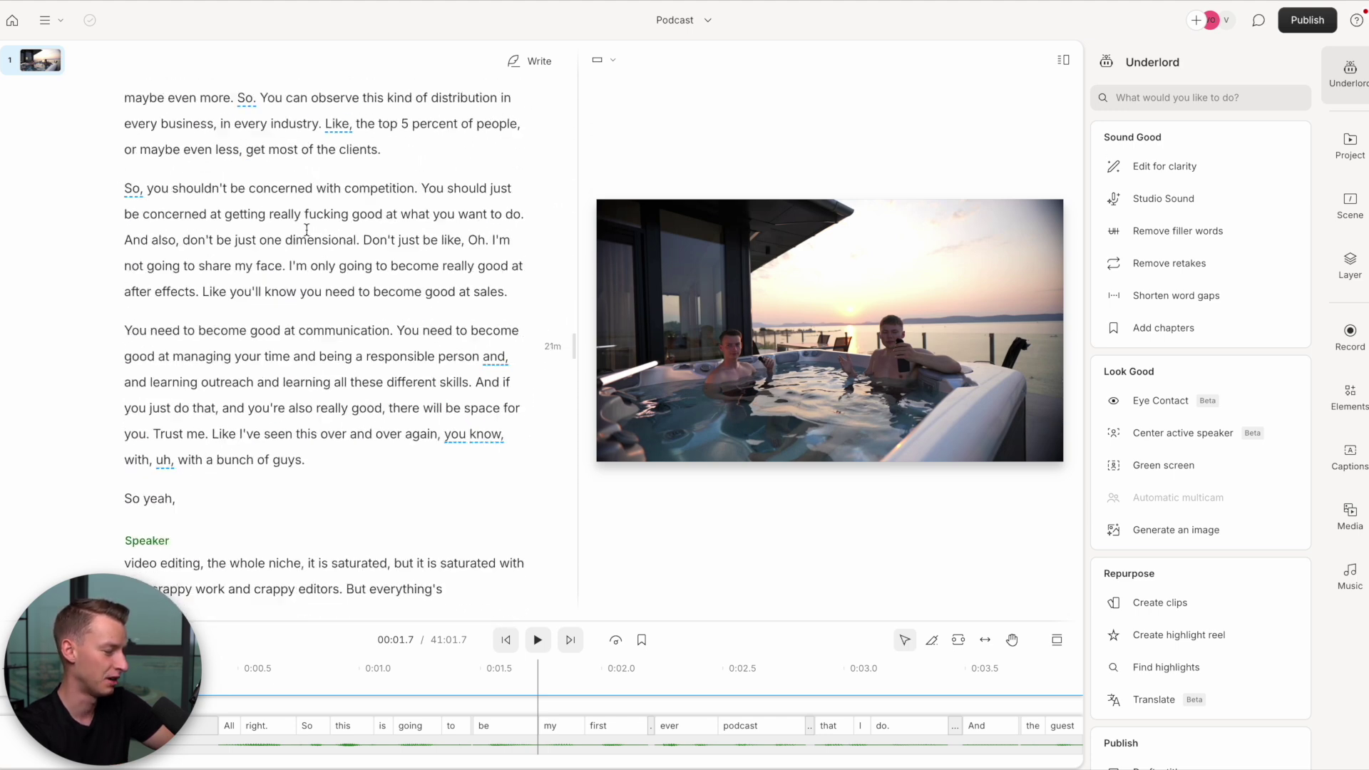
scroll(306, 229, "down", 20)
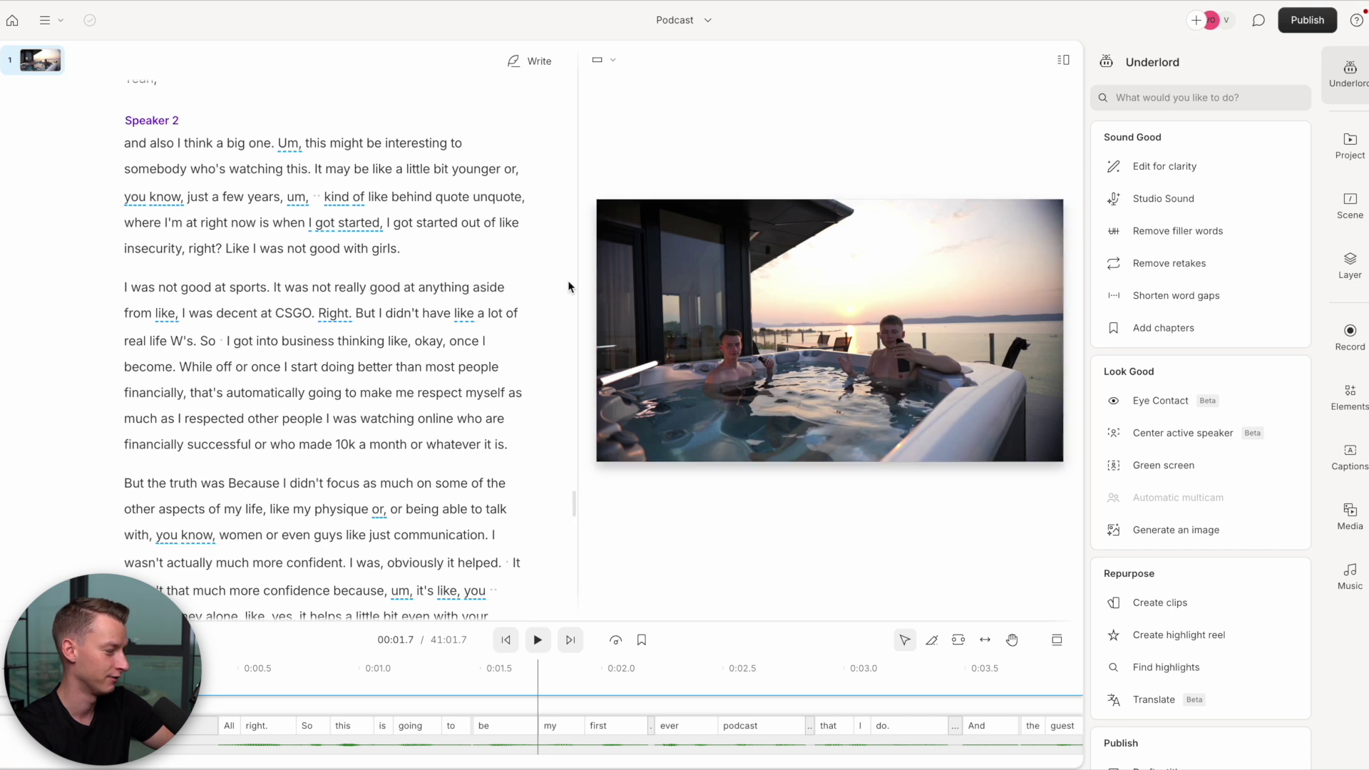
- Drag the transcript/video divider left to enlarge the preview, then return to the transcript's top
left_click_drag(576, 284, 514, 281)
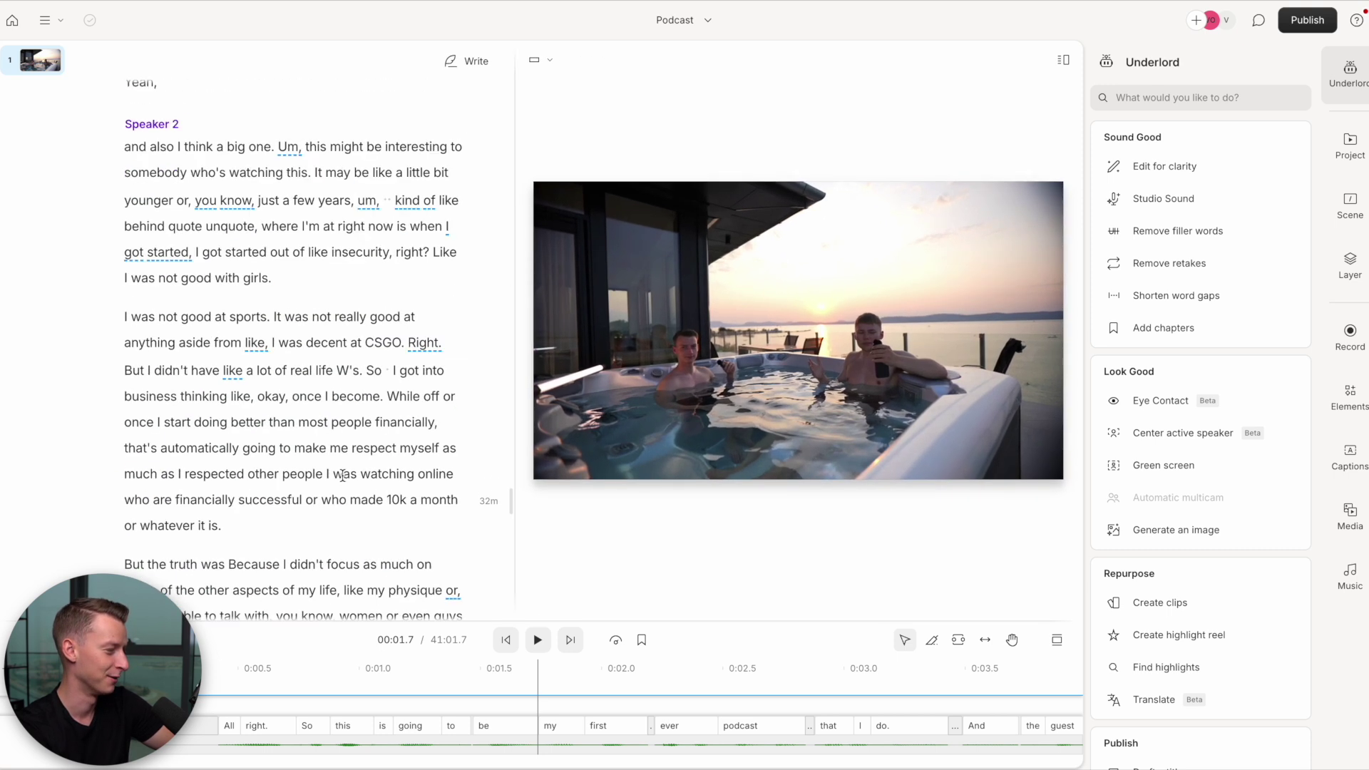
scroll(343, 476, "down", 15)
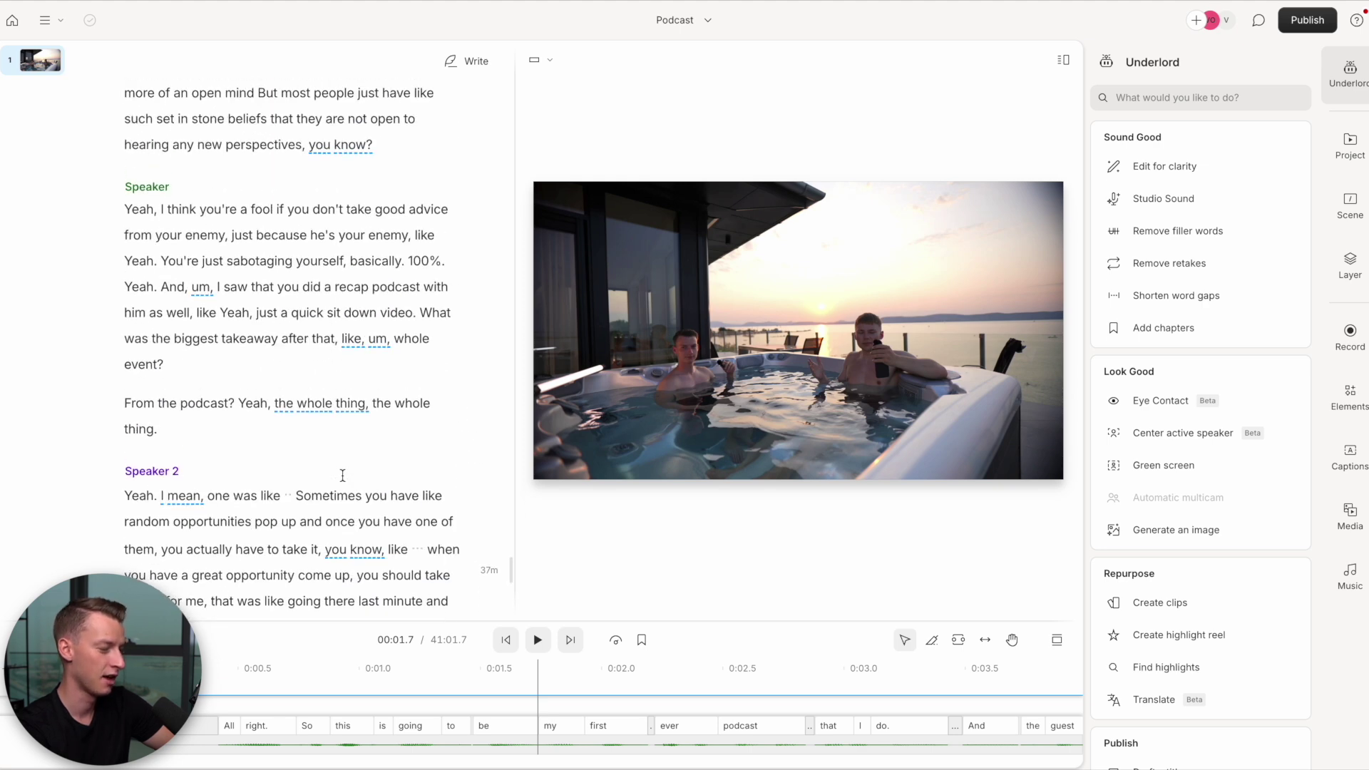
scroll(342, 476, "up", 20)
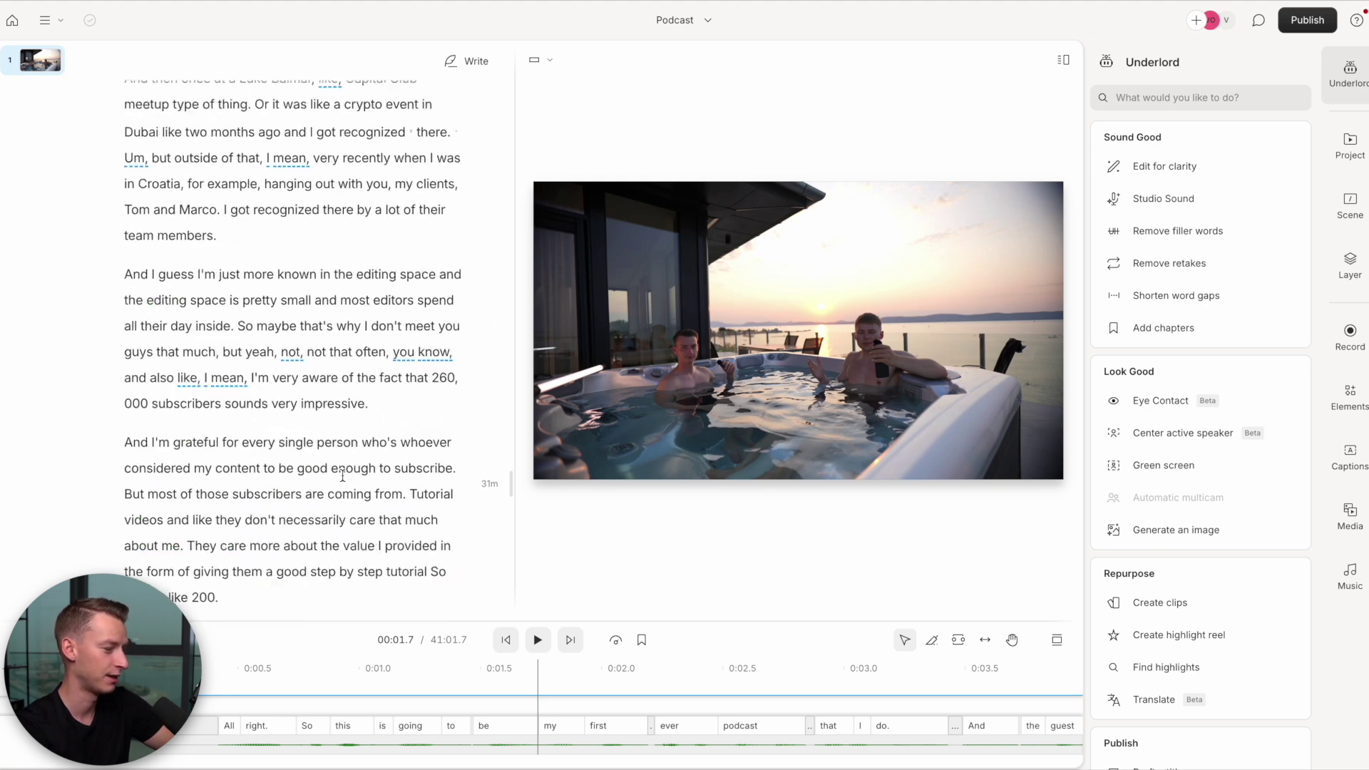
scroll(342, 475, "up", 20)
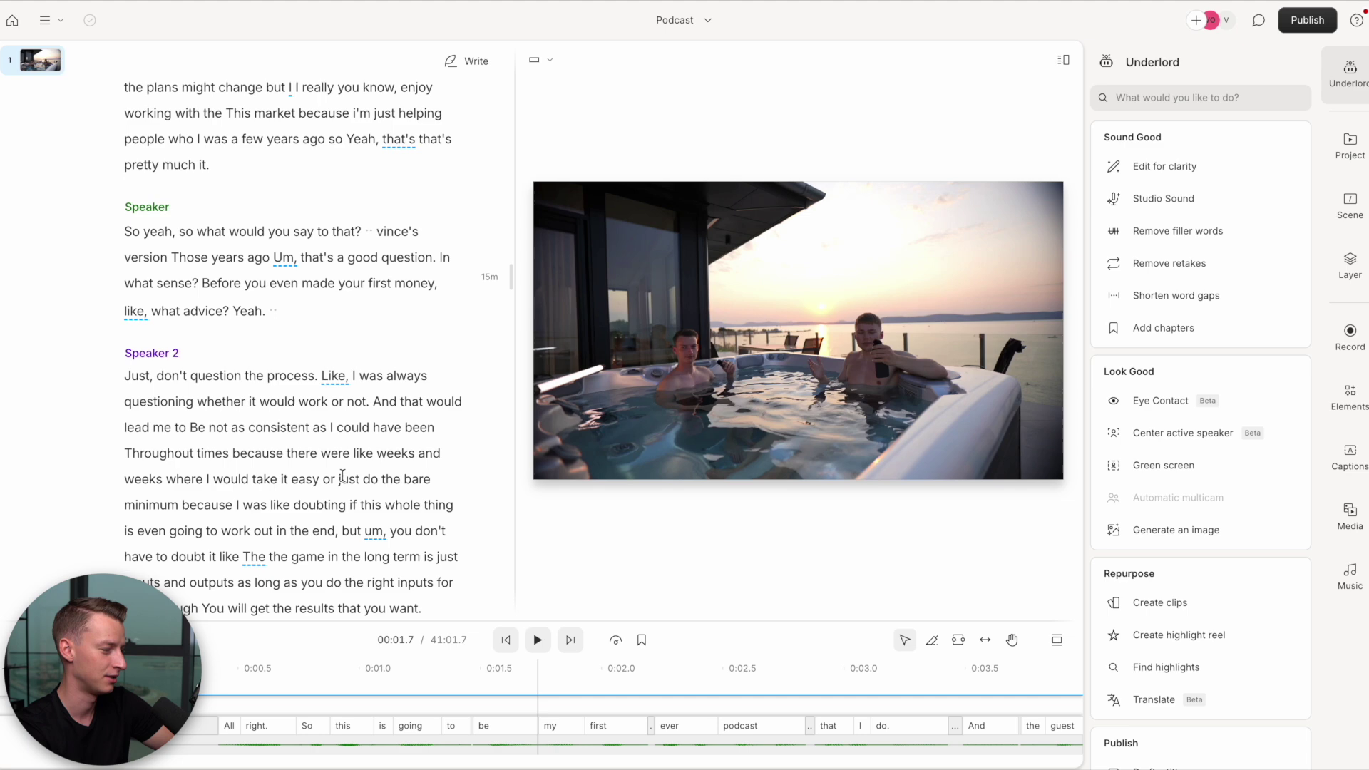
scroll(342, 475, "up", 20)
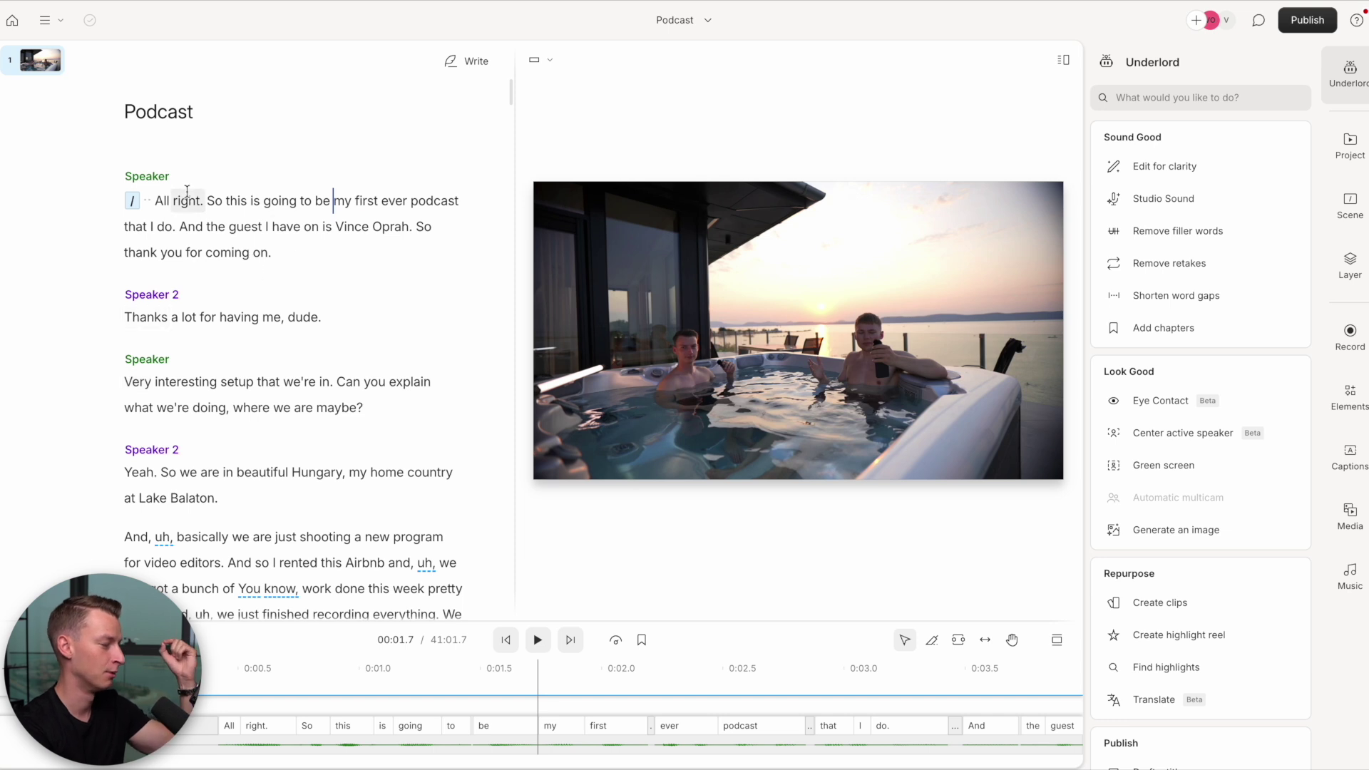
left_click(210, 200)
mouse_move(211, 200)
left_mouse_down()
mouse_move(275, 220)
mouse_move(206, 224)
left_mouse_up()
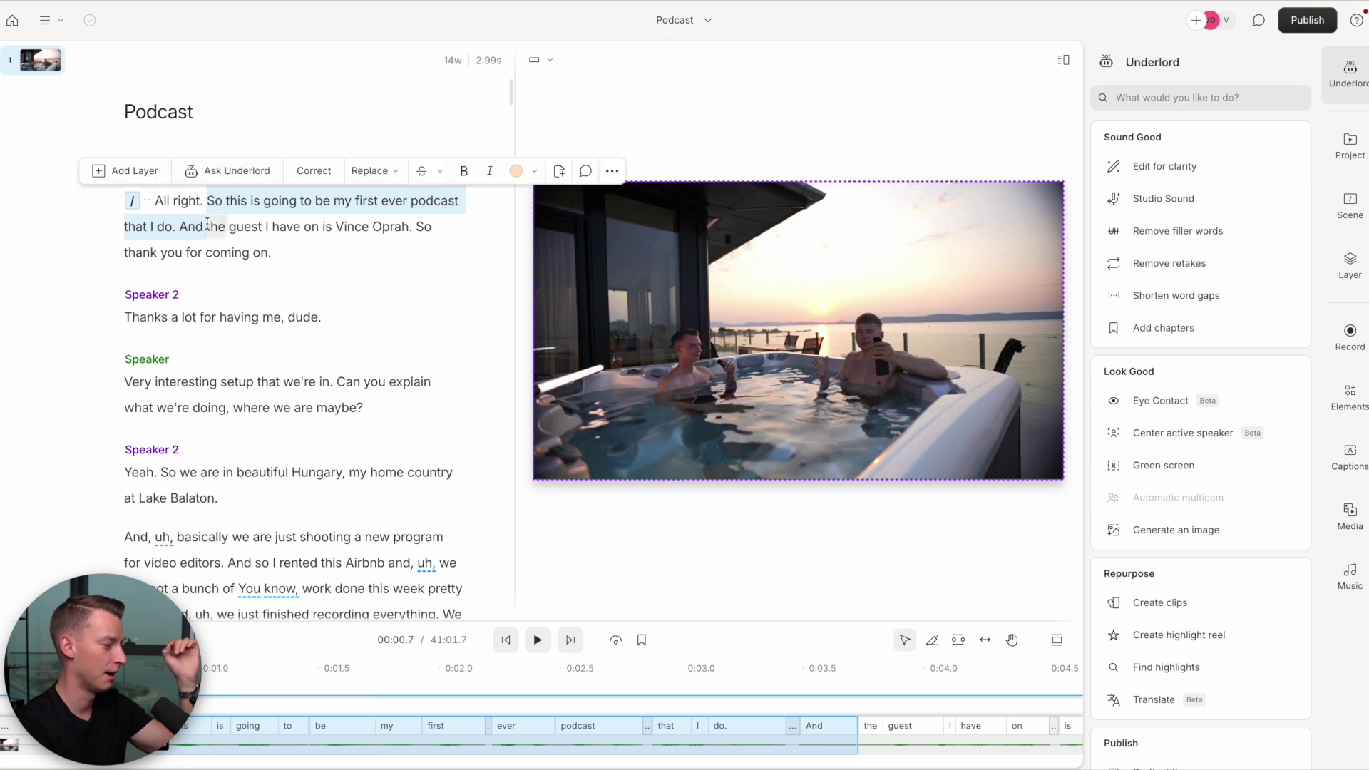
left_click(419, 171)
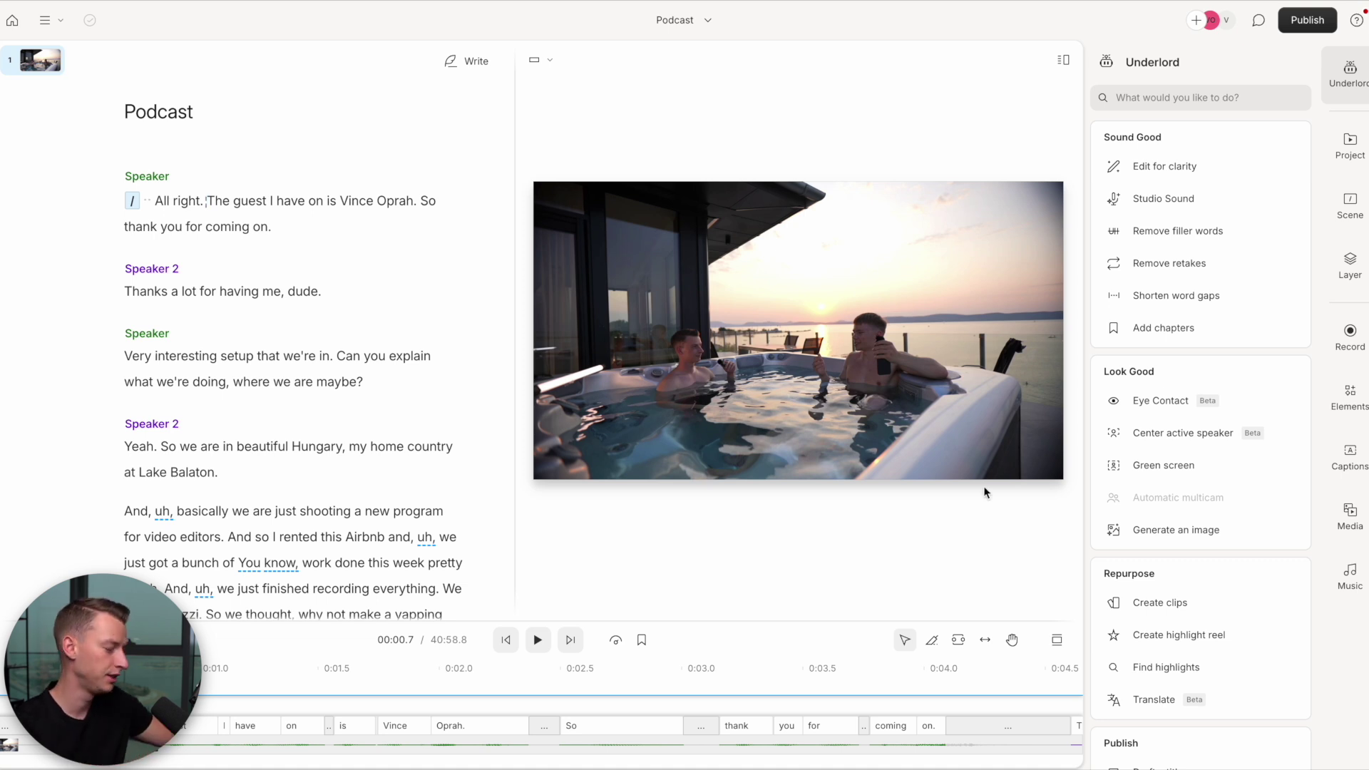
key("ctrl+z")
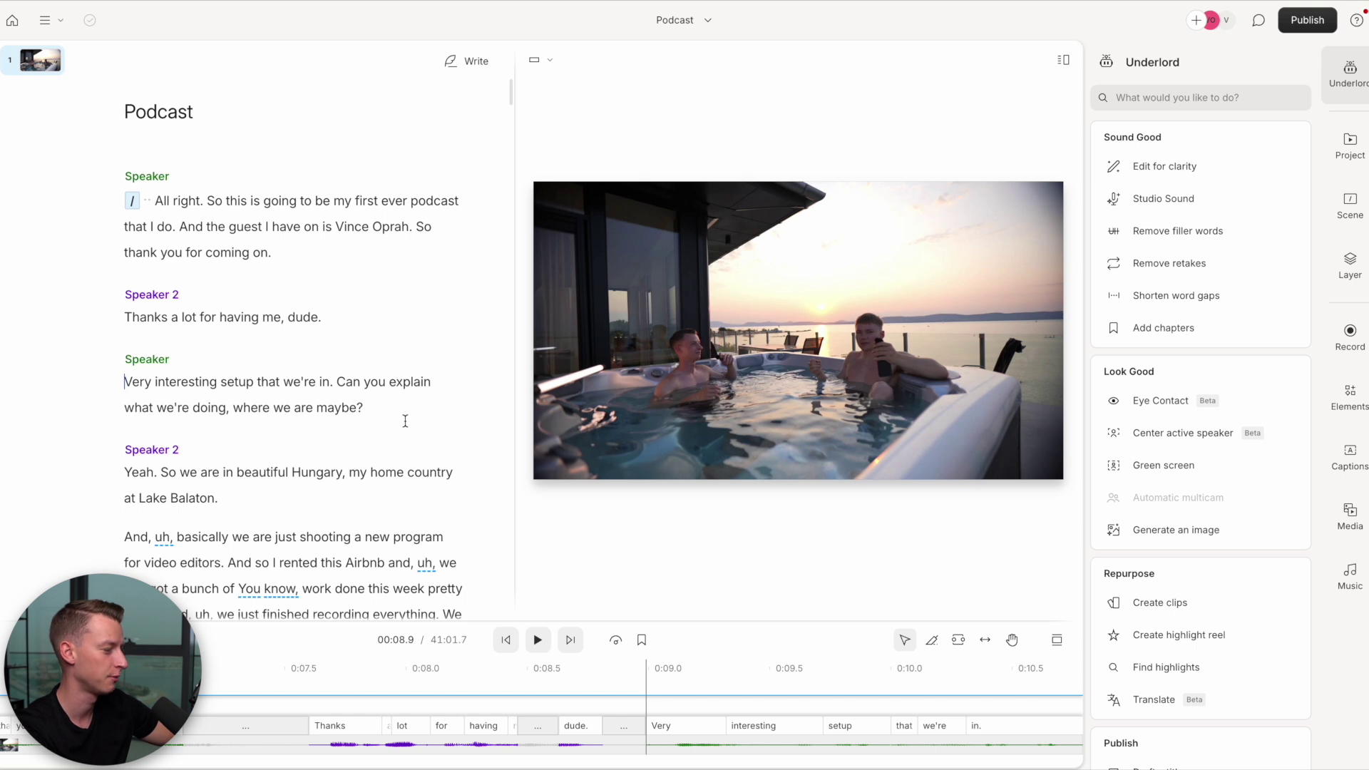
left_click_drag(220, 359, 364, 412)
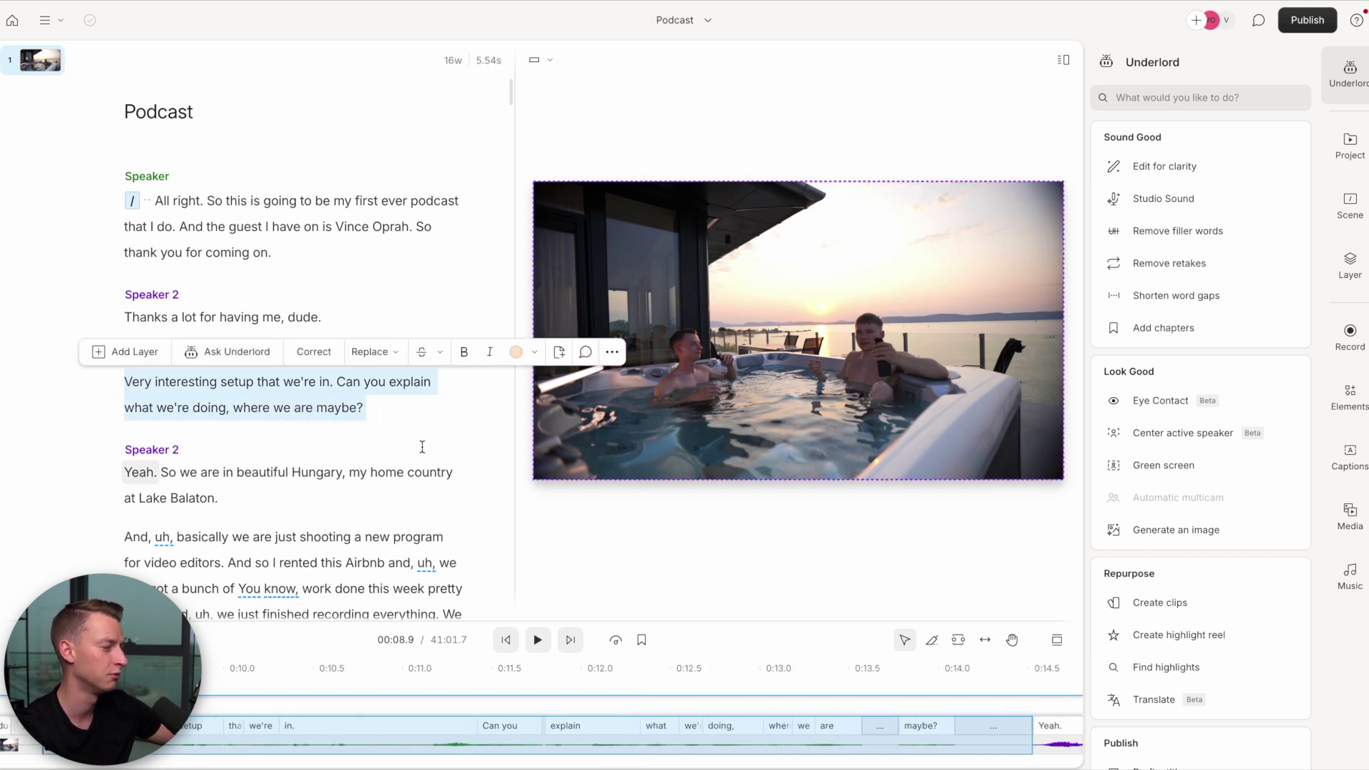
left_click(442, 411)
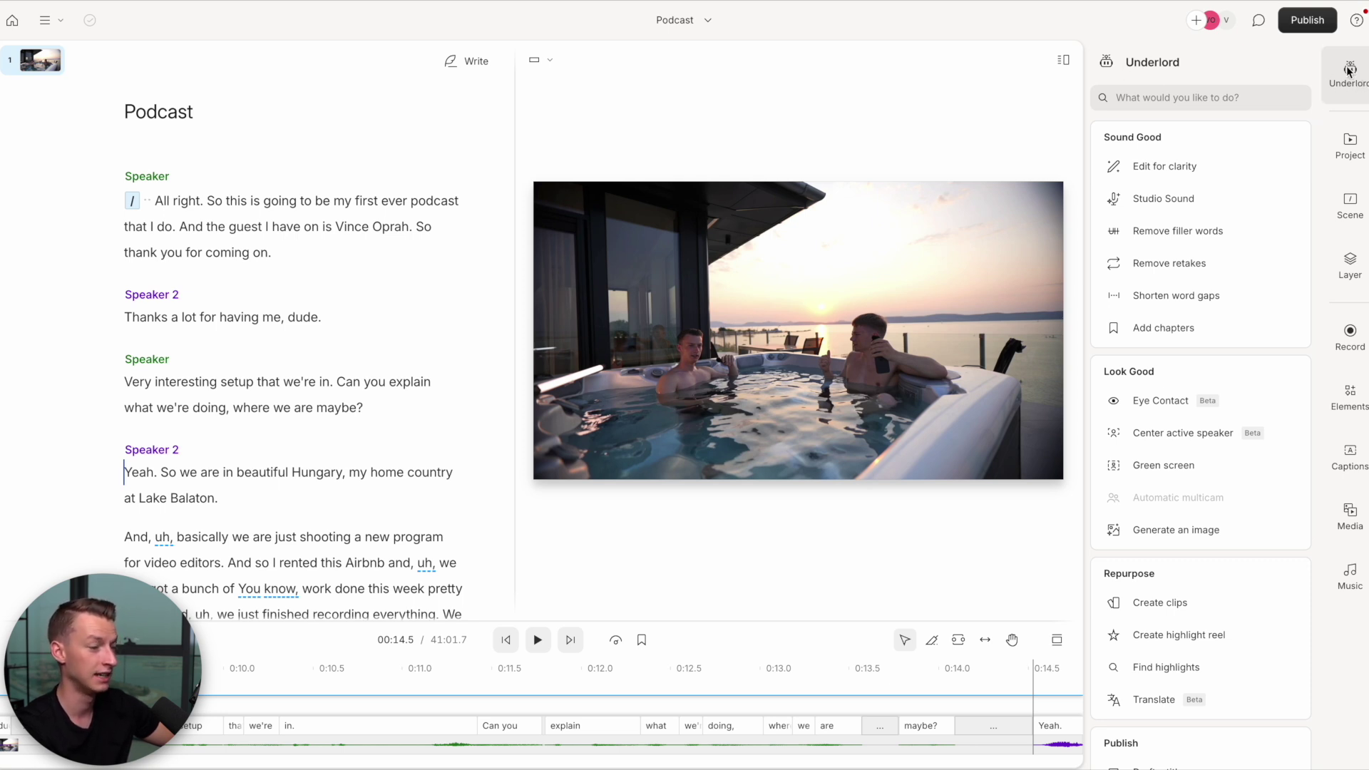
scroll(1162, 139, "down", 5)
scroll(1162, 139, "down", 4)
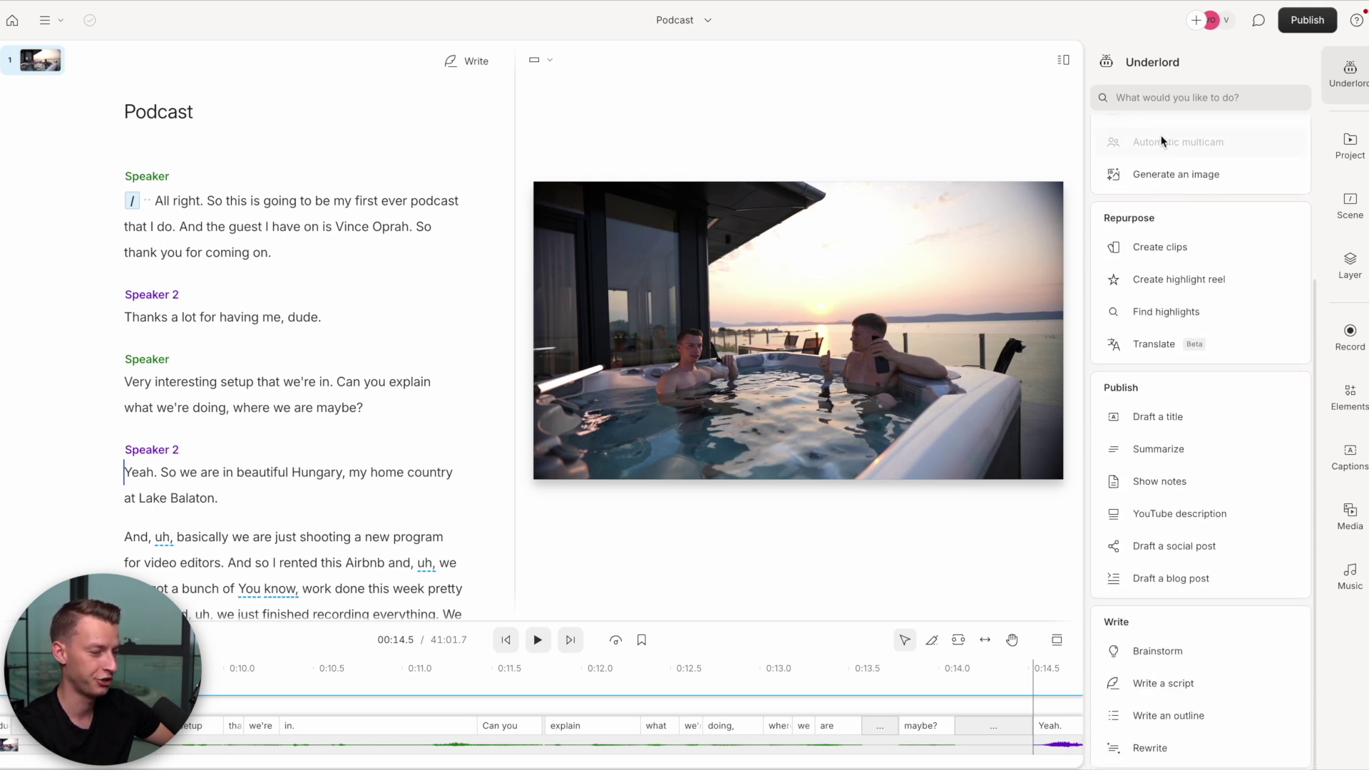
scroll(1162, 139, "up", 8)
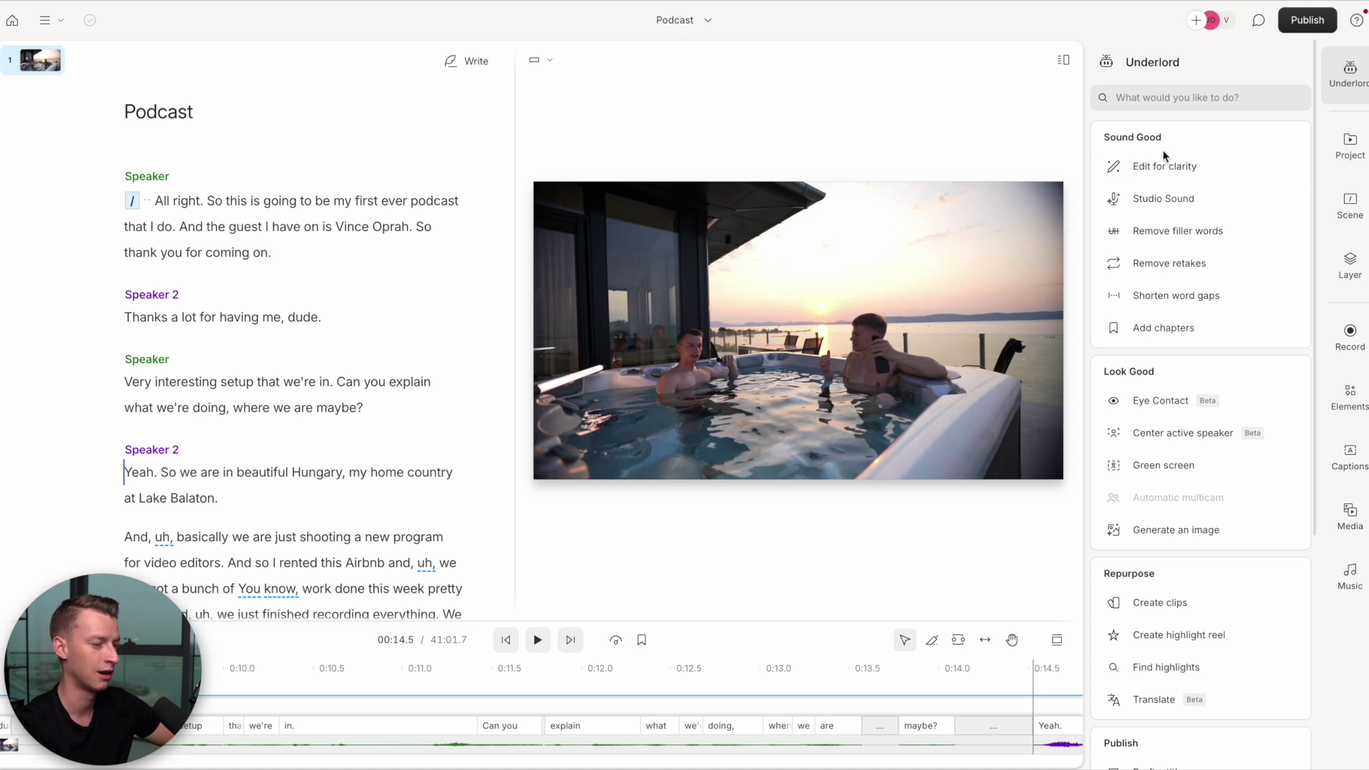
mouse_move(1169, 166)
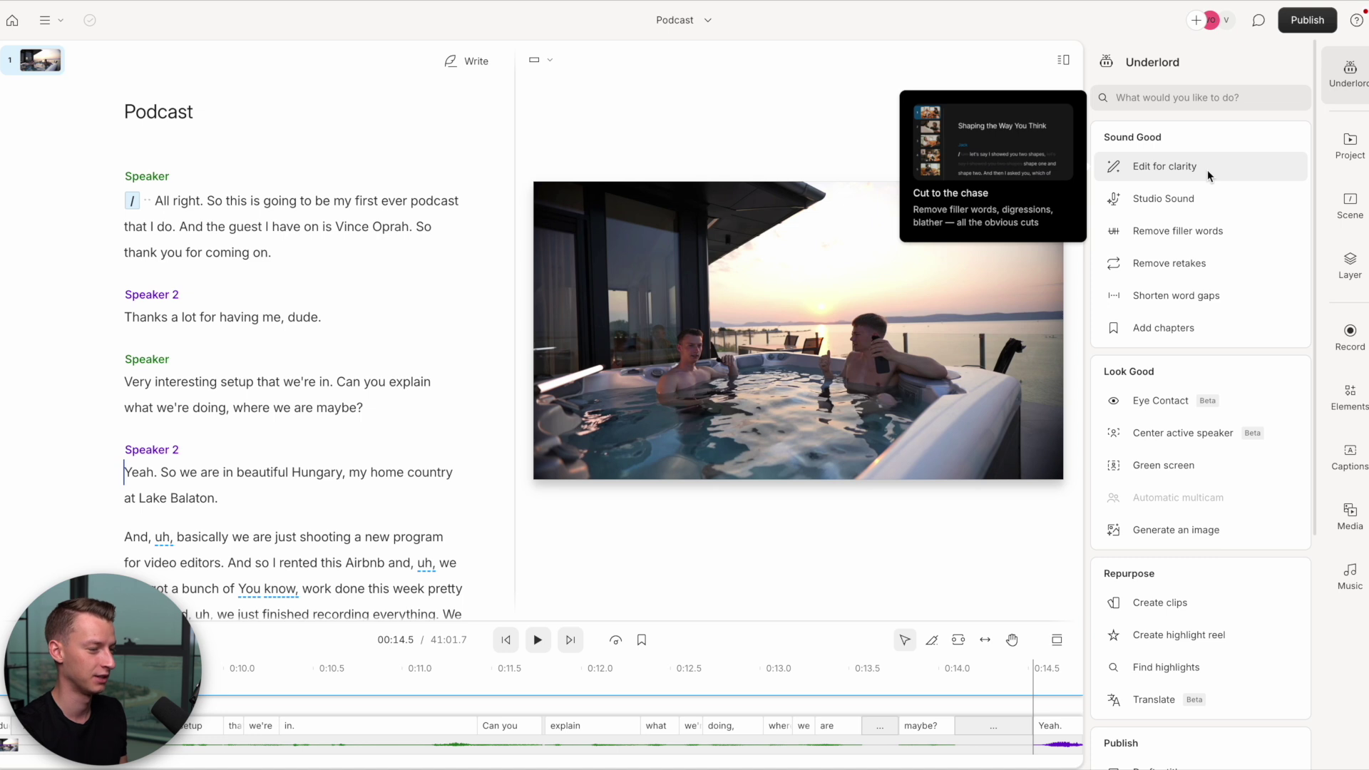
- Run Underlord's Edit for clarity on the podcast transcript and scroll through the proposed cuts
left_click(1208, 165)
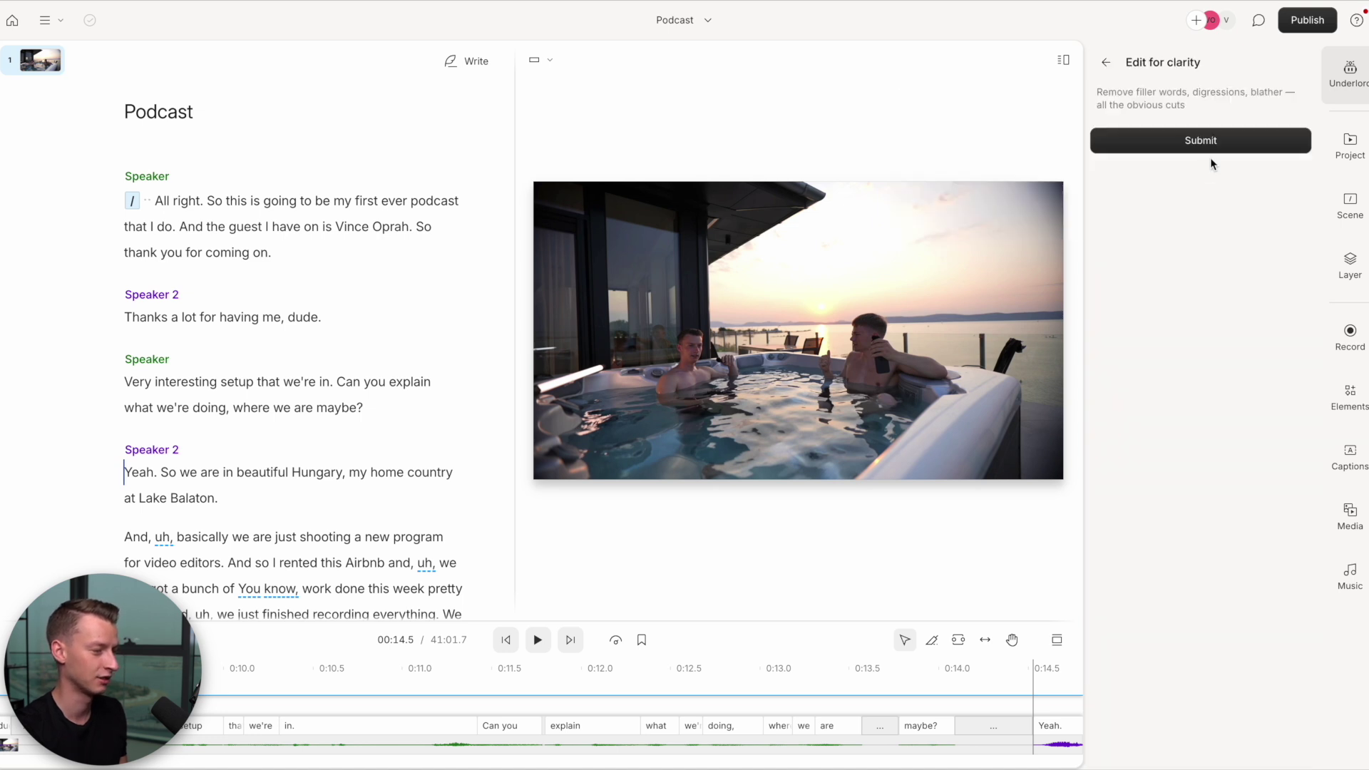
left_click(1235, 142)
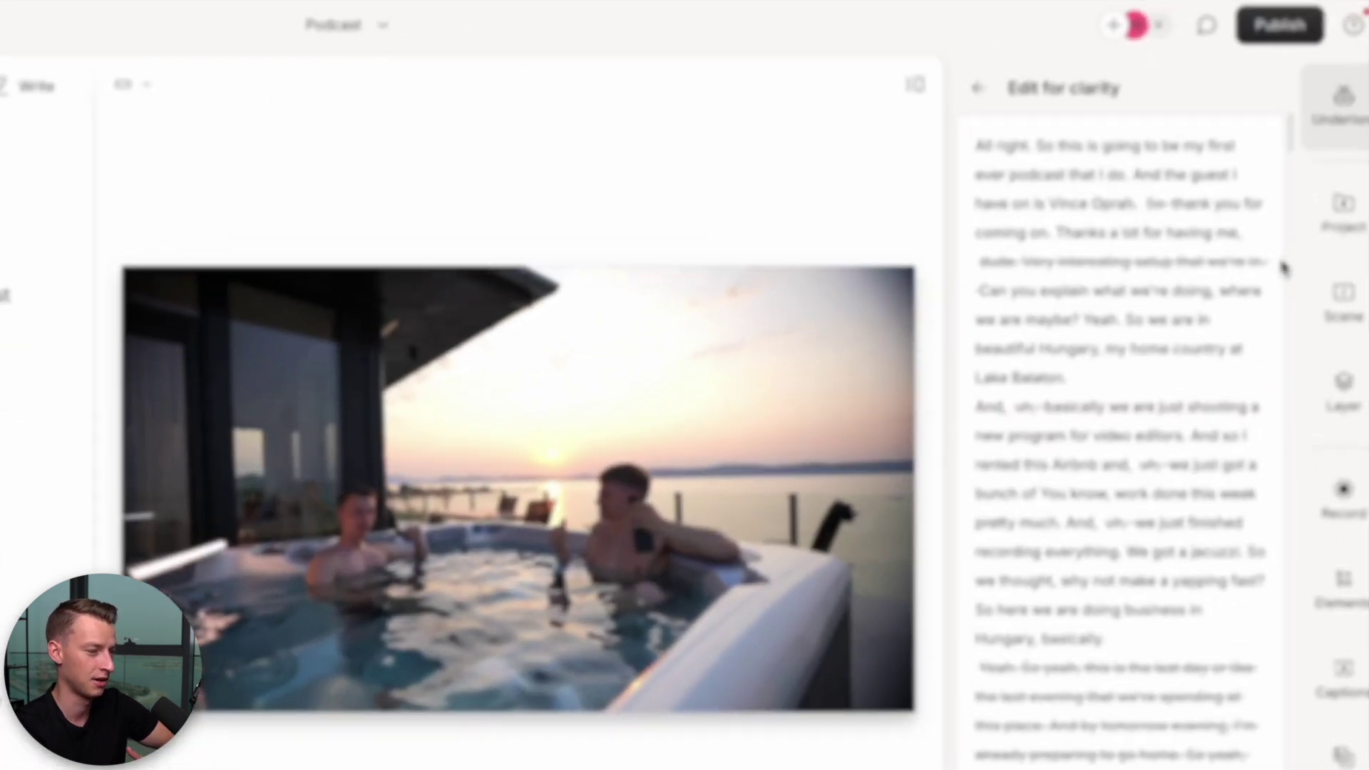
scroll(1198, 312, "down", 3)
scroll(1115, 646, "down", 1)
scroll(1113, 645, "down", 2)
scroll(1106, 520, "down", 5)
scroll(1107, 513, "down", 10)
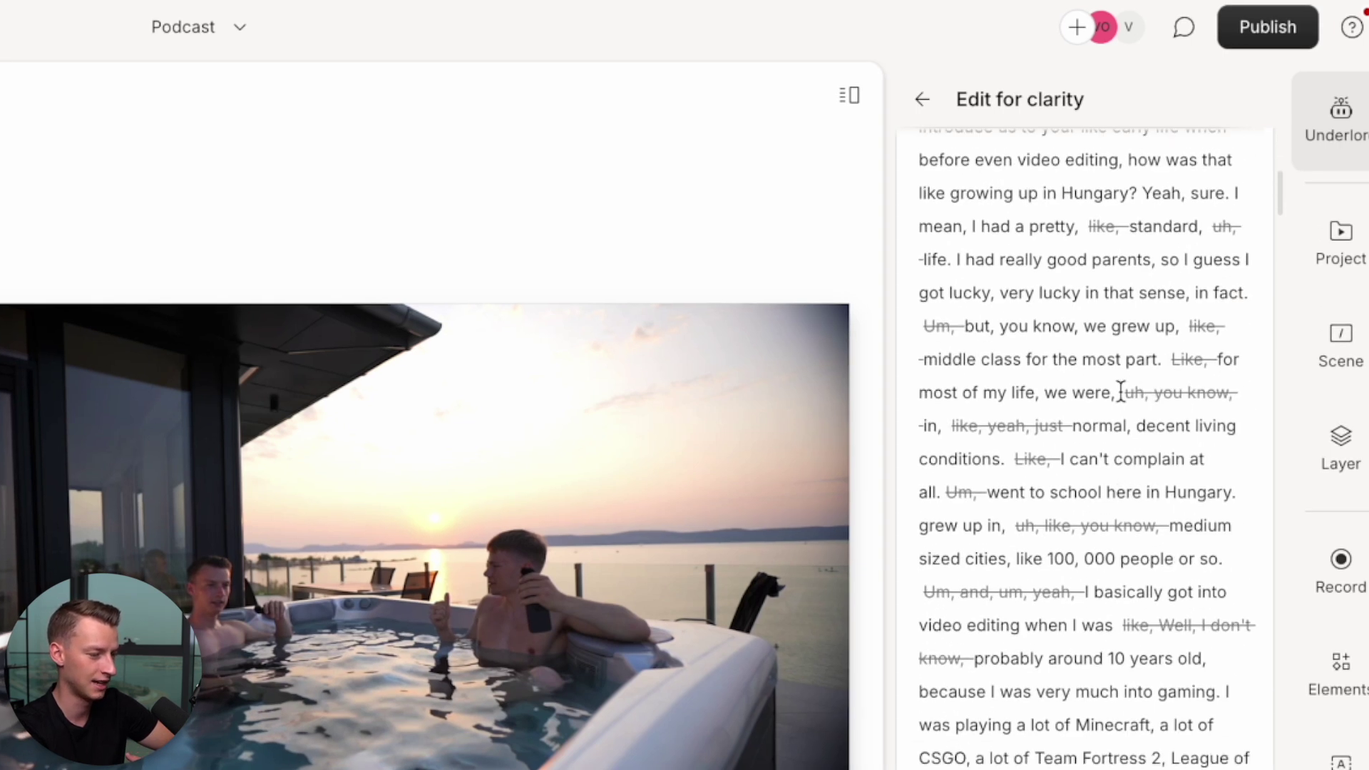
scroll(1018, 677, "down", 2)
scroll(1018, 677, "down", 3)
- Inspect struck-through filler such as 'like, Well, I don't know' in the suggested edits
left_click_drag(1121, 262, 974, 298)
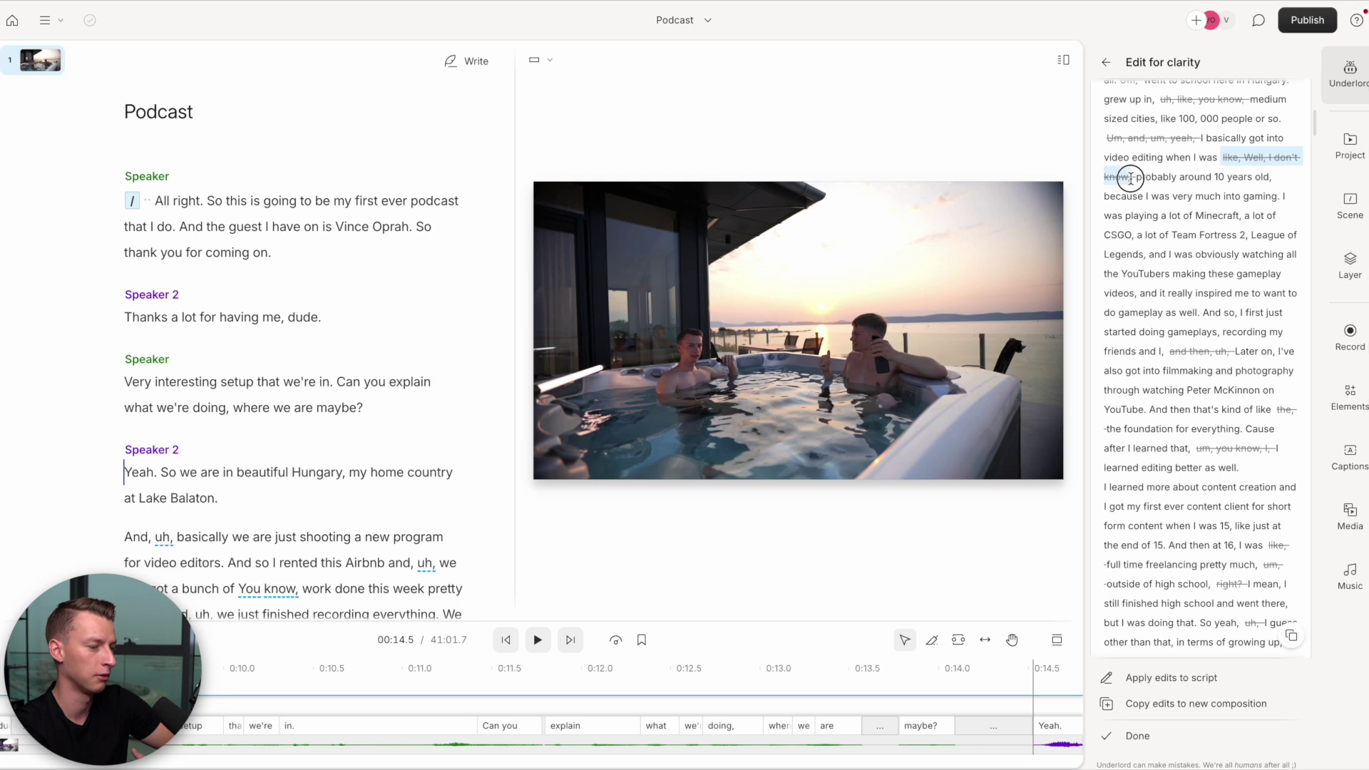
left_click(1145, 193)
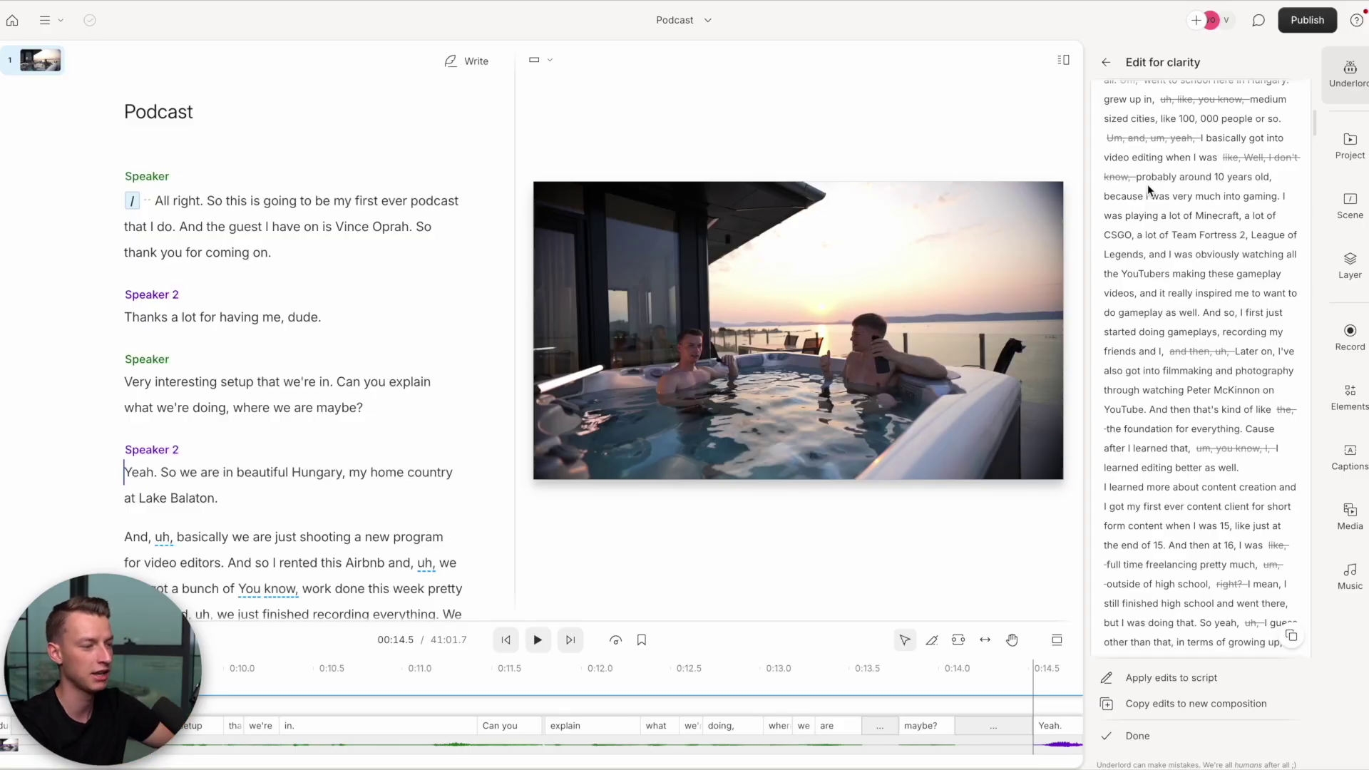
scroll(1148, 184, "down", 6)
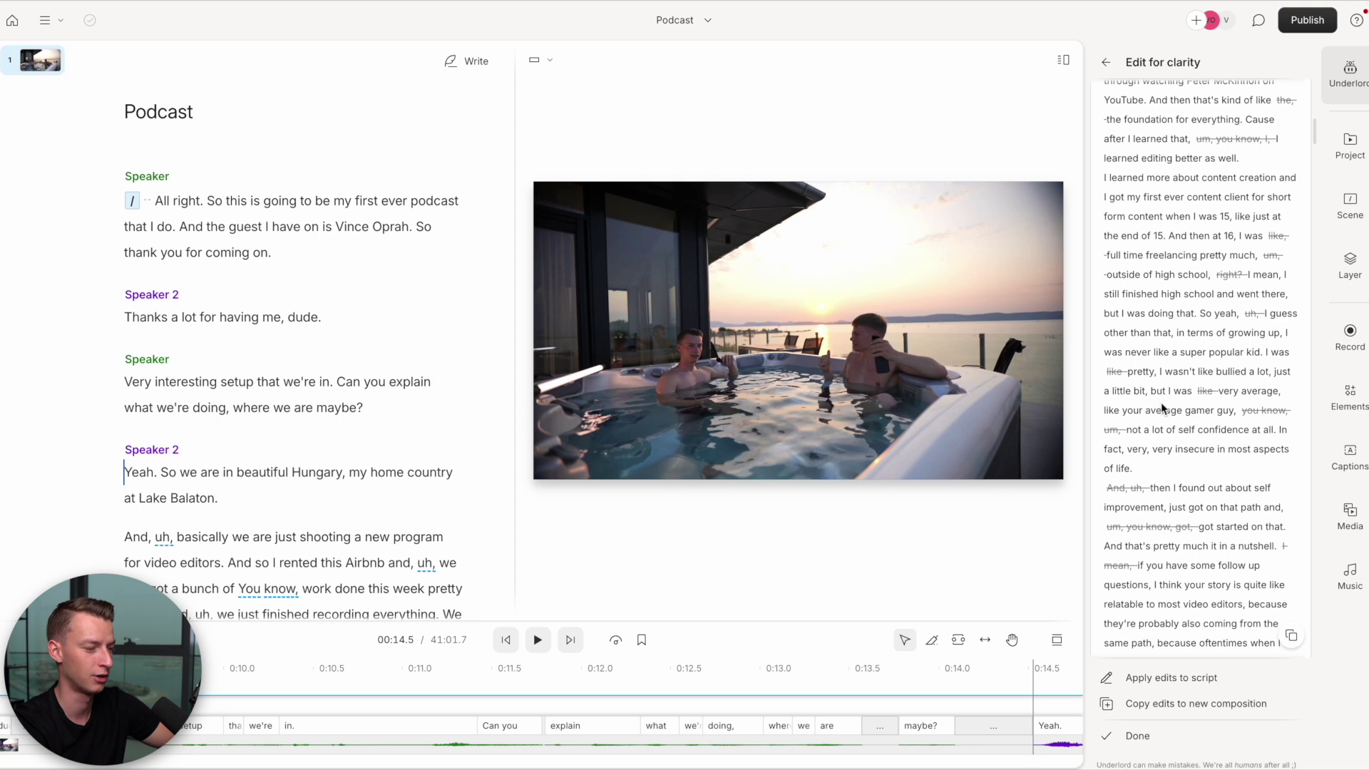
scroll(1161, 402, "down", 7)
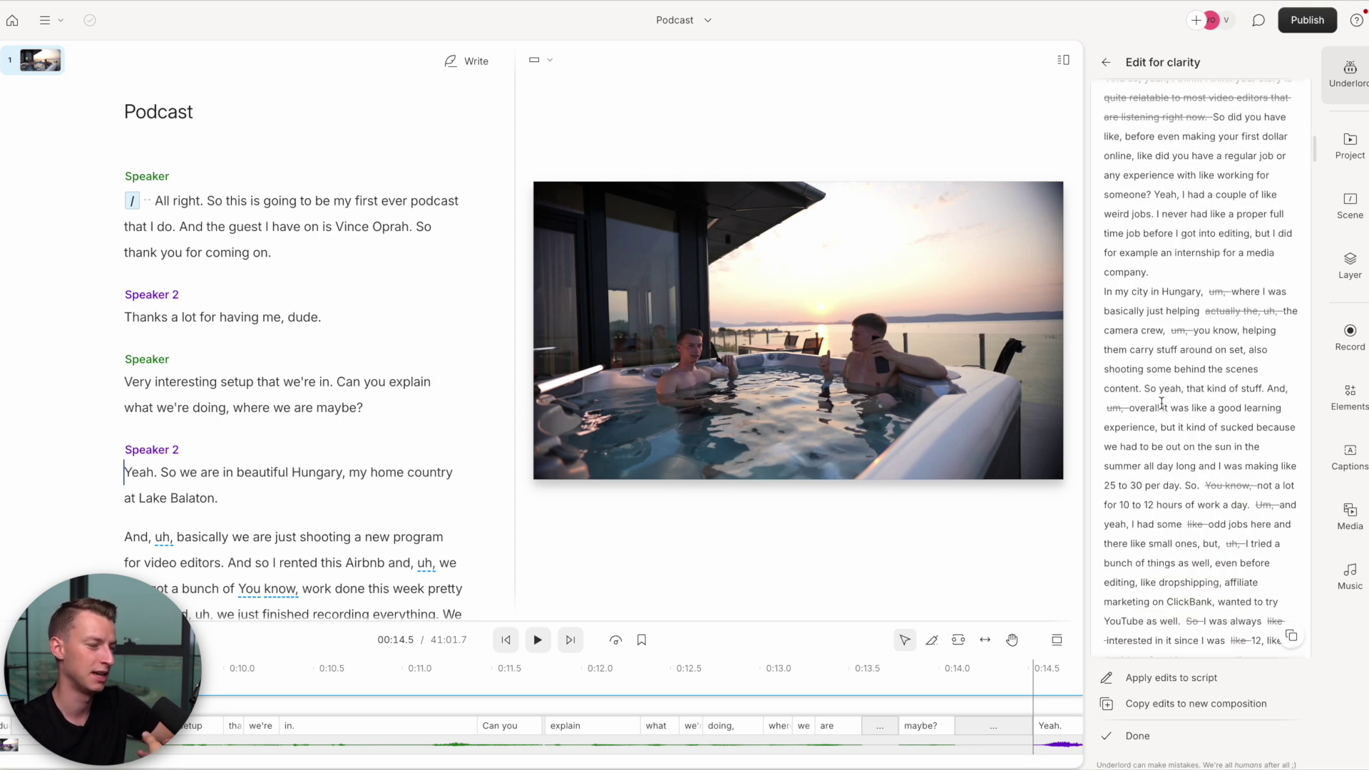
scroll(1162, 403, "down", 5)
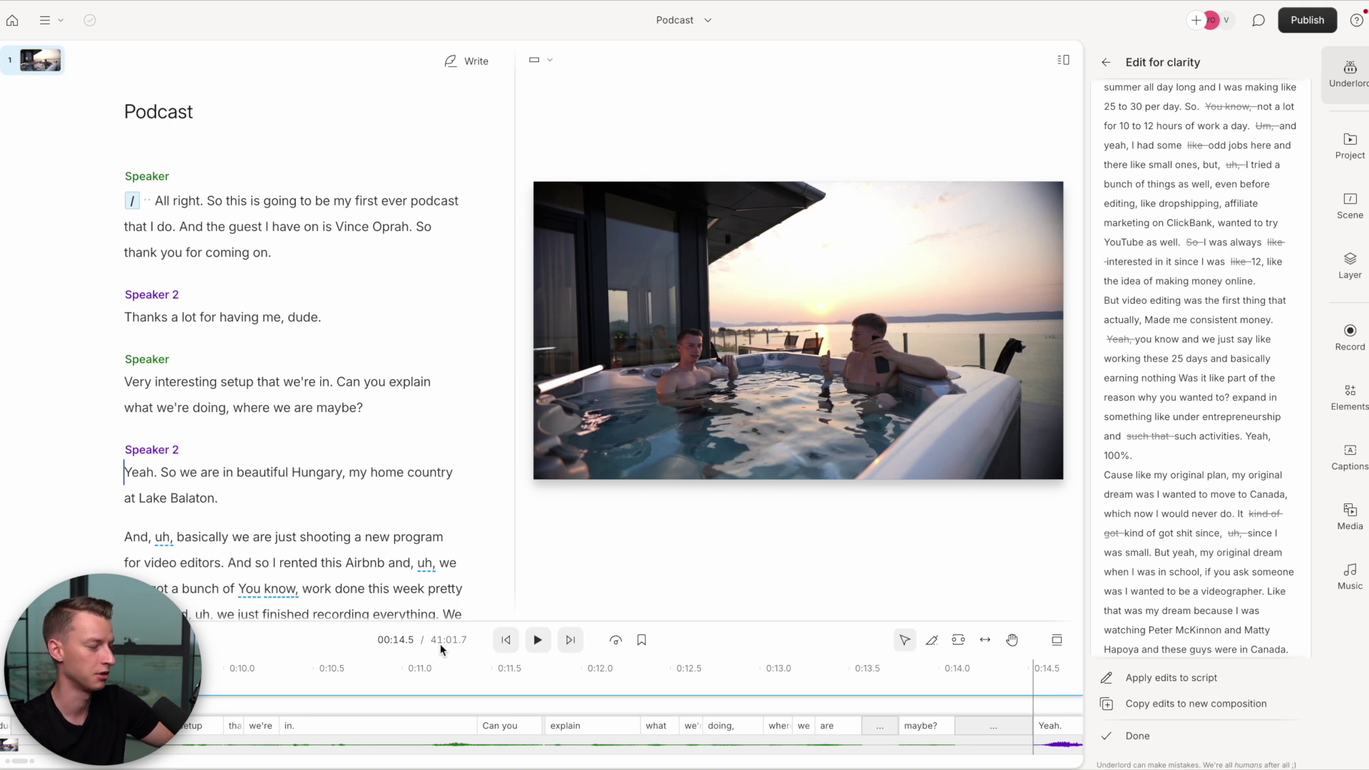
scroll(1207, 578, "down", 15)
scroll(1208, 576, "up", 15)
scroll(1208, 576, "up", 10)
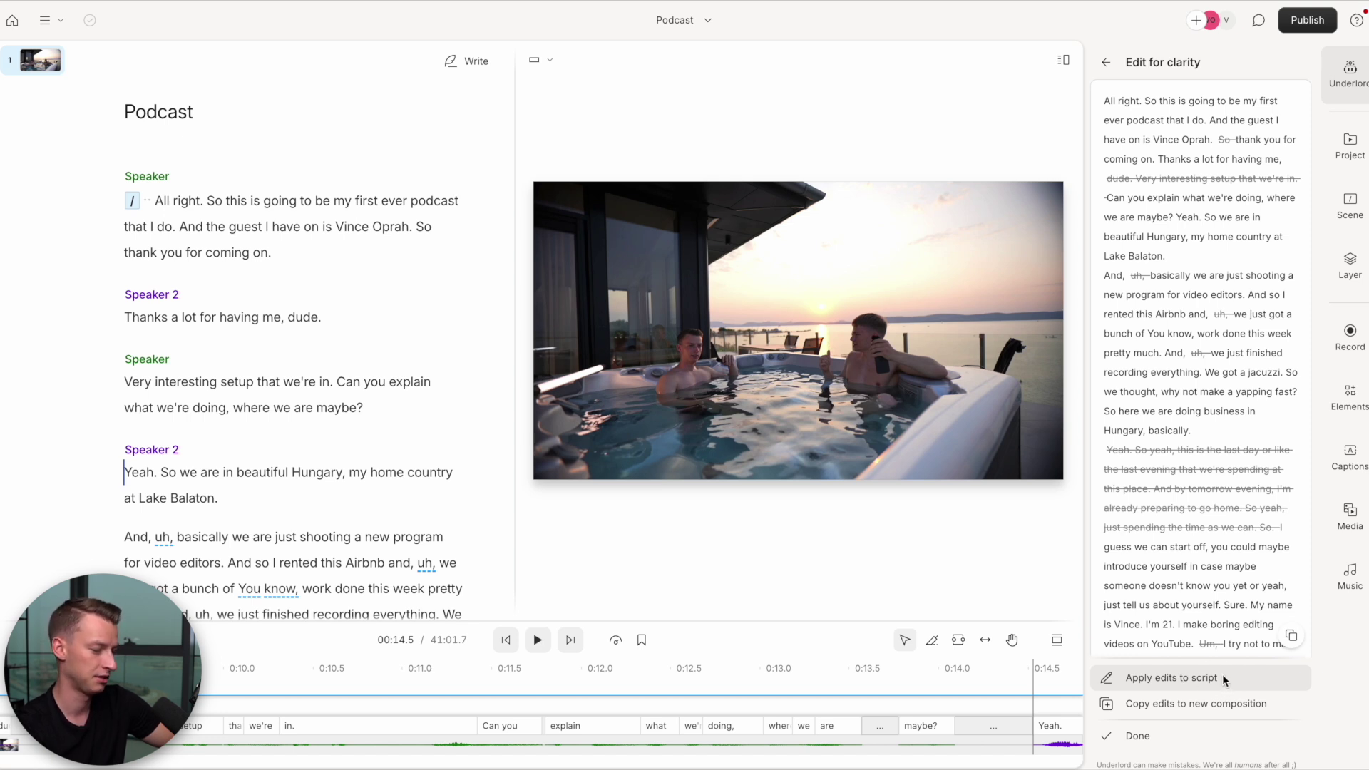
- Apply and re-apply the clarity edits to the script, bringing the runtime to 34:48.7
left_click(1187, 678)
left_click(1138, 674)
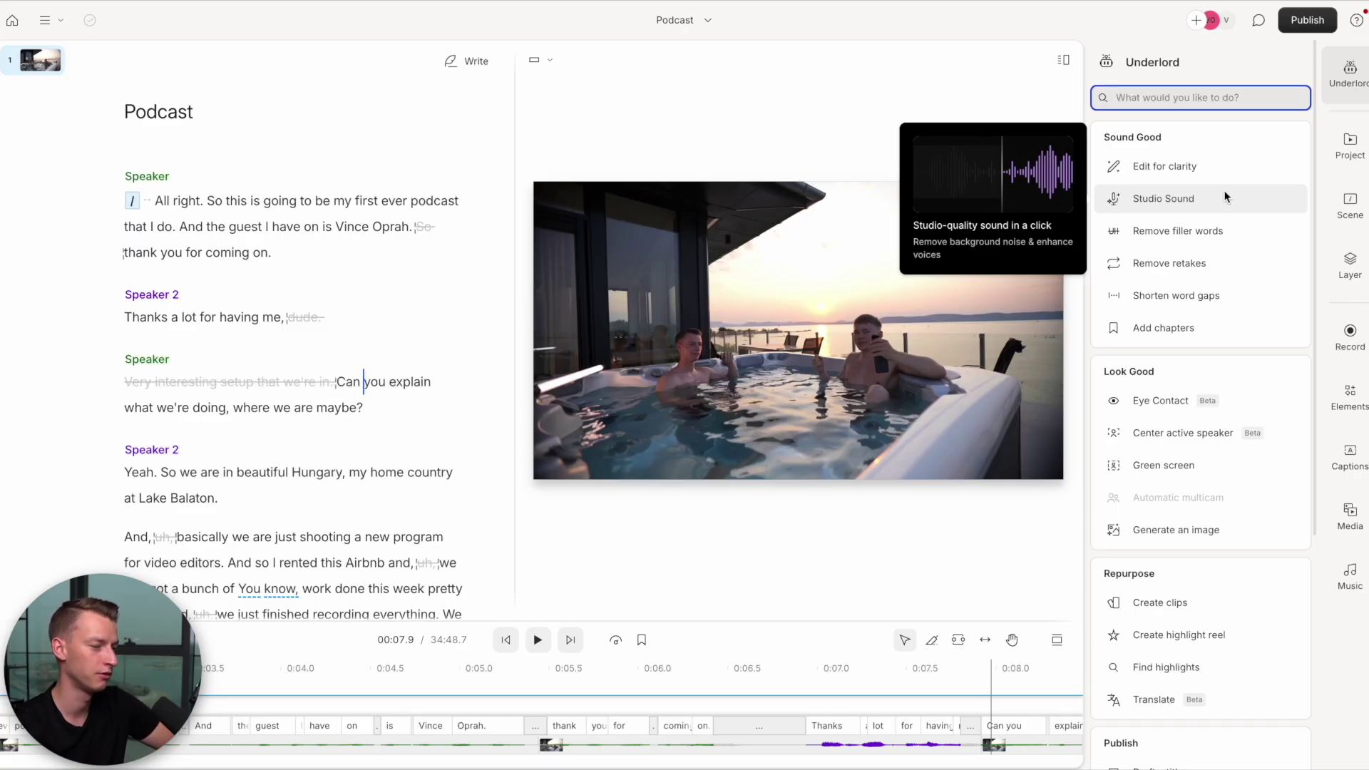
- Switch on Studio Sound from Underlord to enhance the podcast's voices and reduce background noise
left_click(1224, 198)
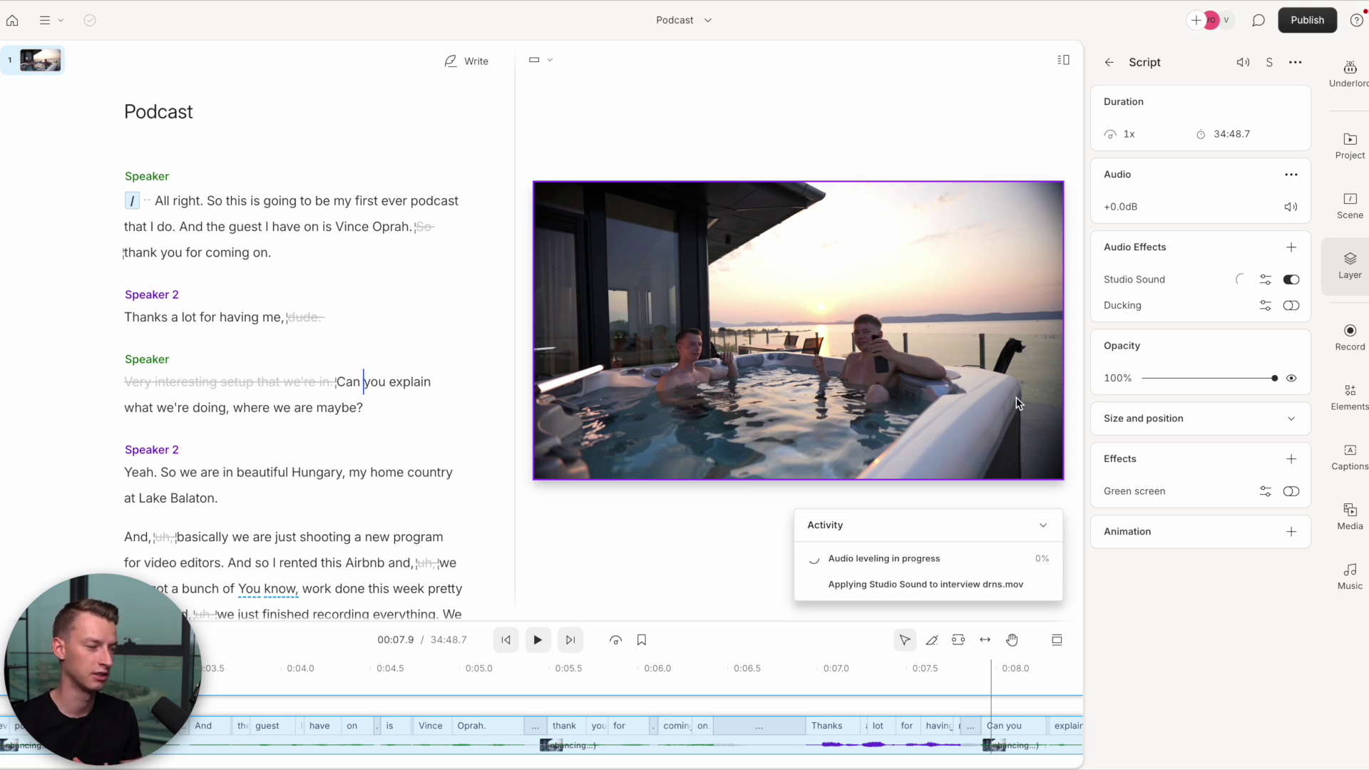
left_click(1350, 71)
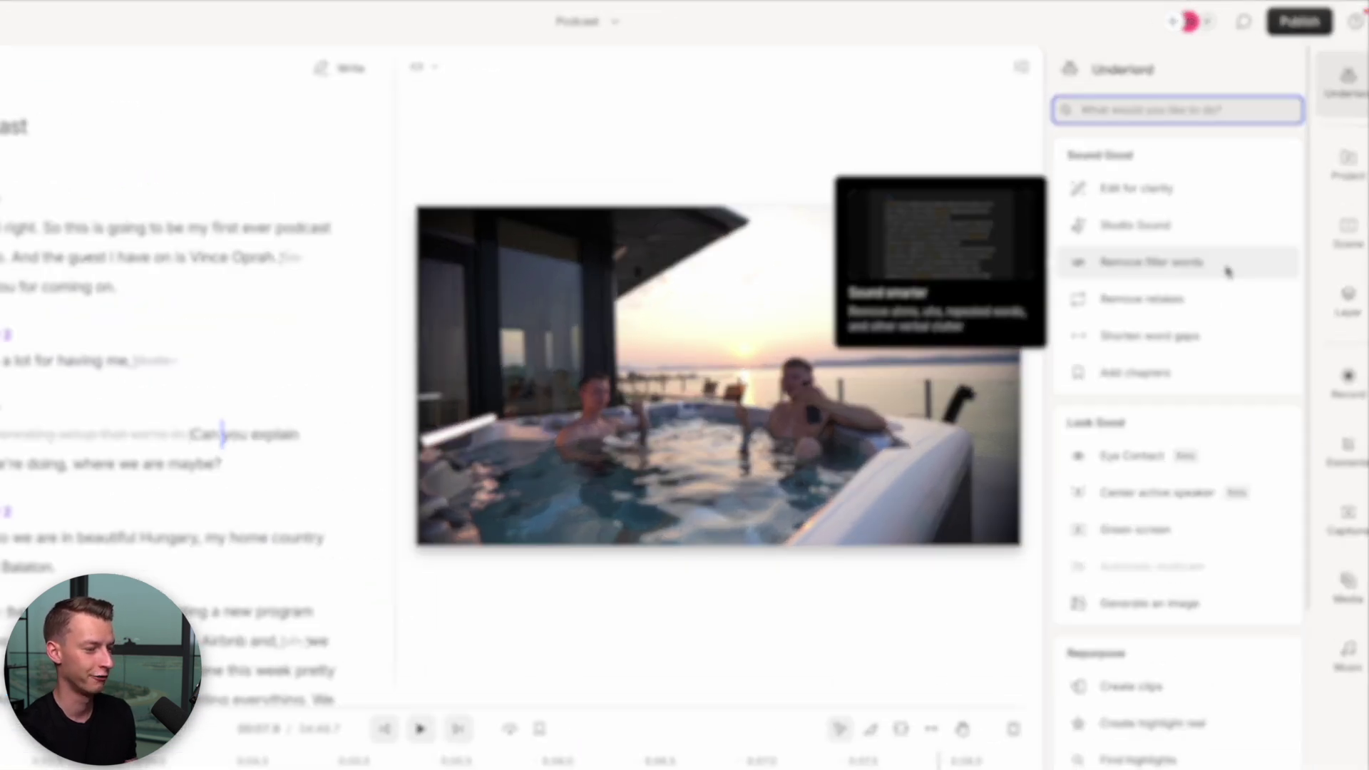
- Find every filler word with Remove filler words and remove them all, reaching 33:37.4
left_click(1243, 230)
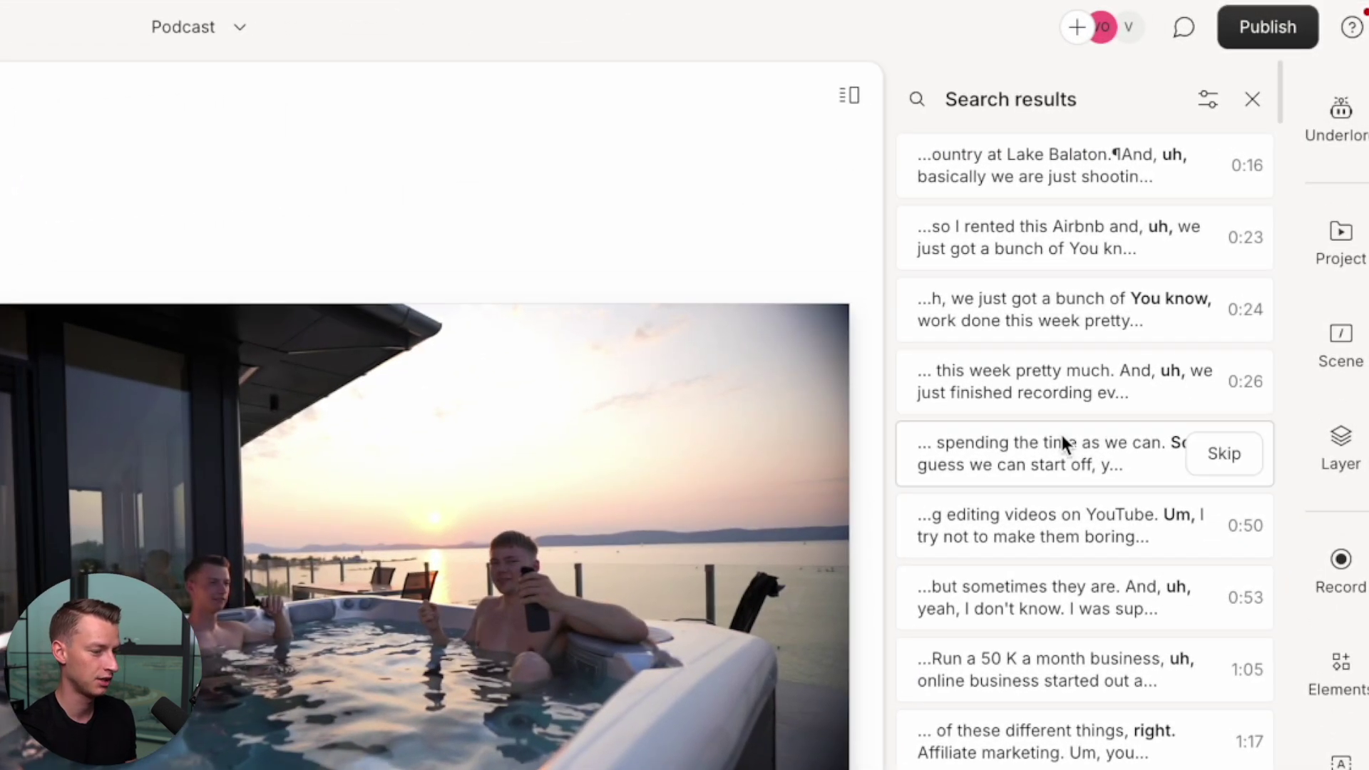
scroll(1136, 229, "down", 20)
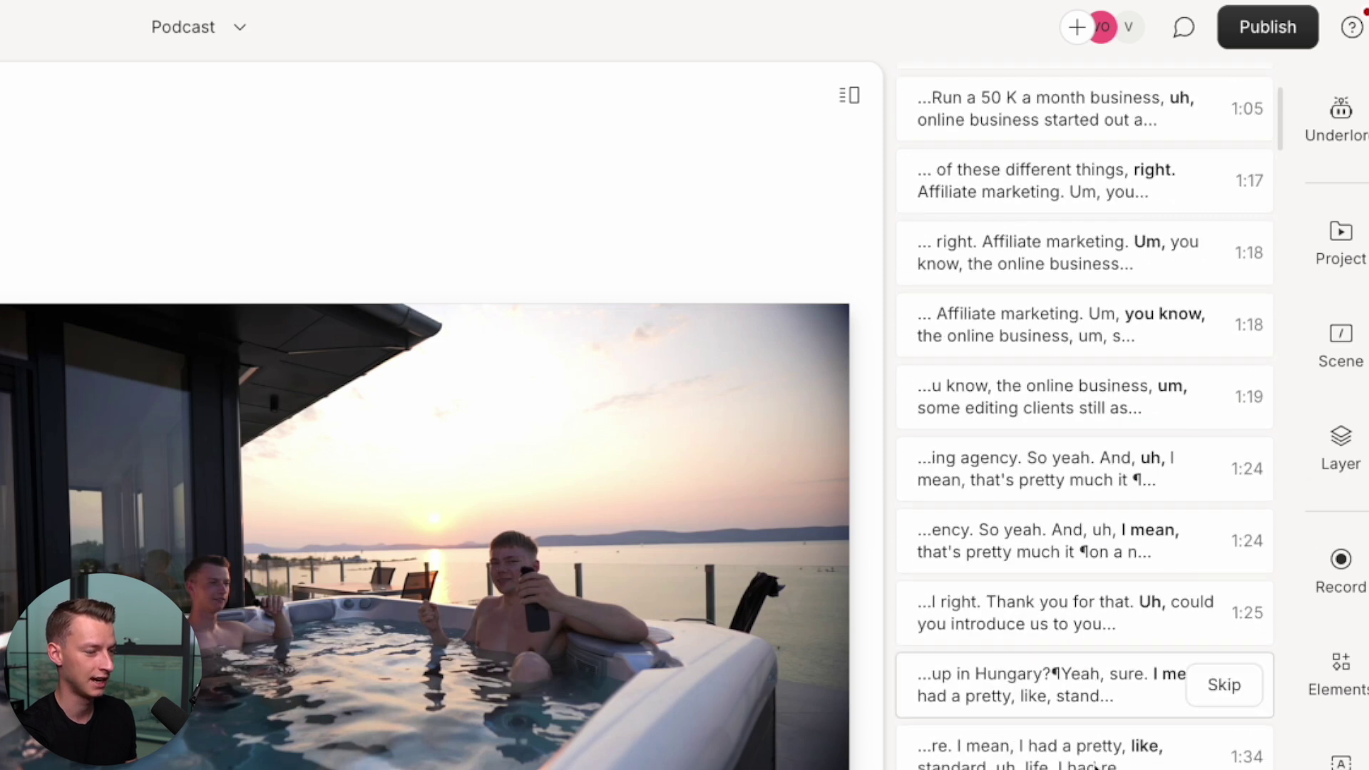
scroll(1125, 367, "down", 10)
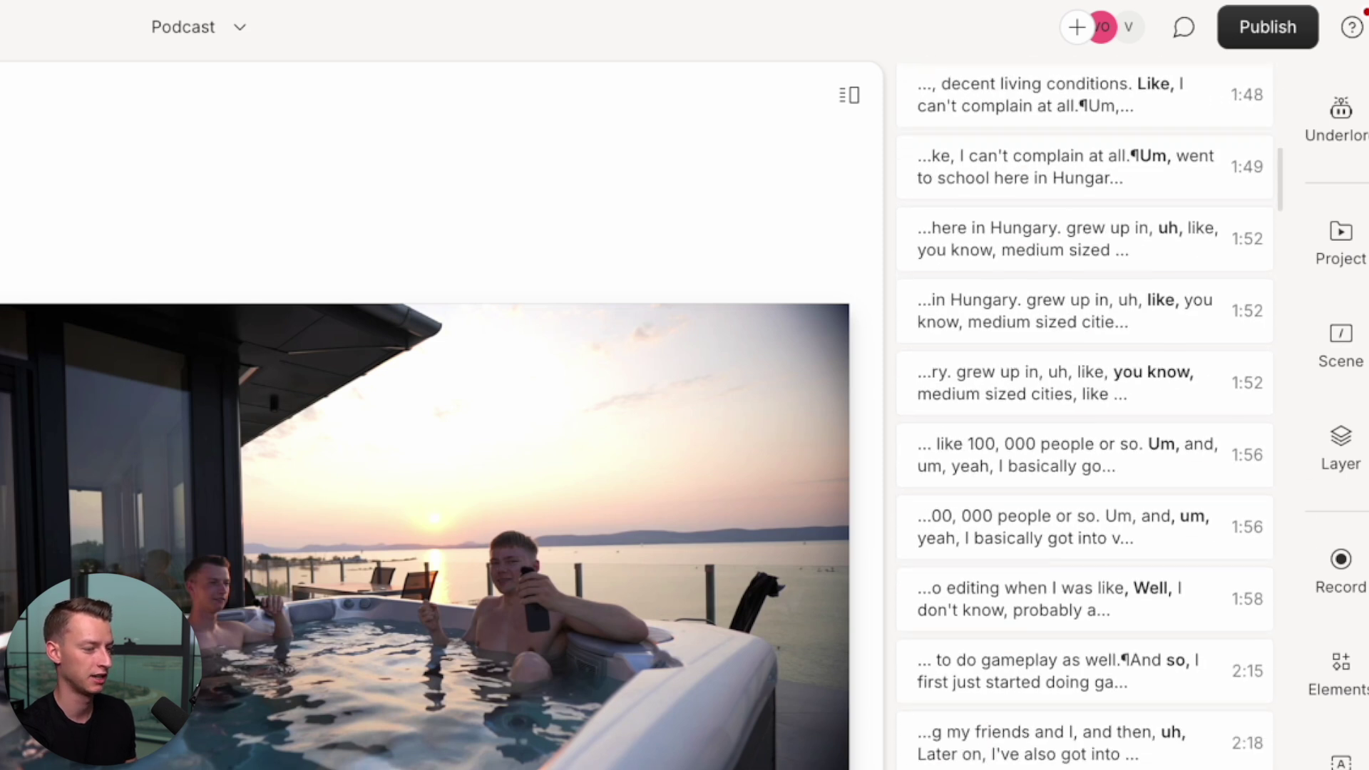
scroll(1085, 414, "down", 15)
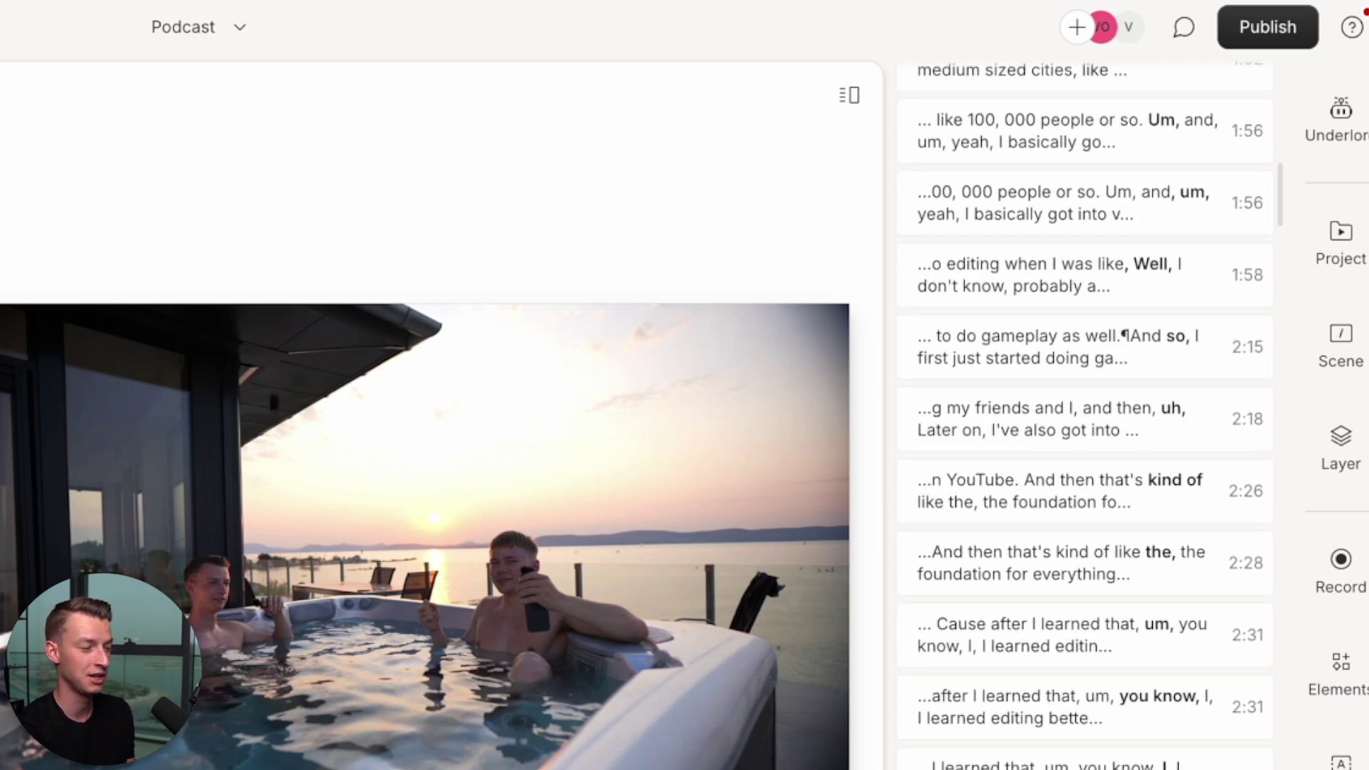
scroll(1238, 291, "down", 20)
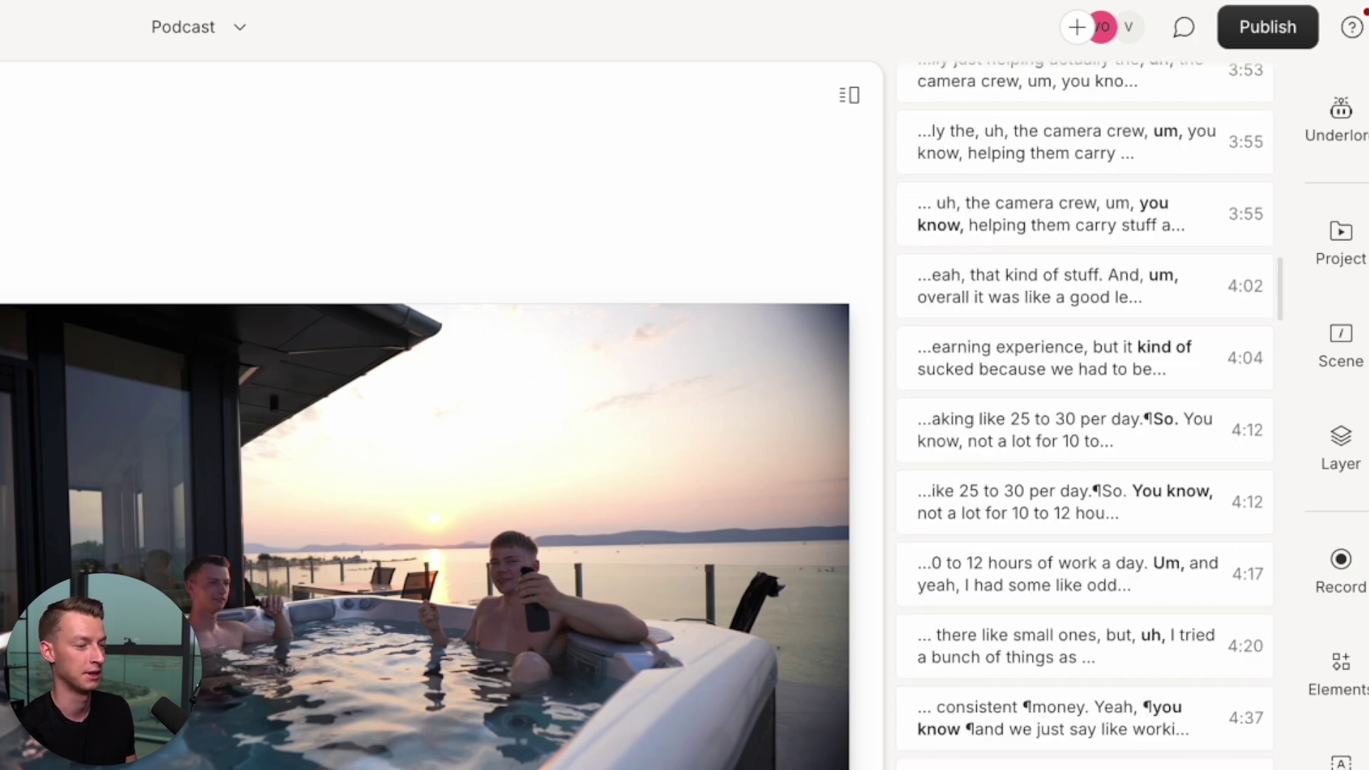
mouse_move(1188, 193)
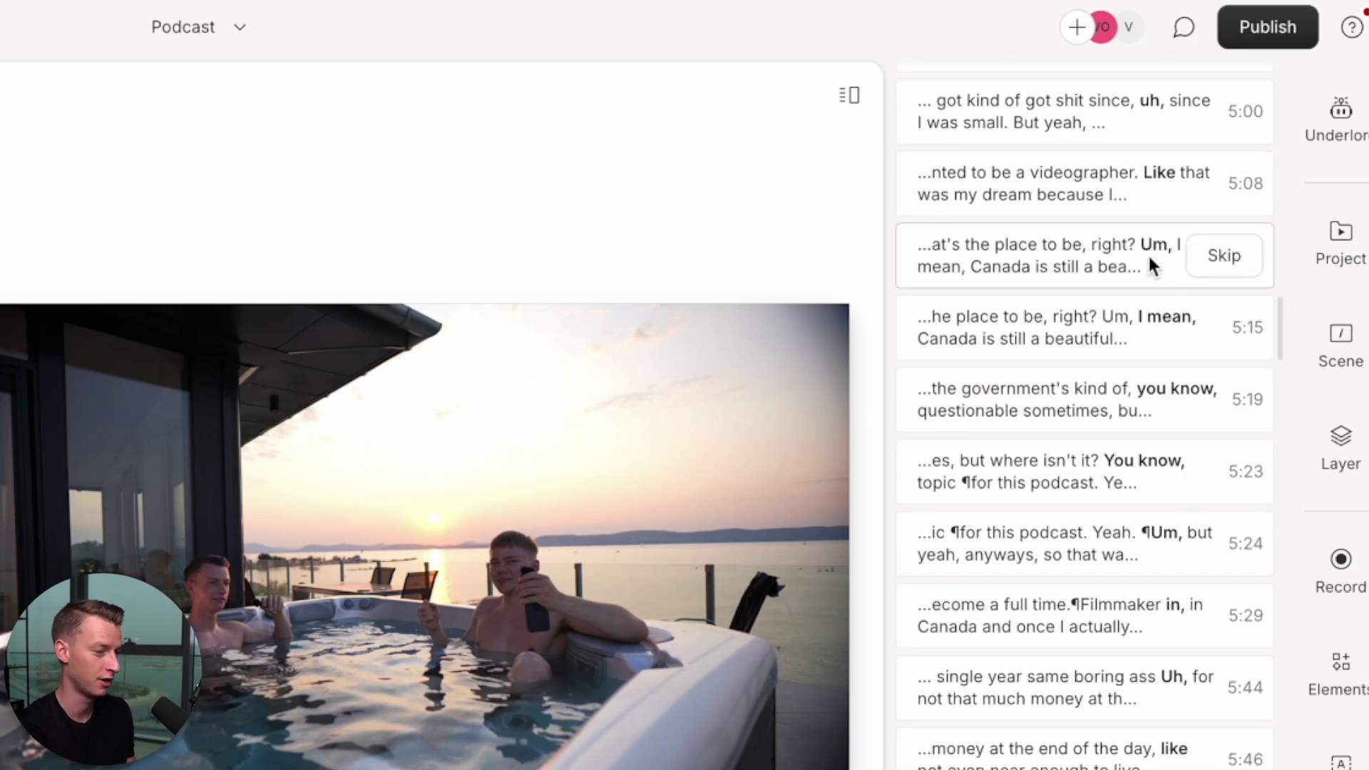
mouse_move(1153, 329)
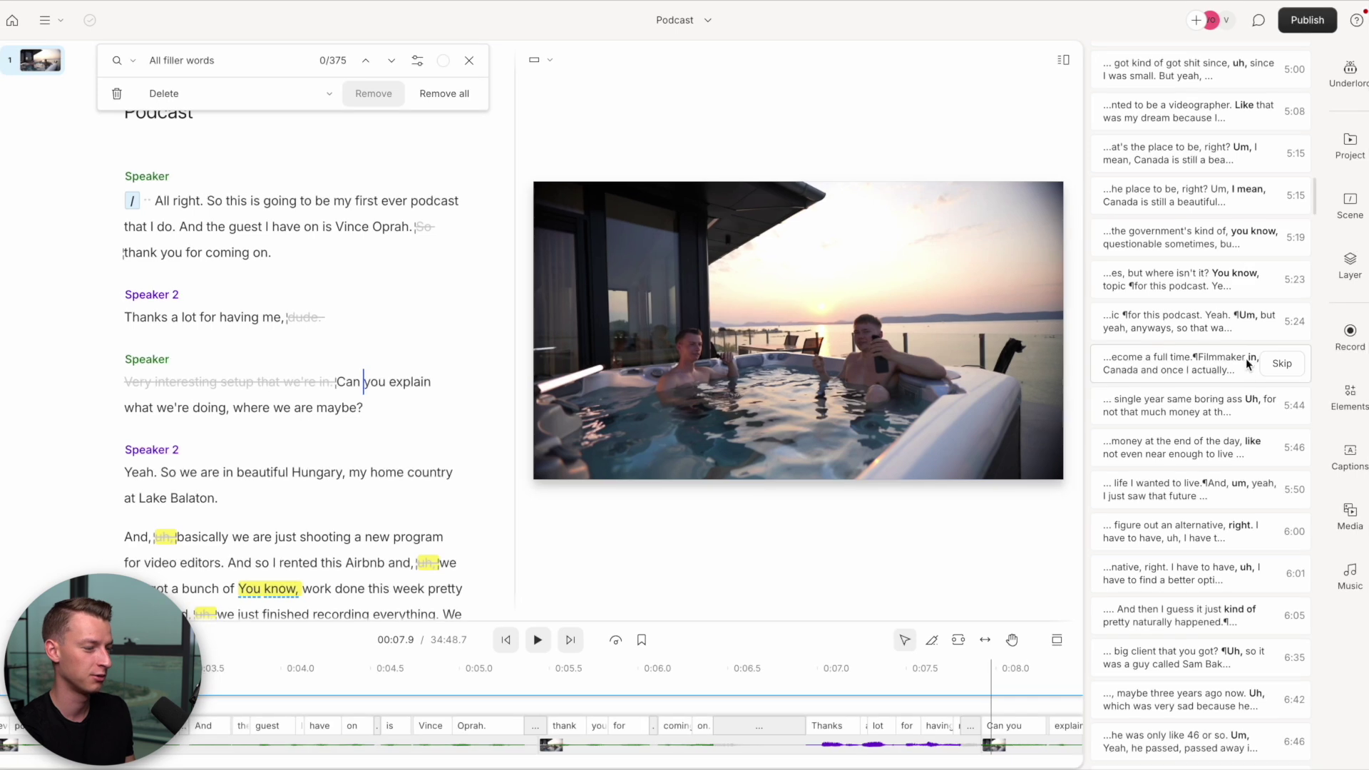
mouse_move(1229, 526)
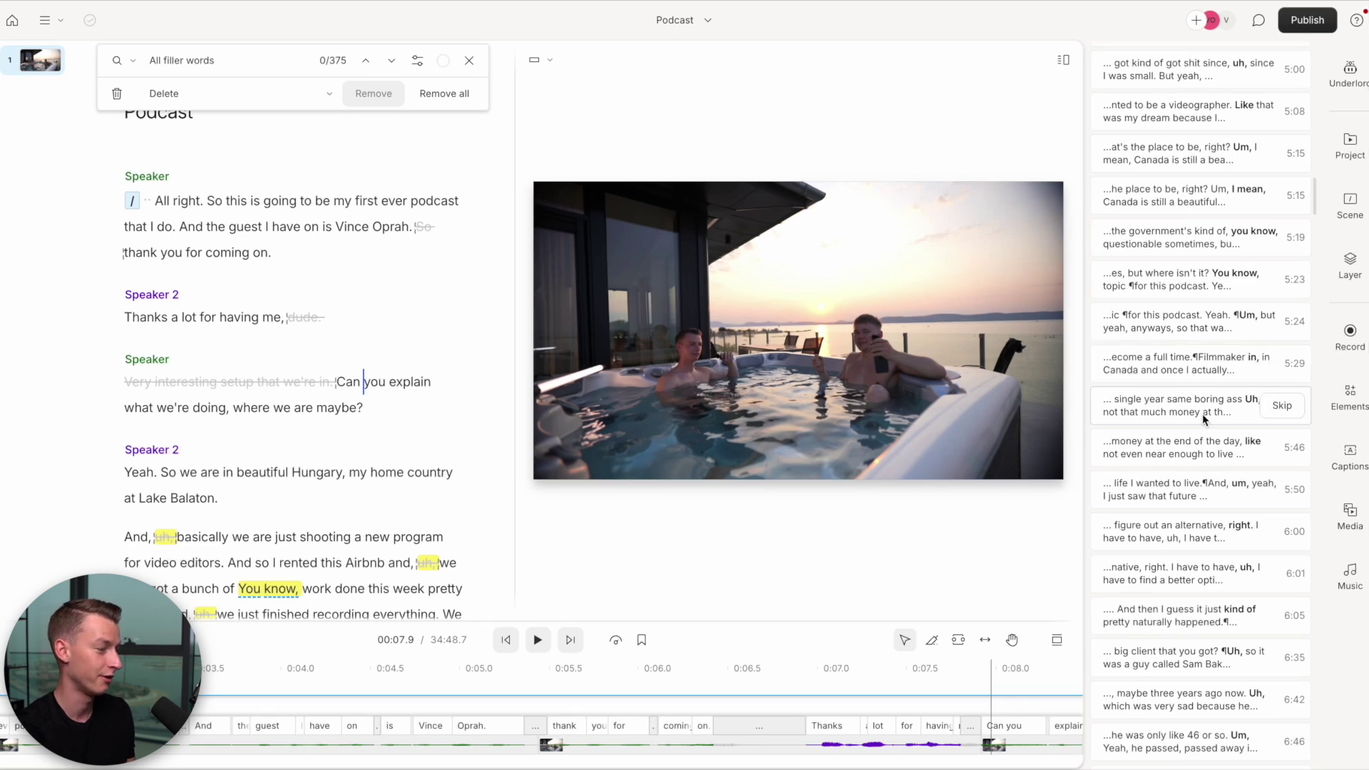
scroll(1203, 414, "down", 4)
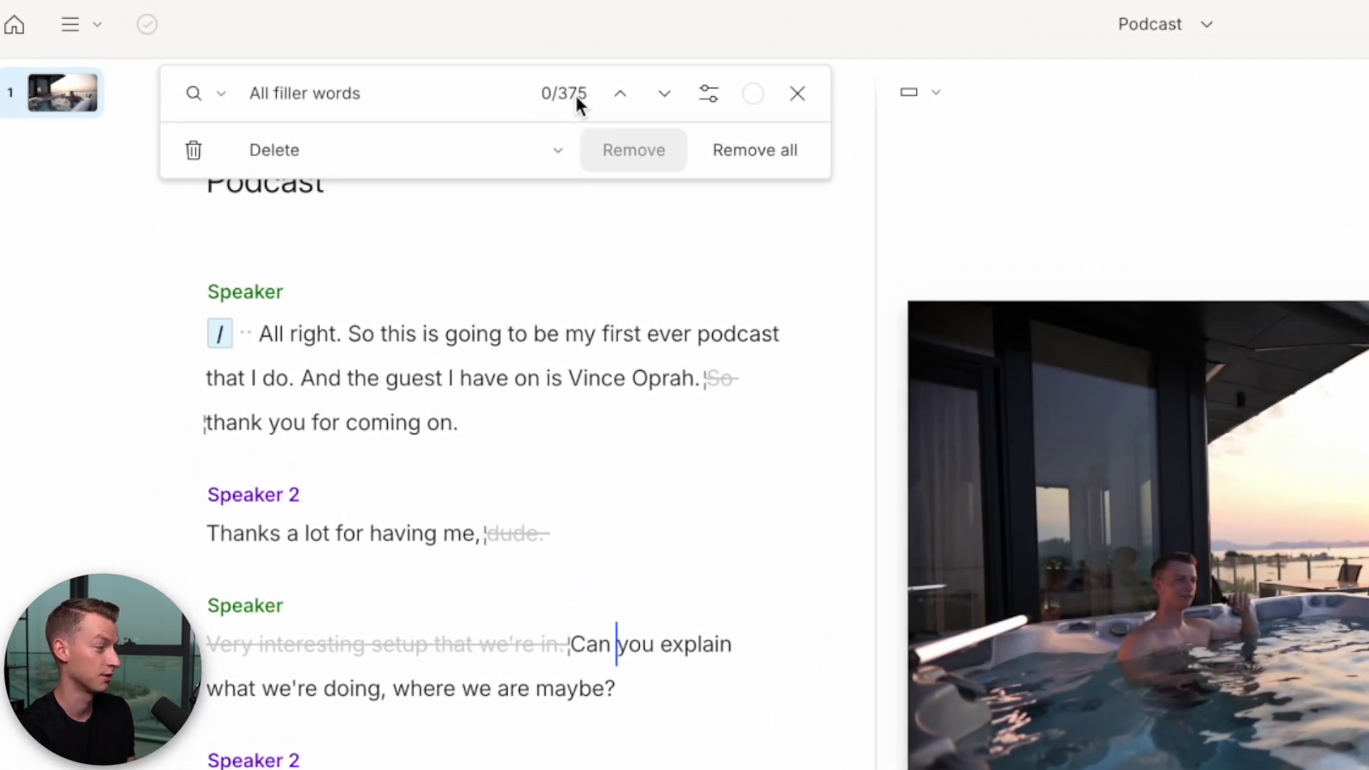
left_click(798, 148)
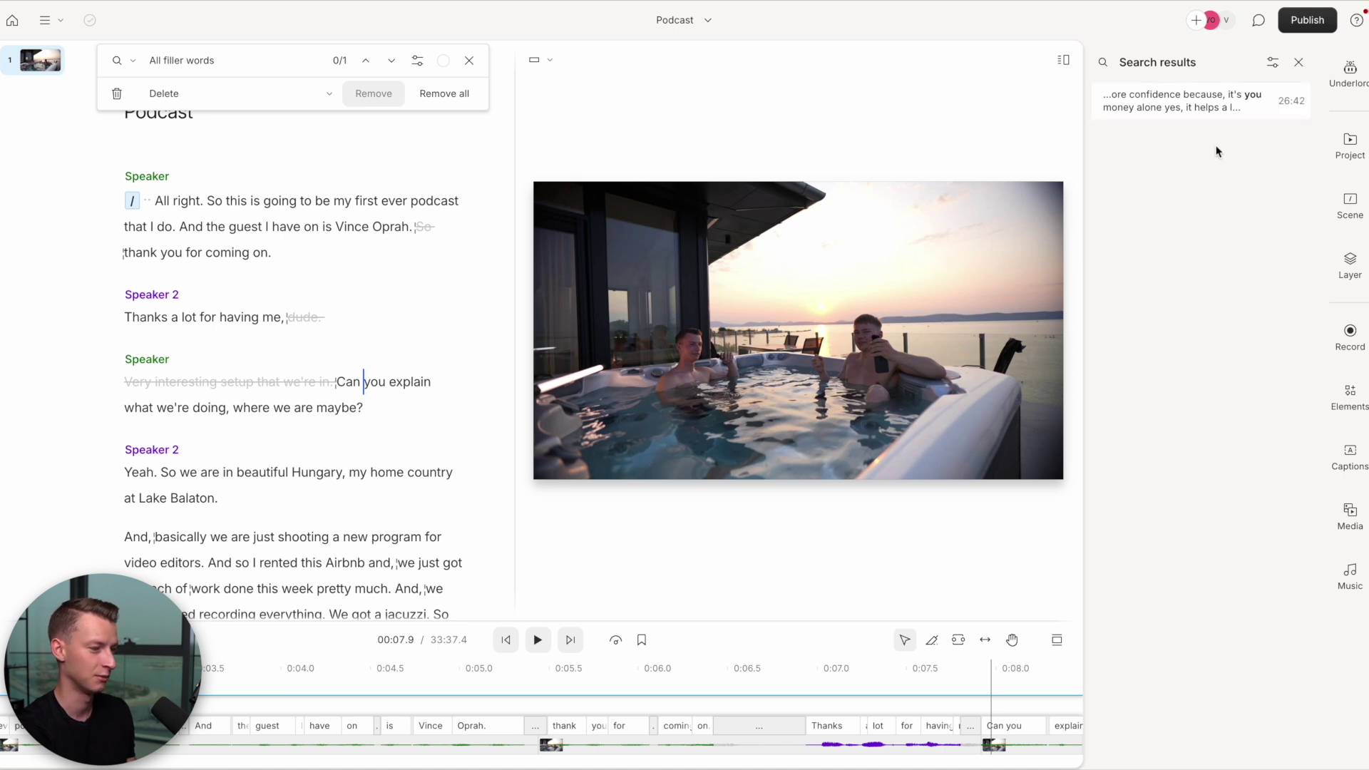
key("Escape")
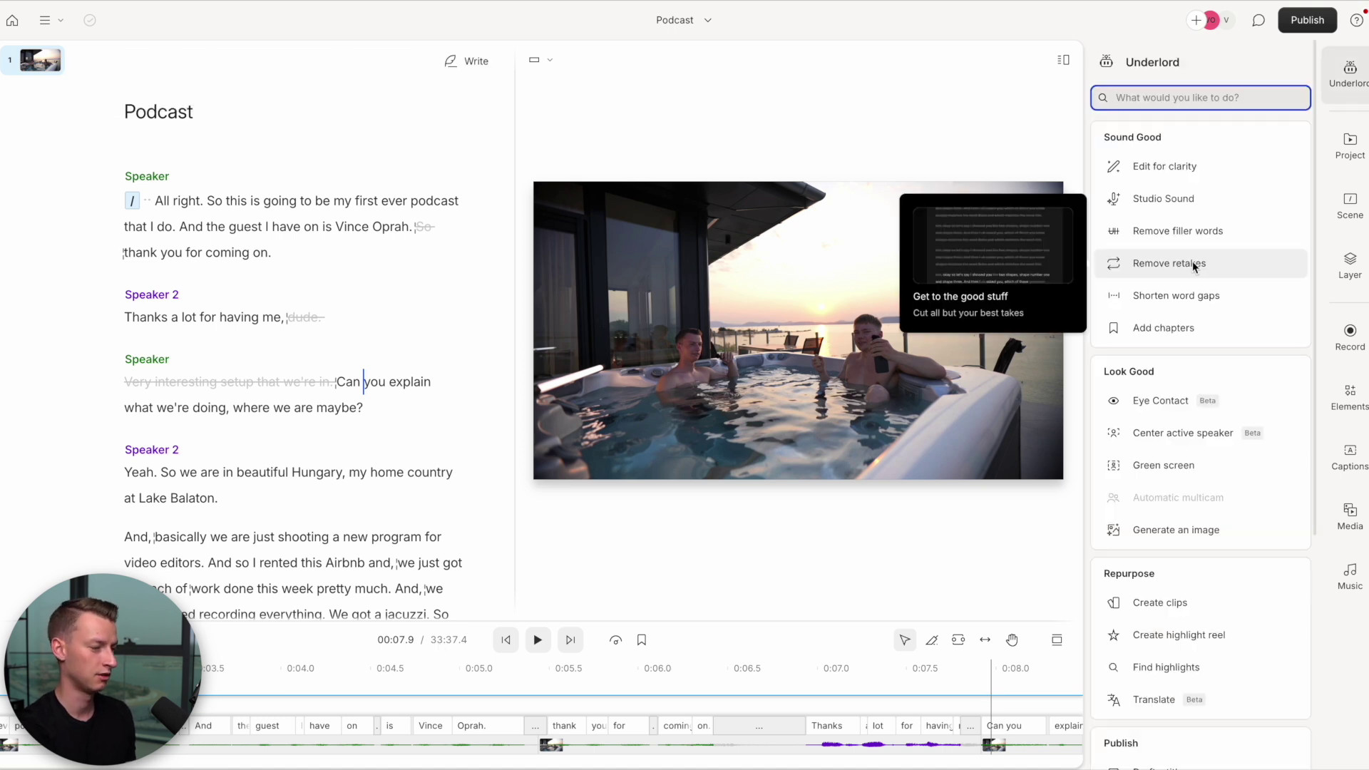
left_click(1192, 262)
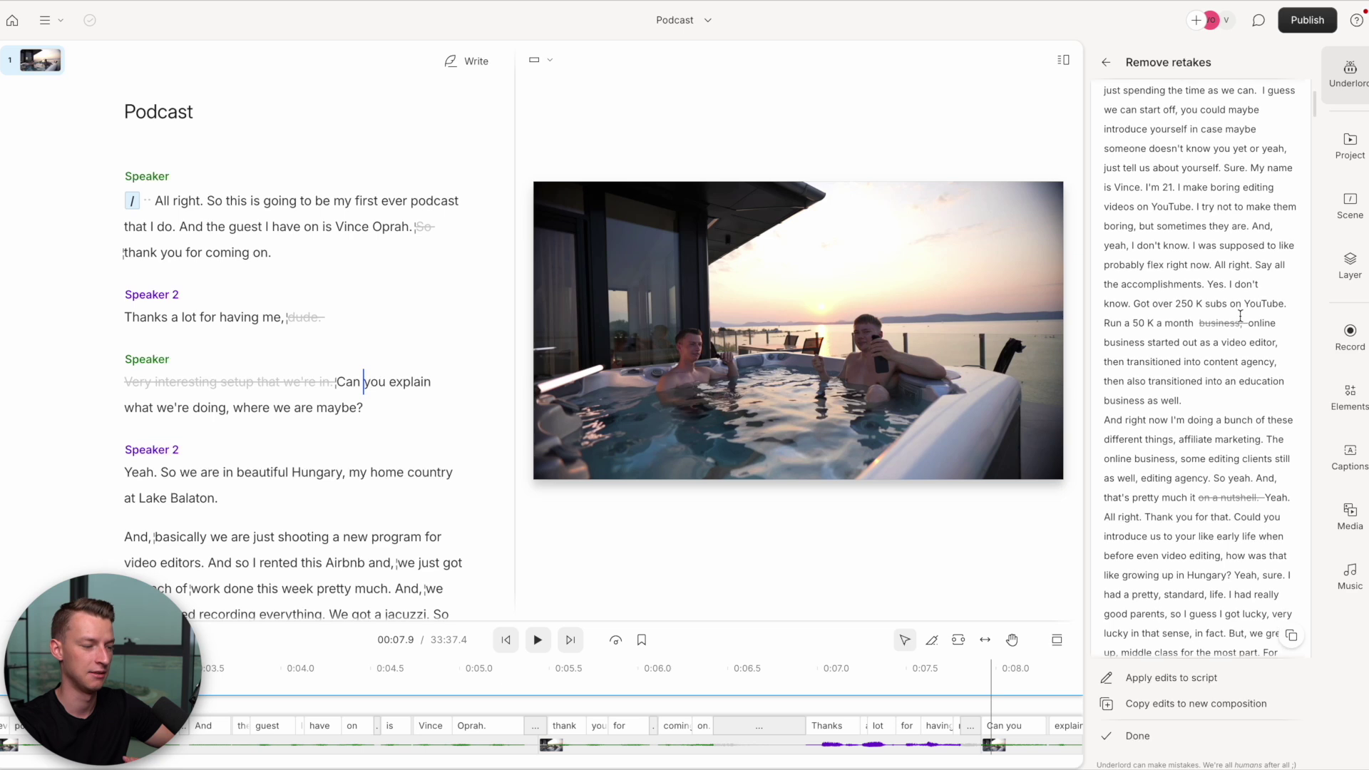
scroll(1240, 314, "down", 15)
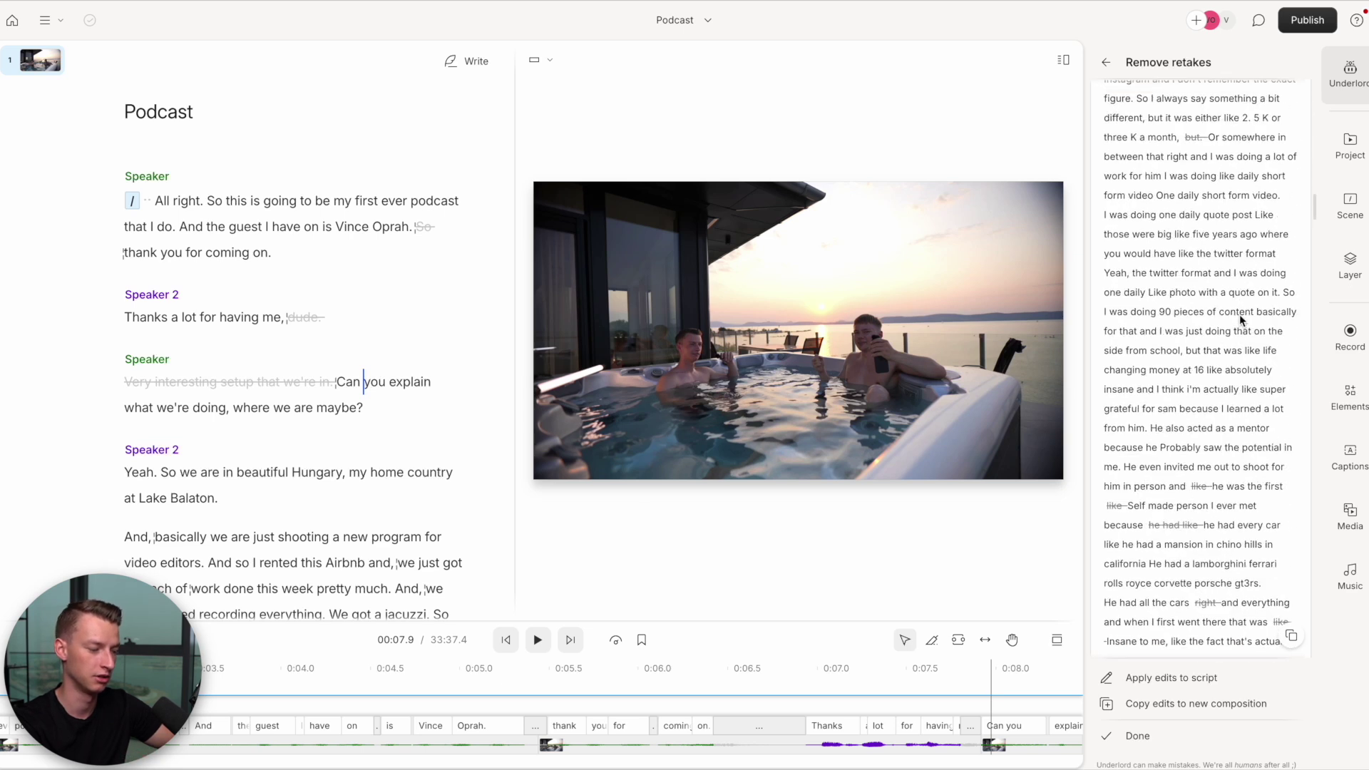
scroll(1311, 400, "down", 10)
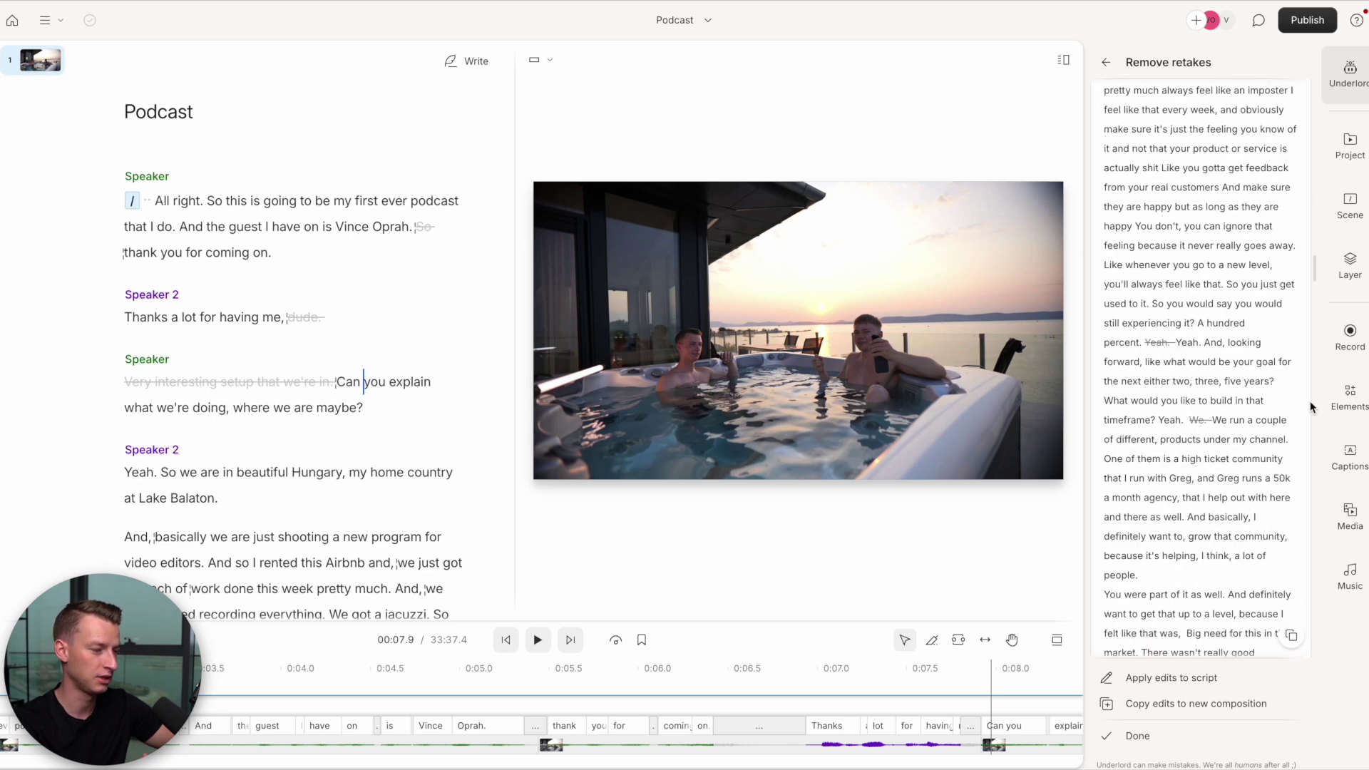
scroll(1311, 400, "down", 10)
scroll(1311, 401, "down", 15)
scroll(1311, 401, "down", 15)
scroll(1246, 216, "up", 10)
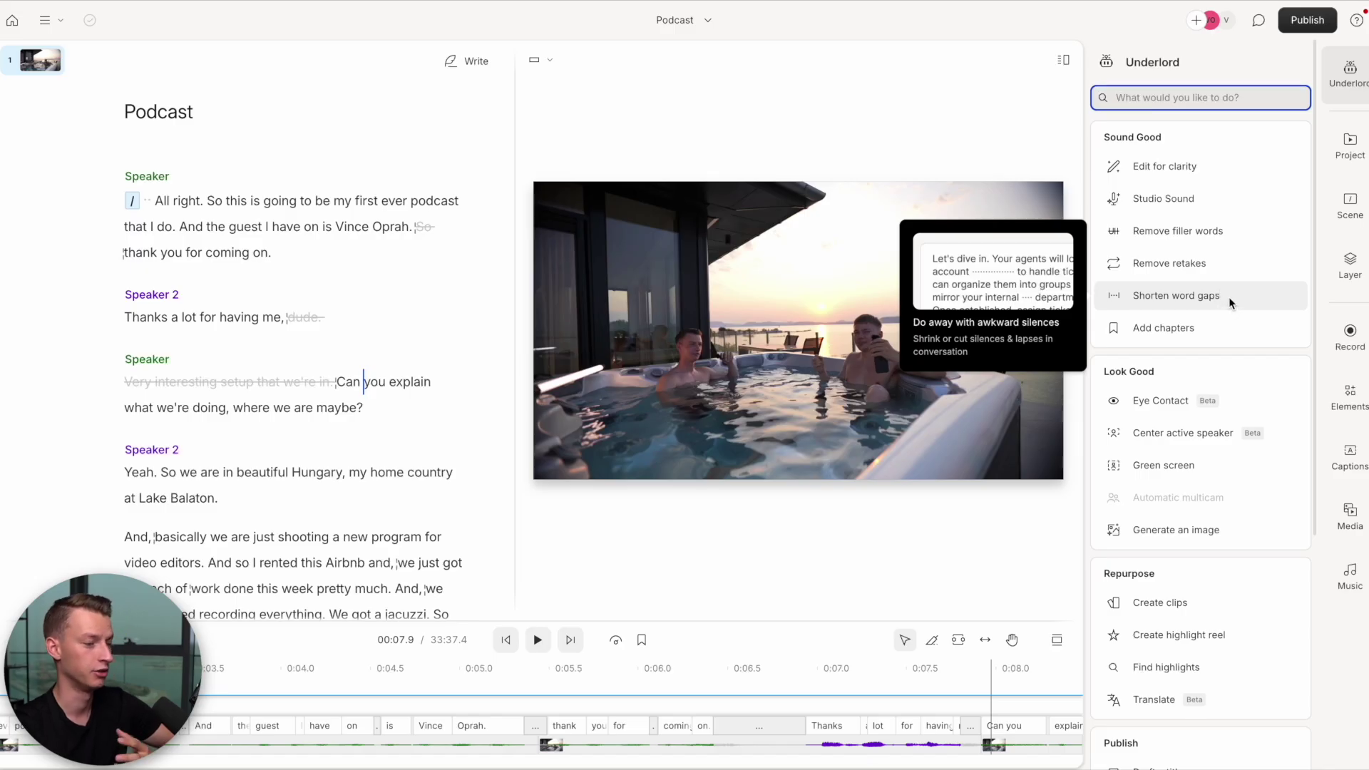
- Change Shorten word gaps' target from 0.4 to 0.2 seconds and shorten all 21 gaps
left_click(1229, 298)
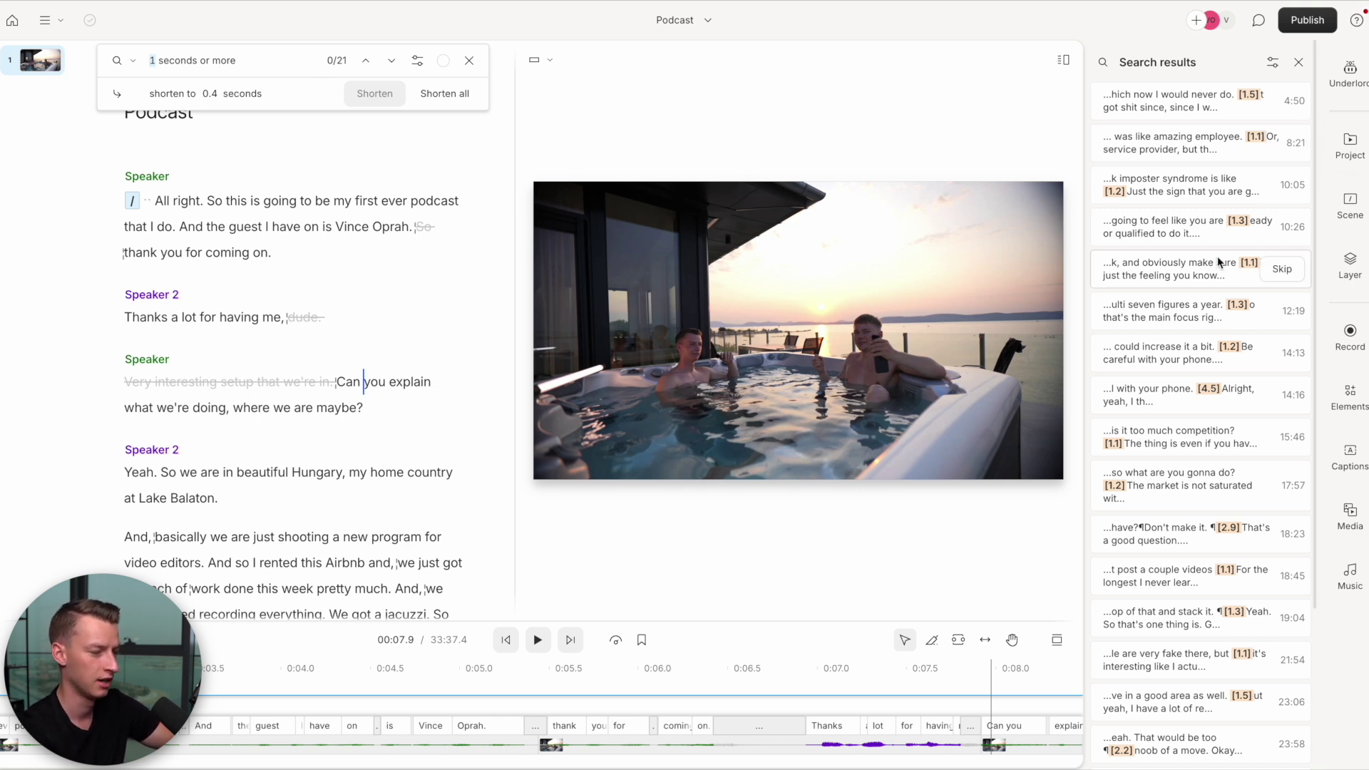
scroll(1207, 403, "down", 3)
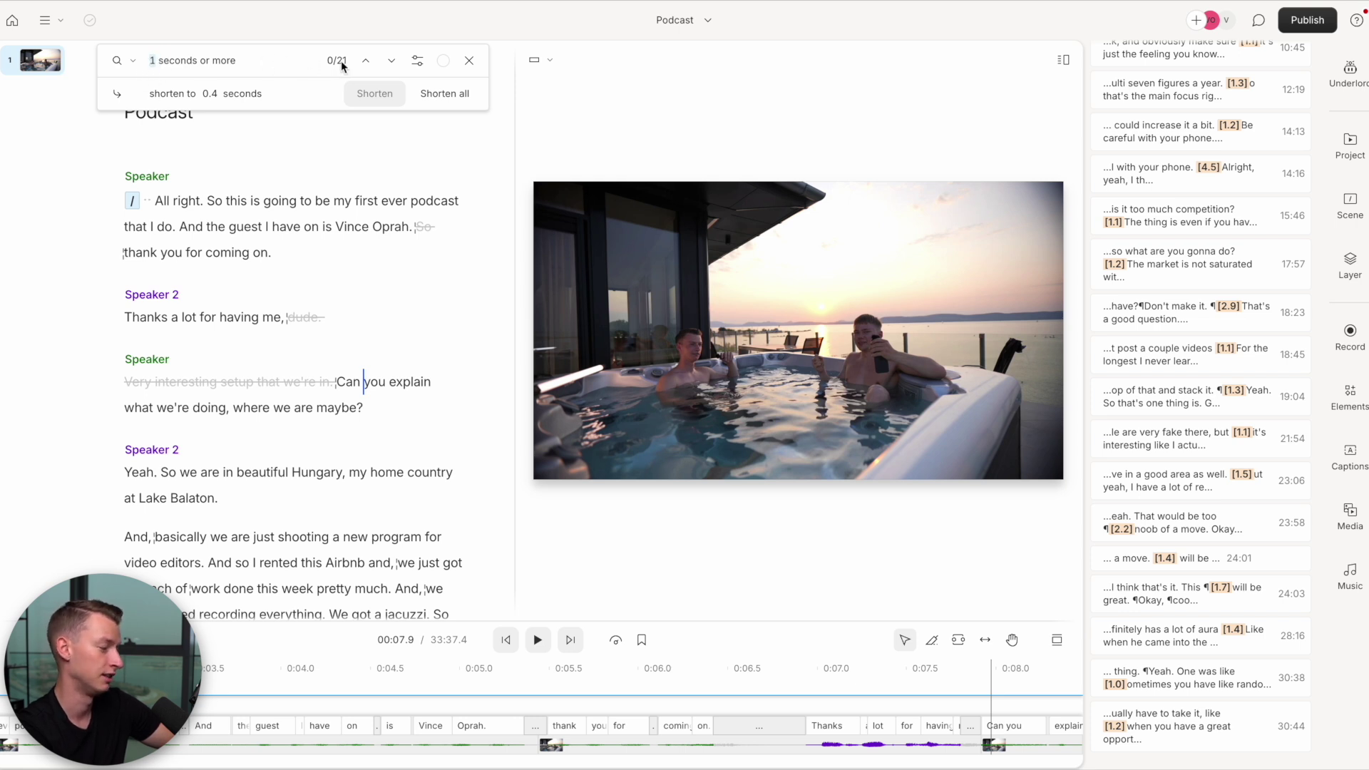
left_click(220, 91)
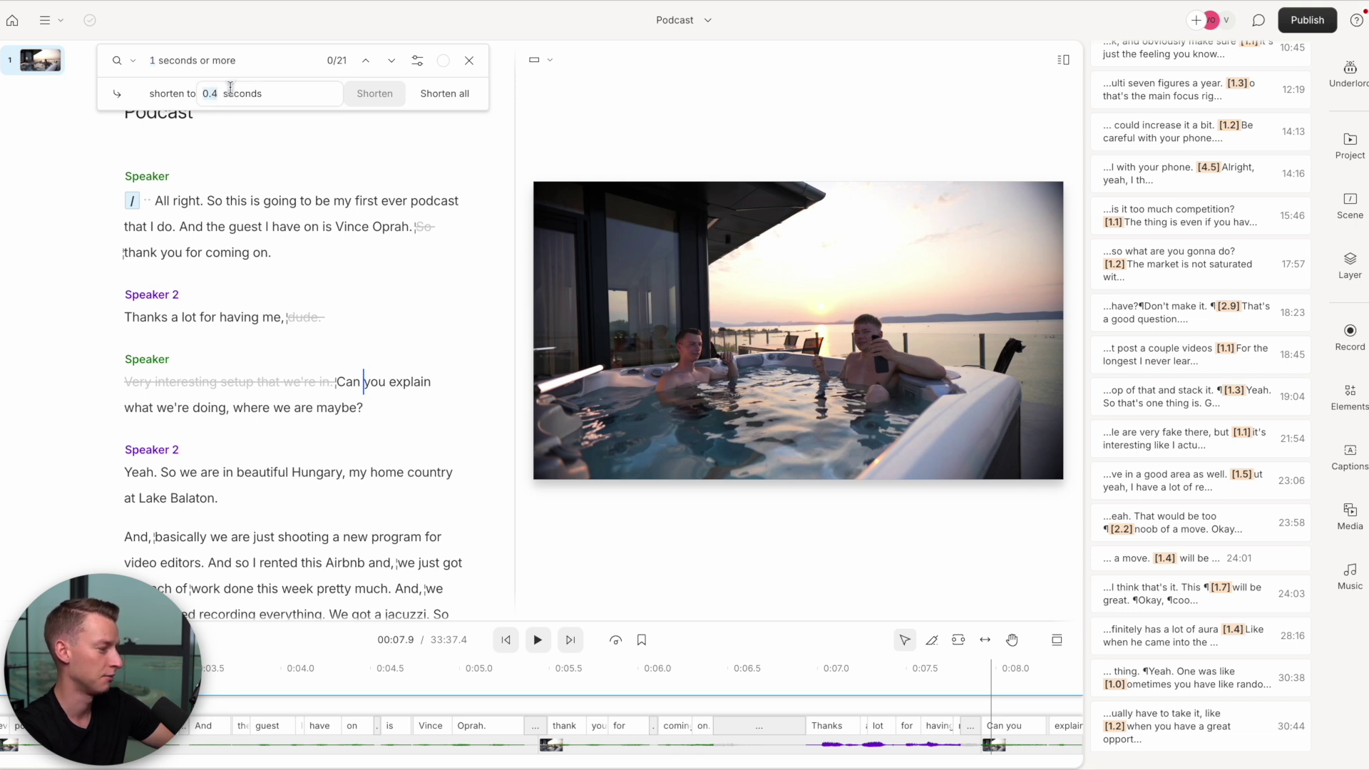
key("BackSpace")
type("2")
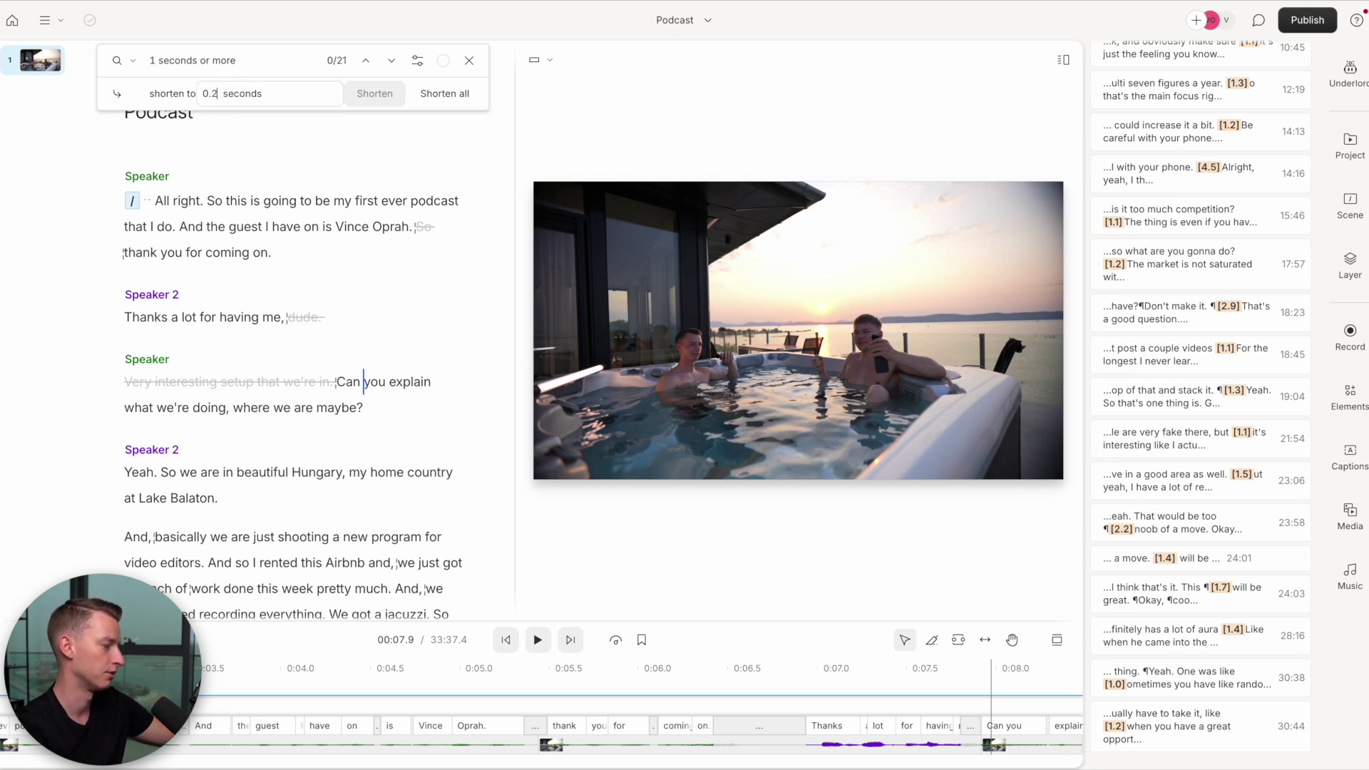
left_click(458, 97)
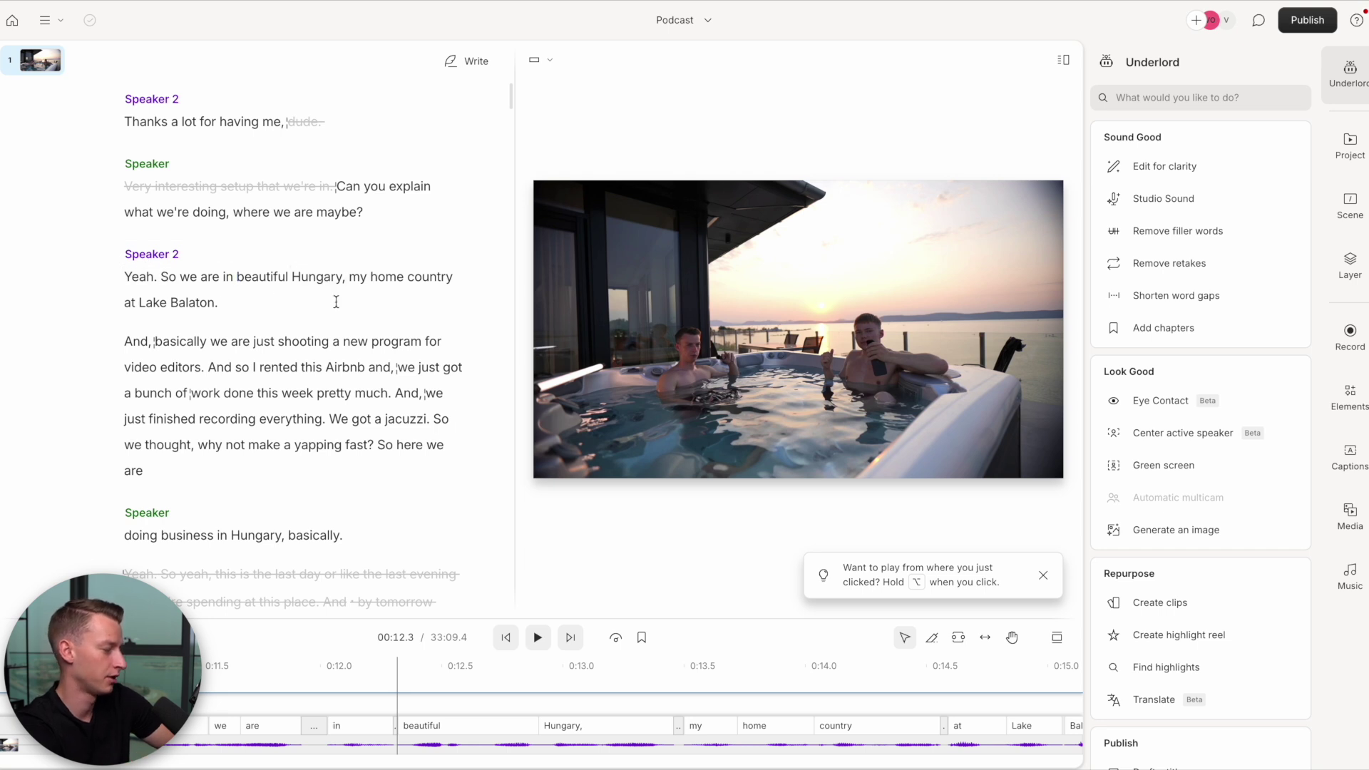
- Overdub 'Hungary' in Speaker 2's line as 'Spain' and enable speech generation
left_click_drag(298, 276, 340, 277)
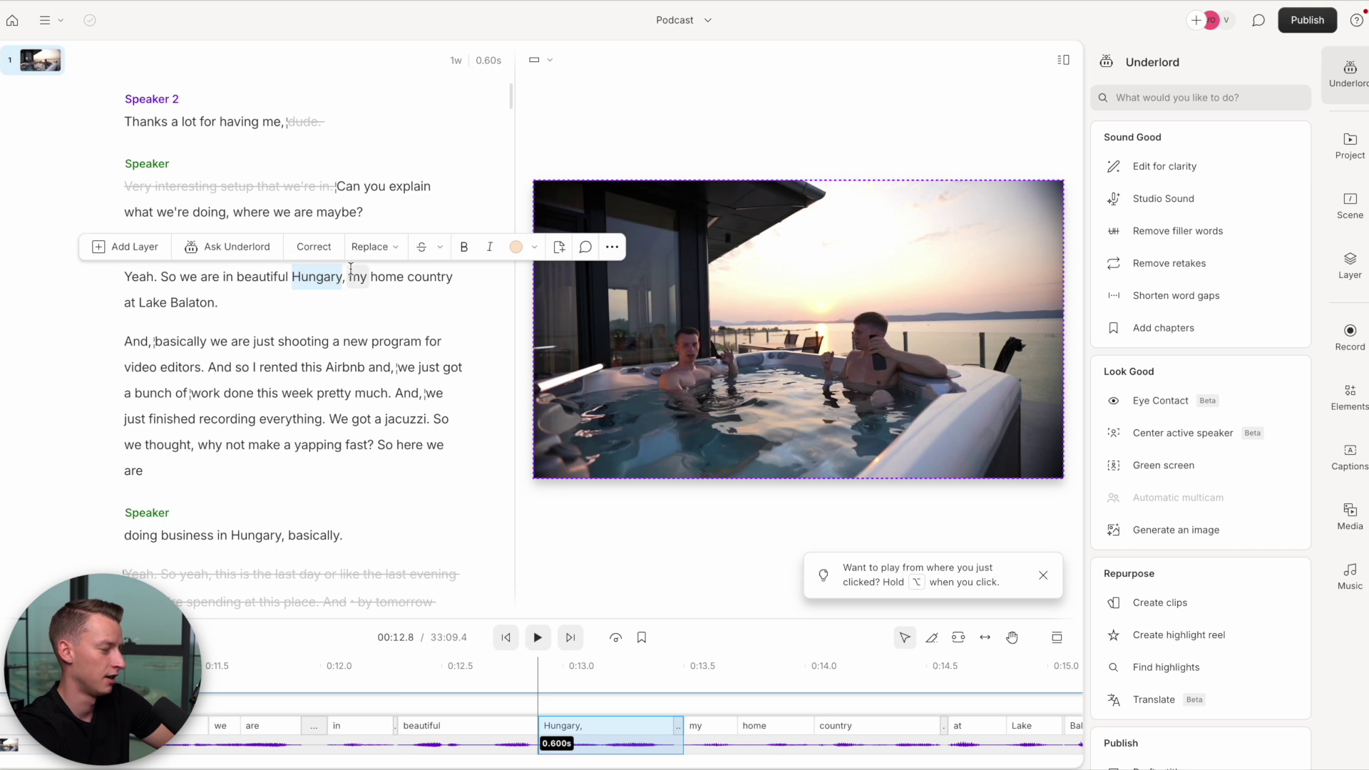
left_click(390, 244)
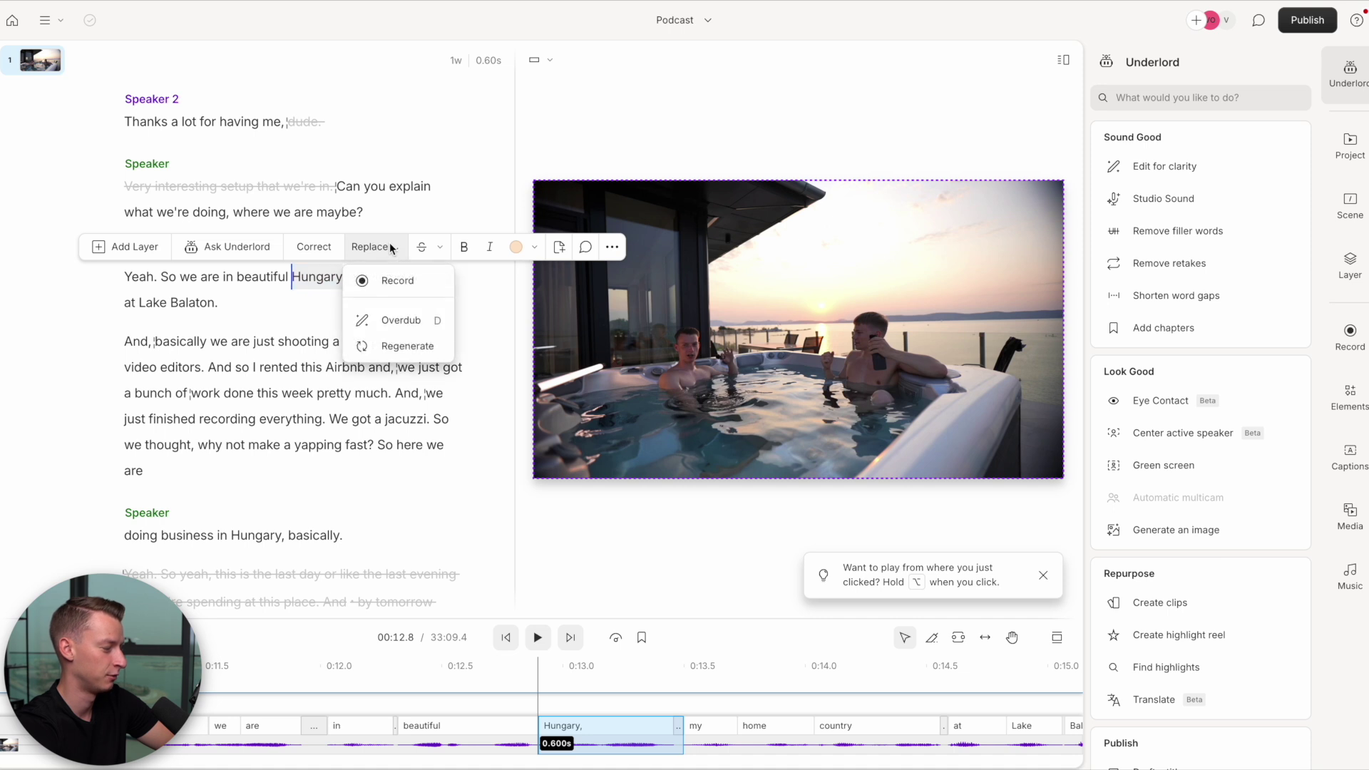
left_click(407, 320)
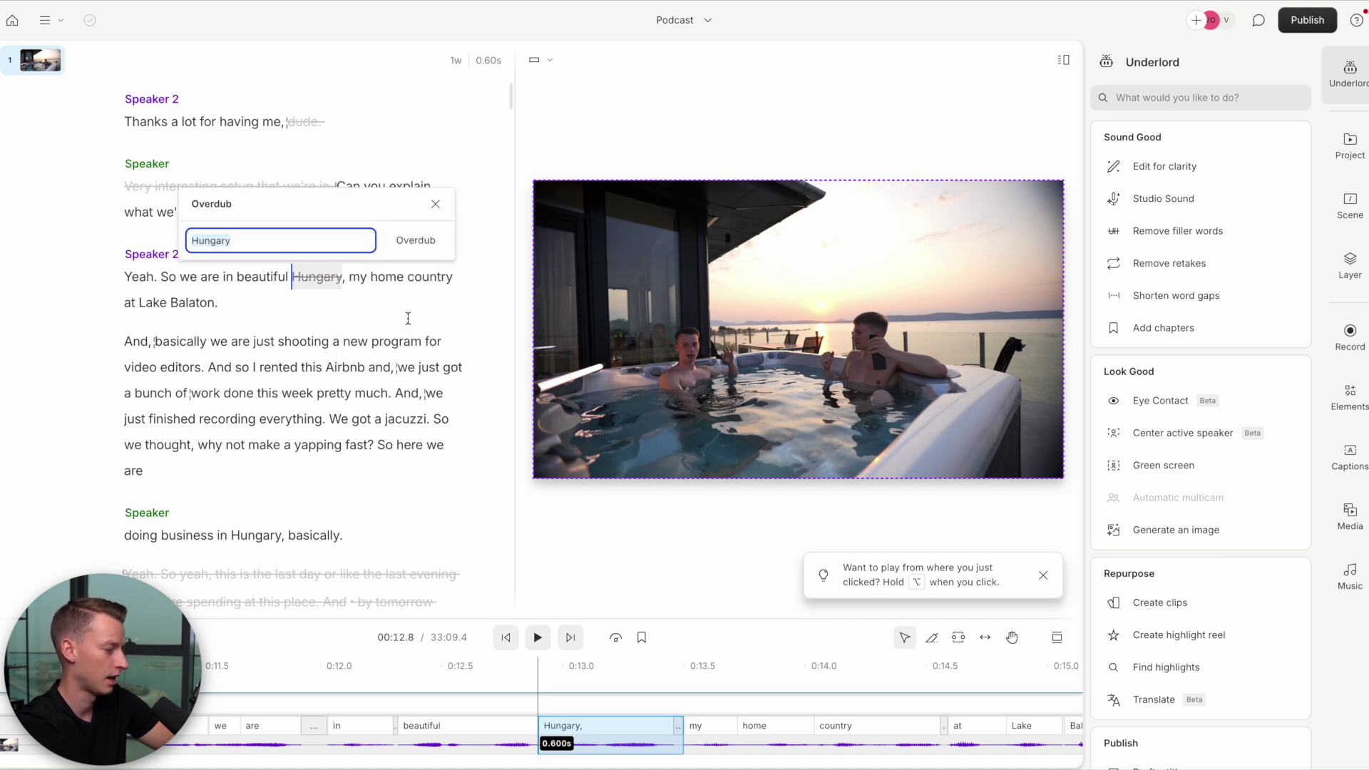
type("AS")
type("ain")
left_click(415, 241)
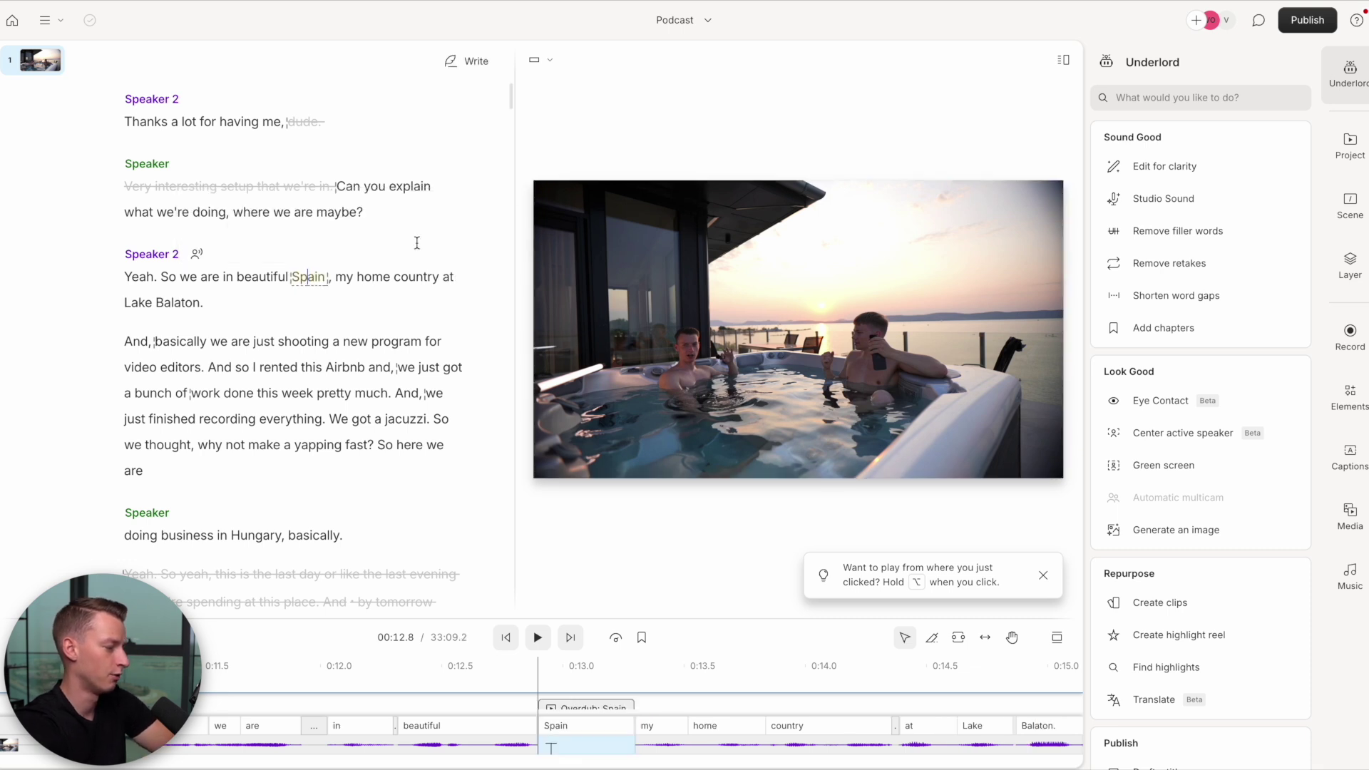
left_click(332, 243)
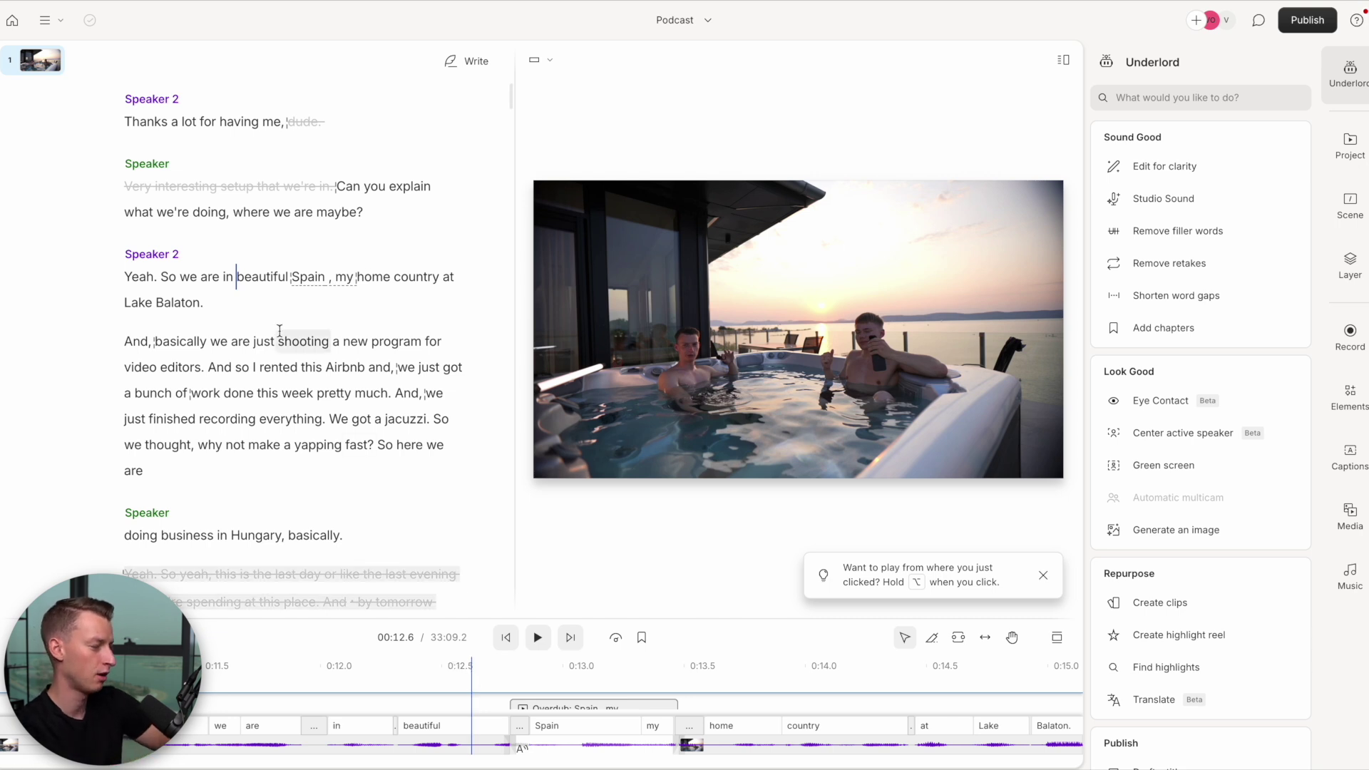
- Raise the system volume while checking the overdubbed 'beautiful Spain, my home country' line
mouse_move(318, 274)
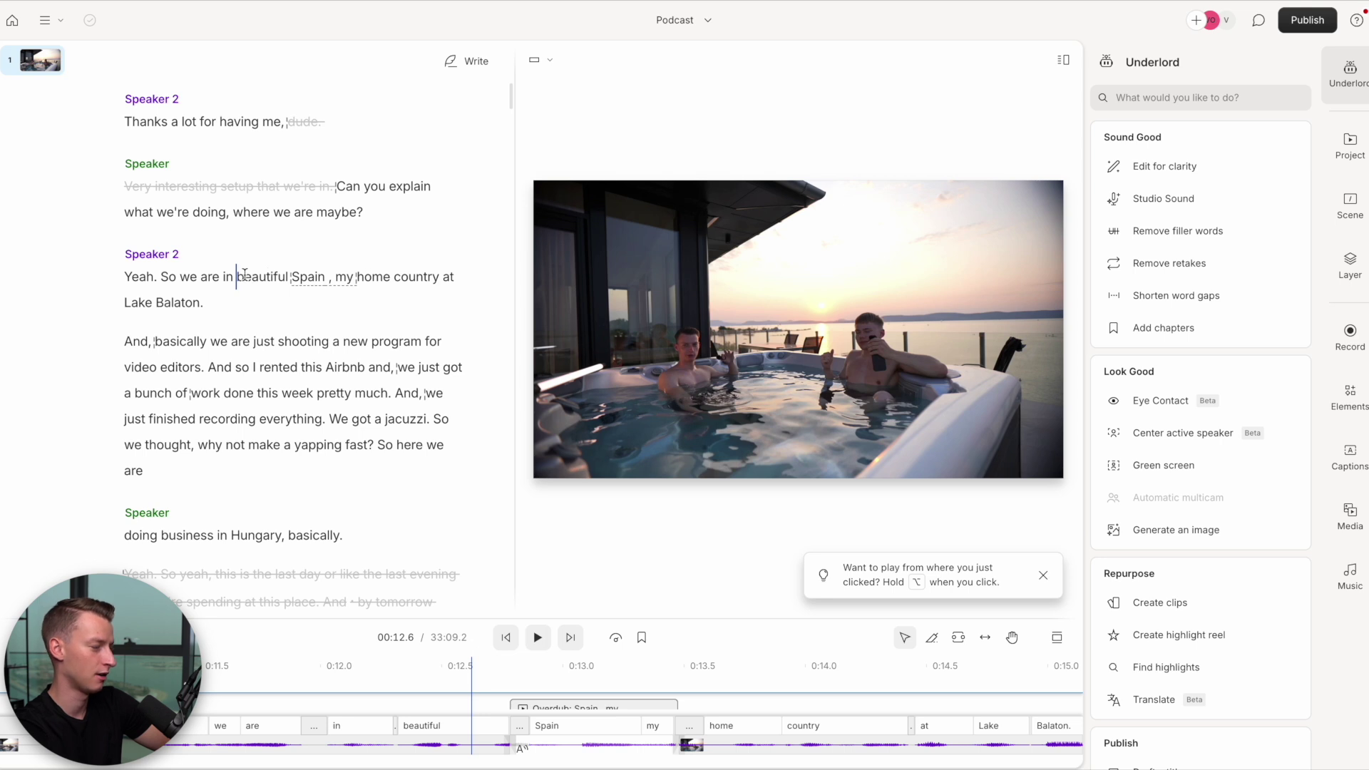
key("XF86AudioRaiseVolume")
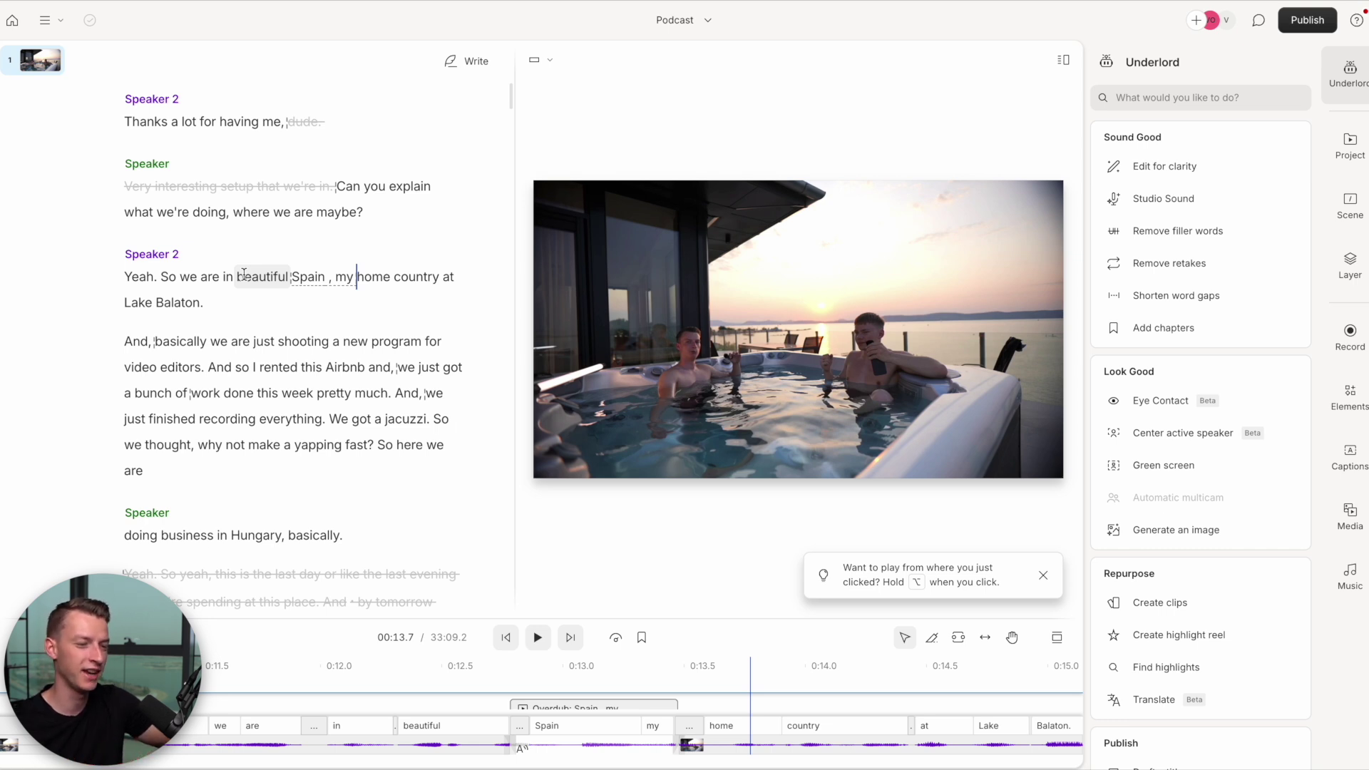
- Generate AI chapters for the podcast with Underlord's Add chapters and review the results
left_click(243, 275)
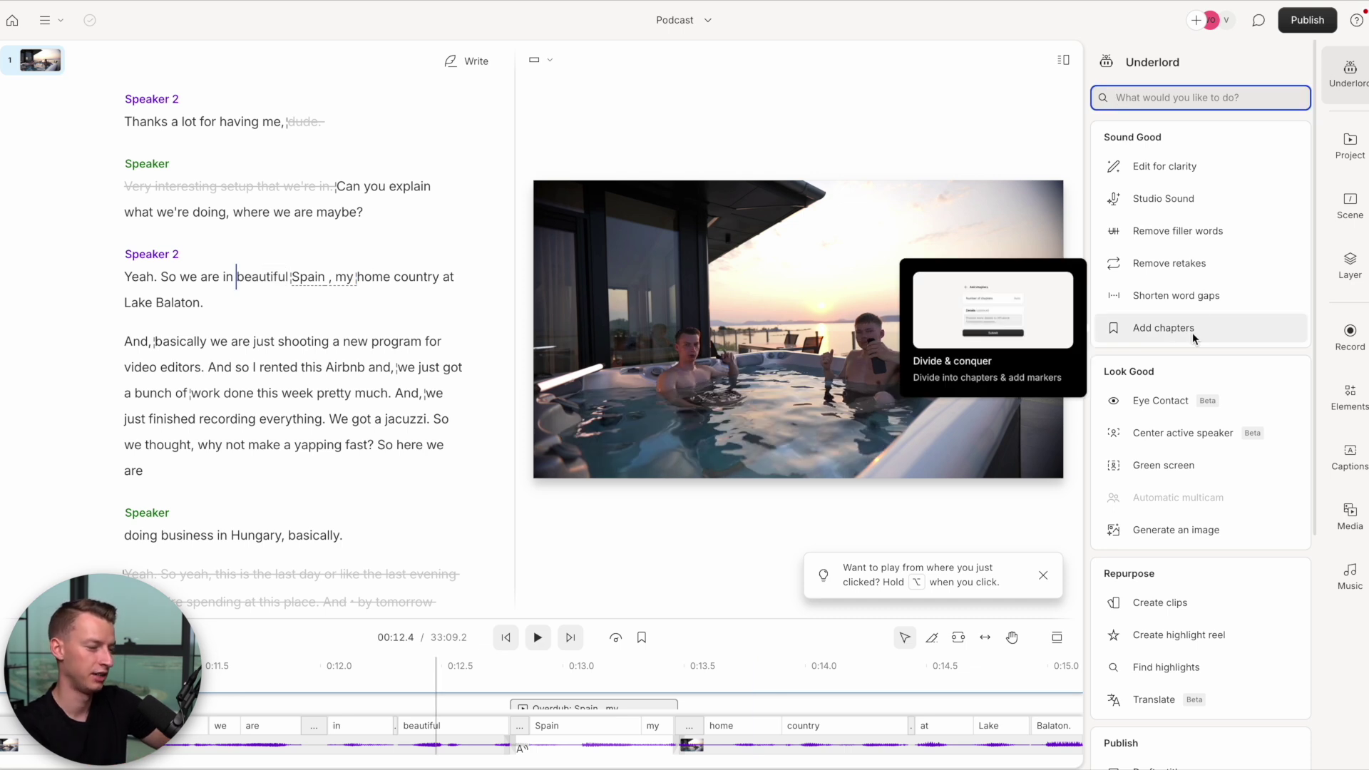
left_click(1192, 332)
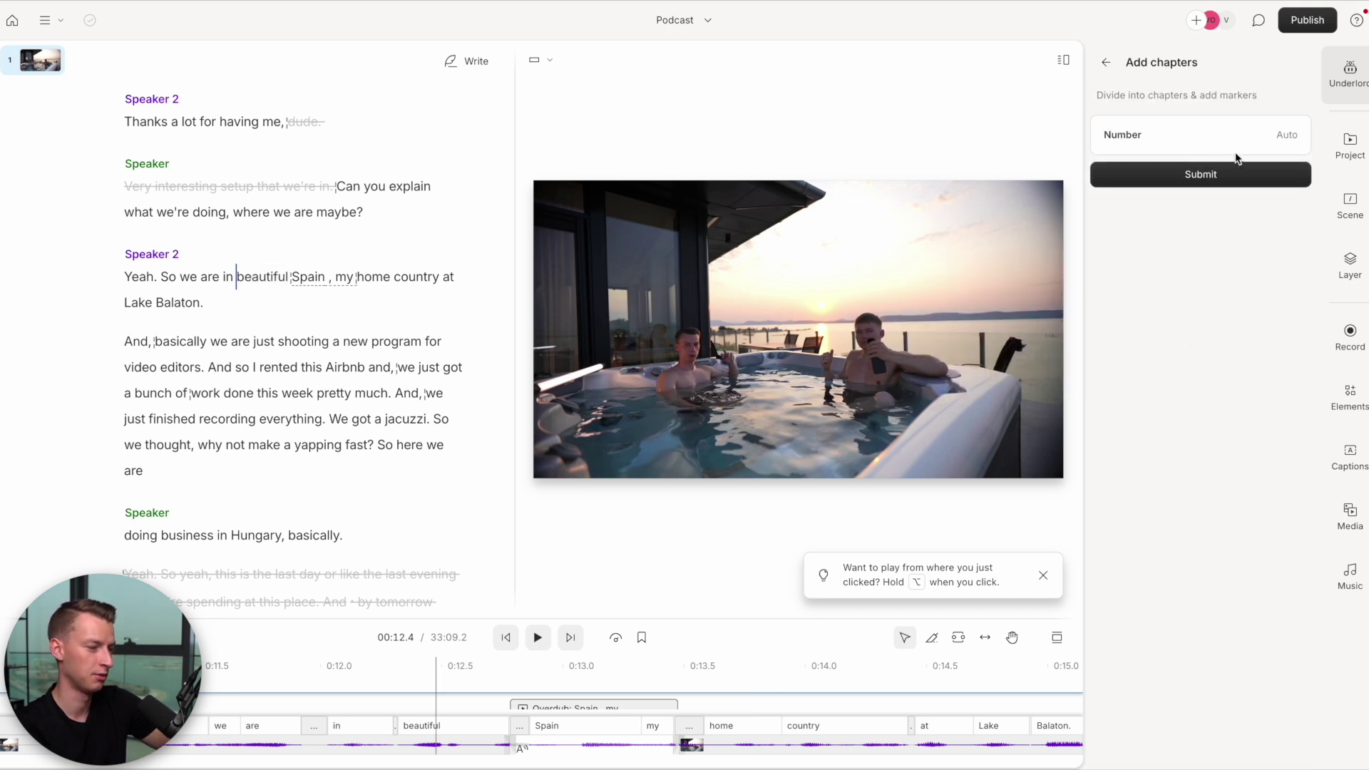
left_click(1175, 174)
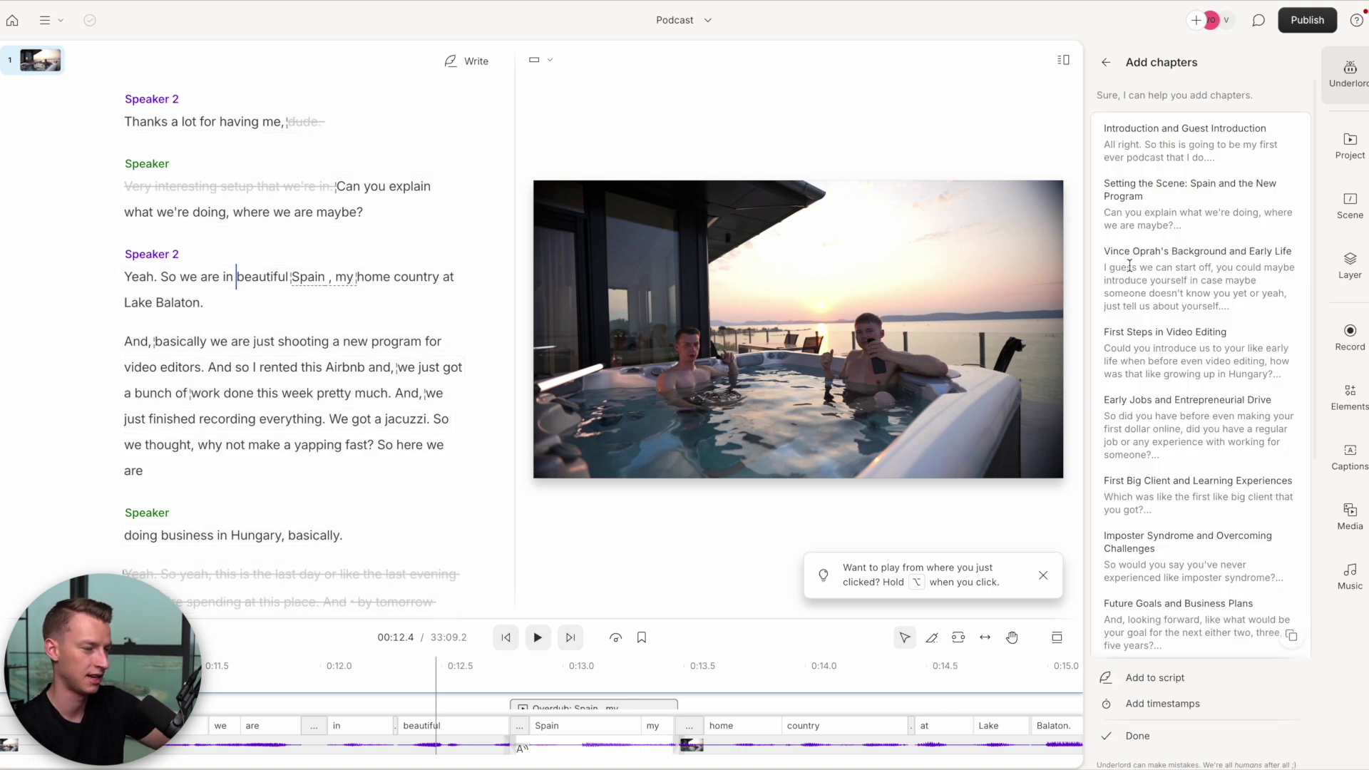
scroll(1153, 171, "down", 5)
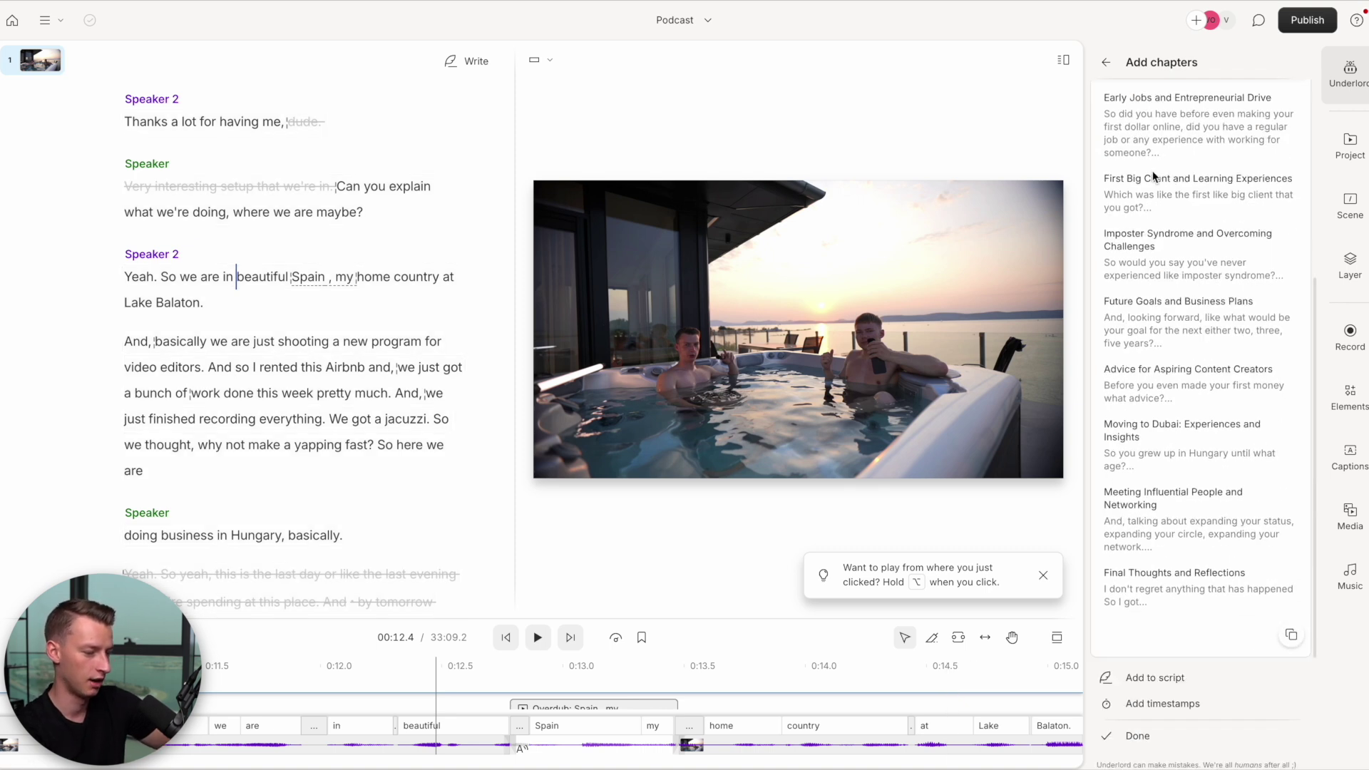
scroll(1152, 170, "up", 5)
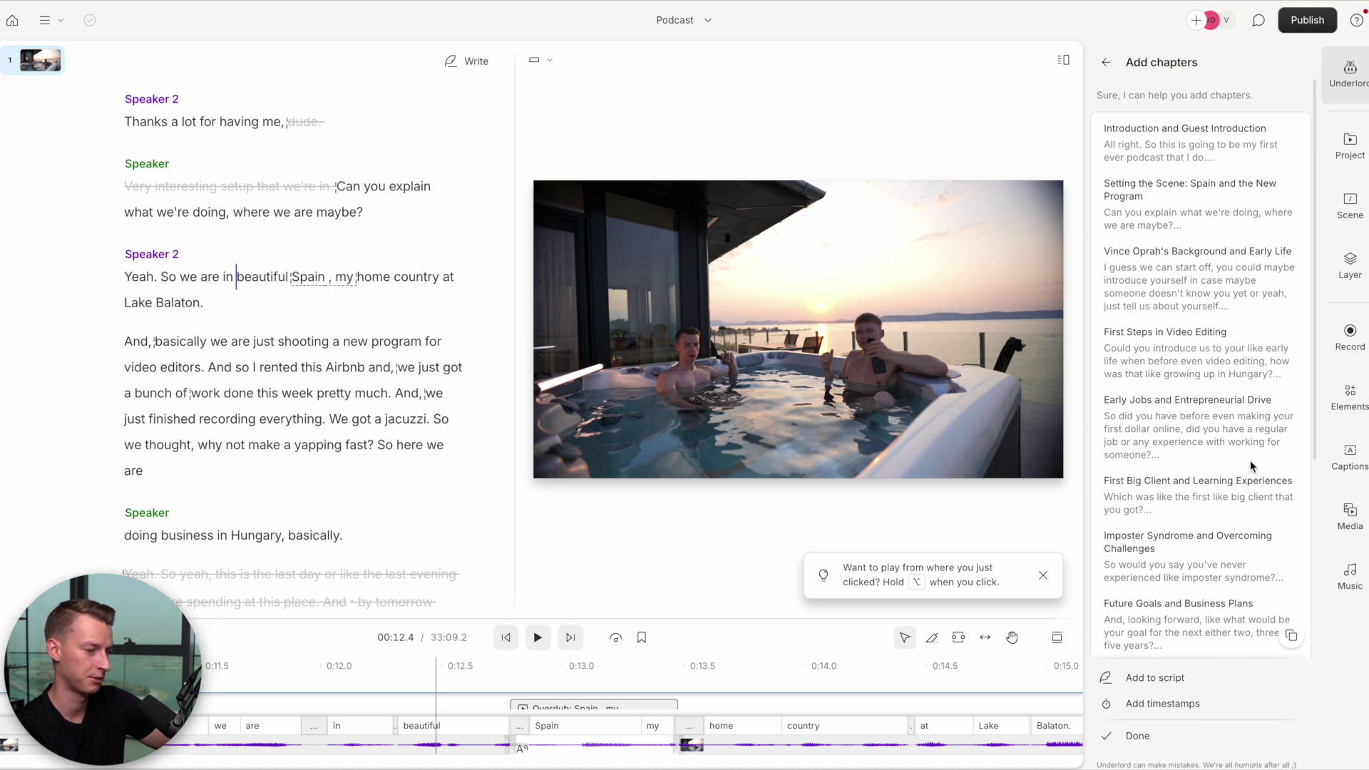
scroll(1244, 465, "down", 5)
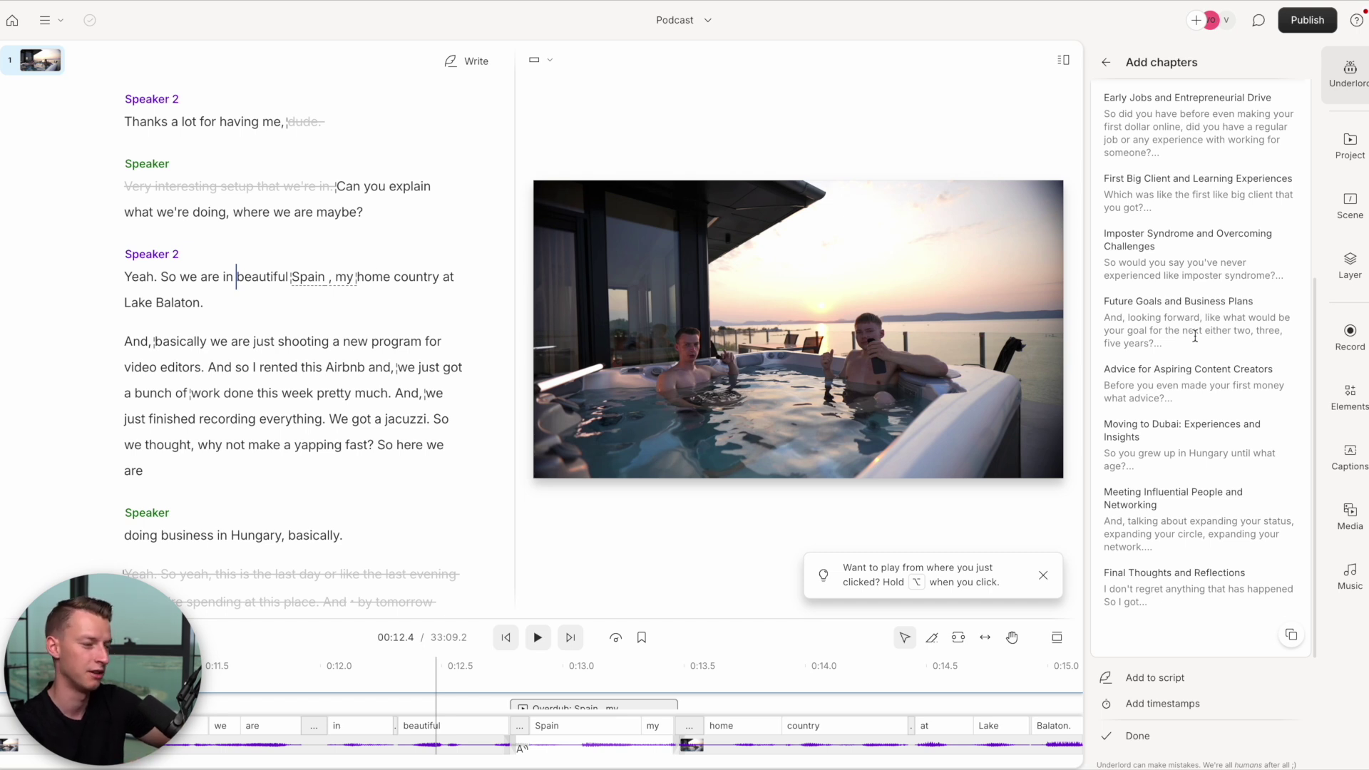
scroll(1196, 336, "up", 5)
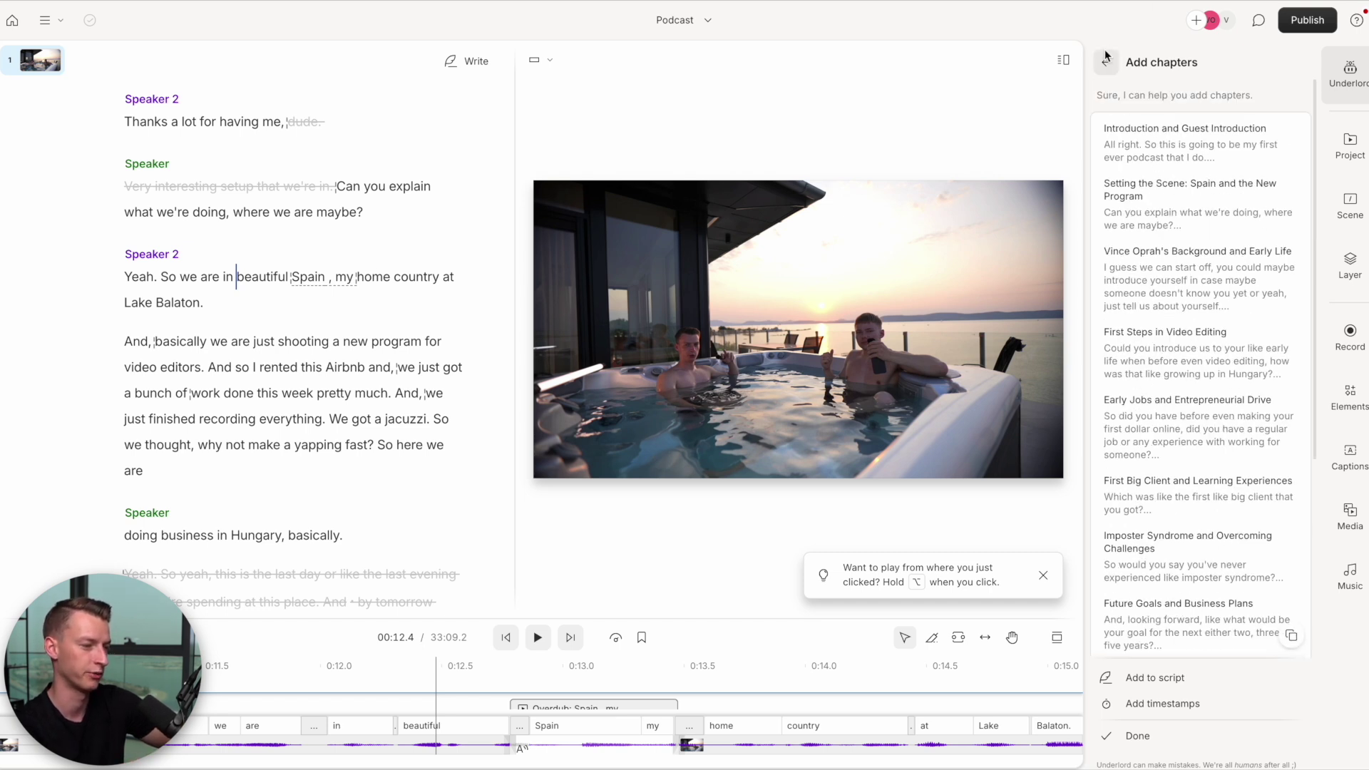
scroll(1195, 428, "down", 5)
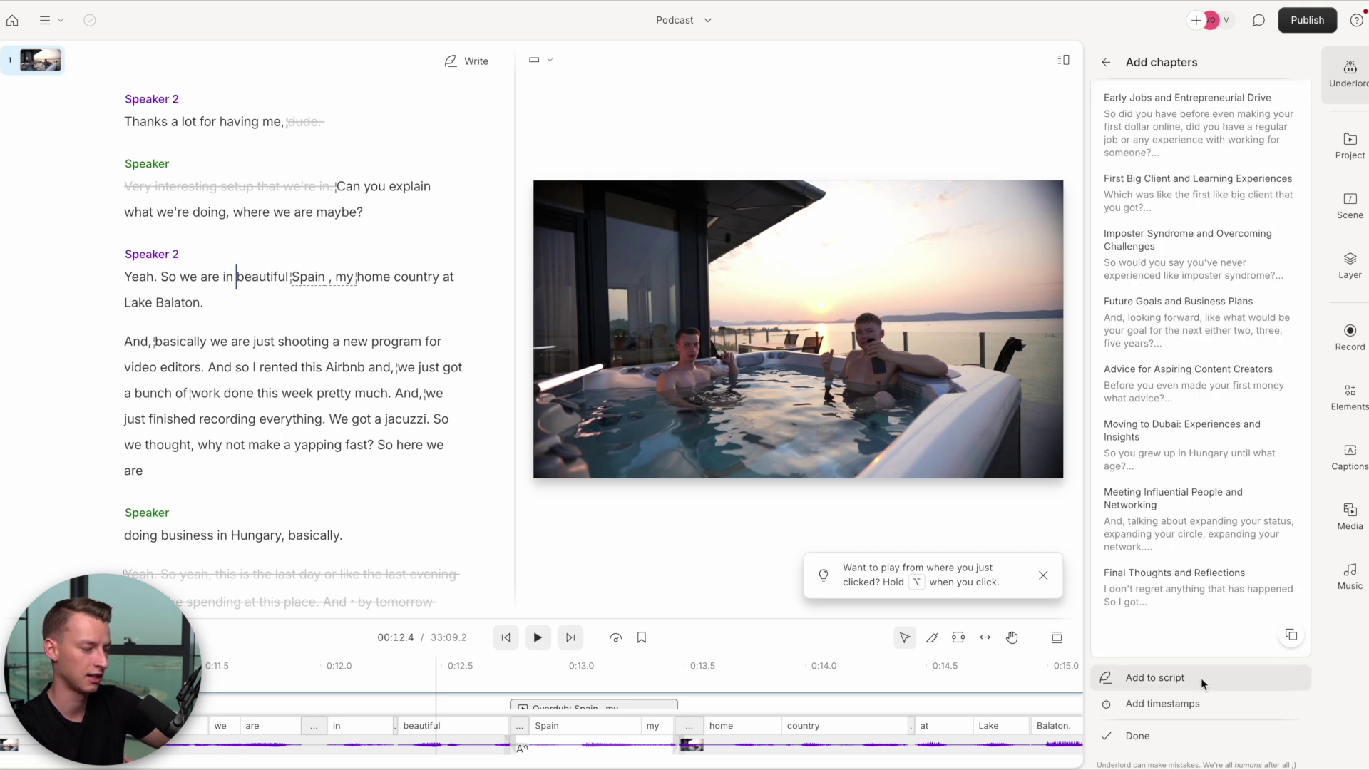
- Insert the chapter headings into the script and add timestamps to the chapter list
left_click(1201, 677)
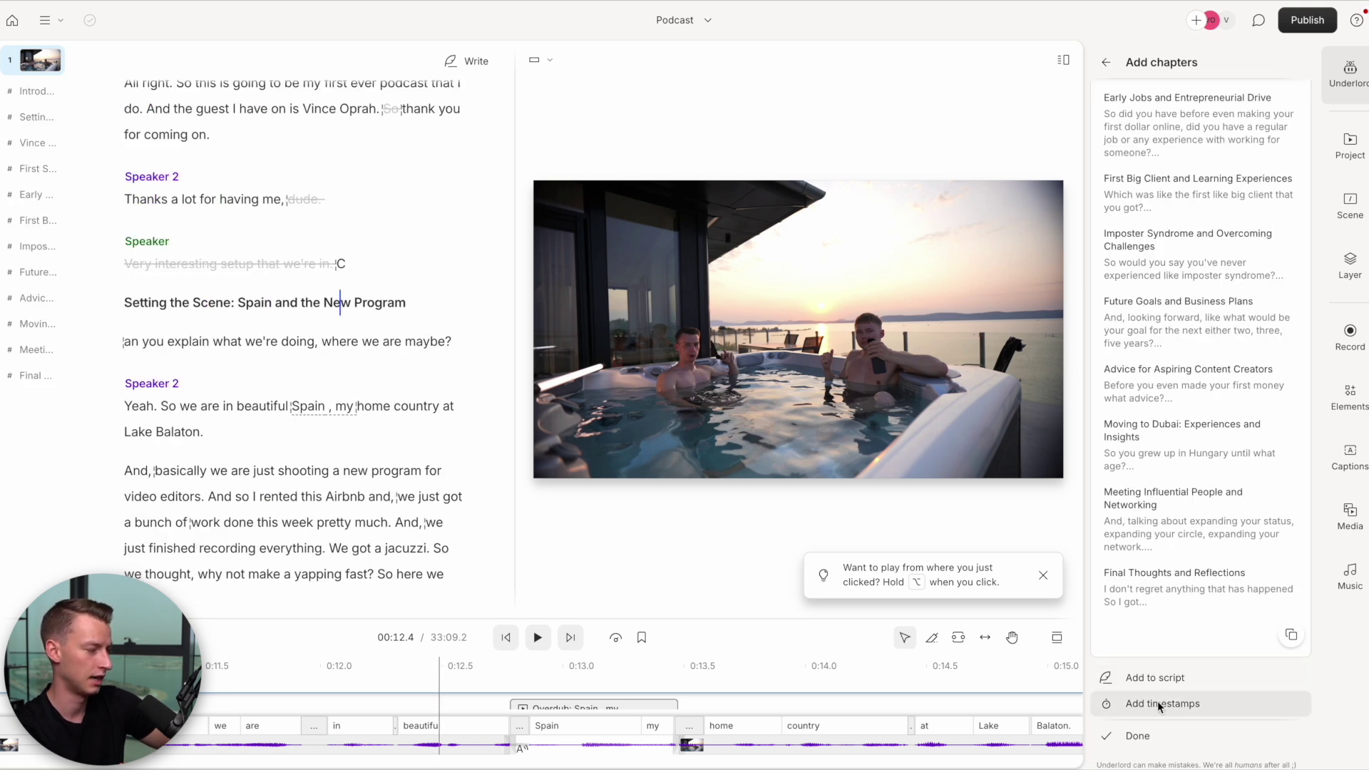
left_click(1157, 703)
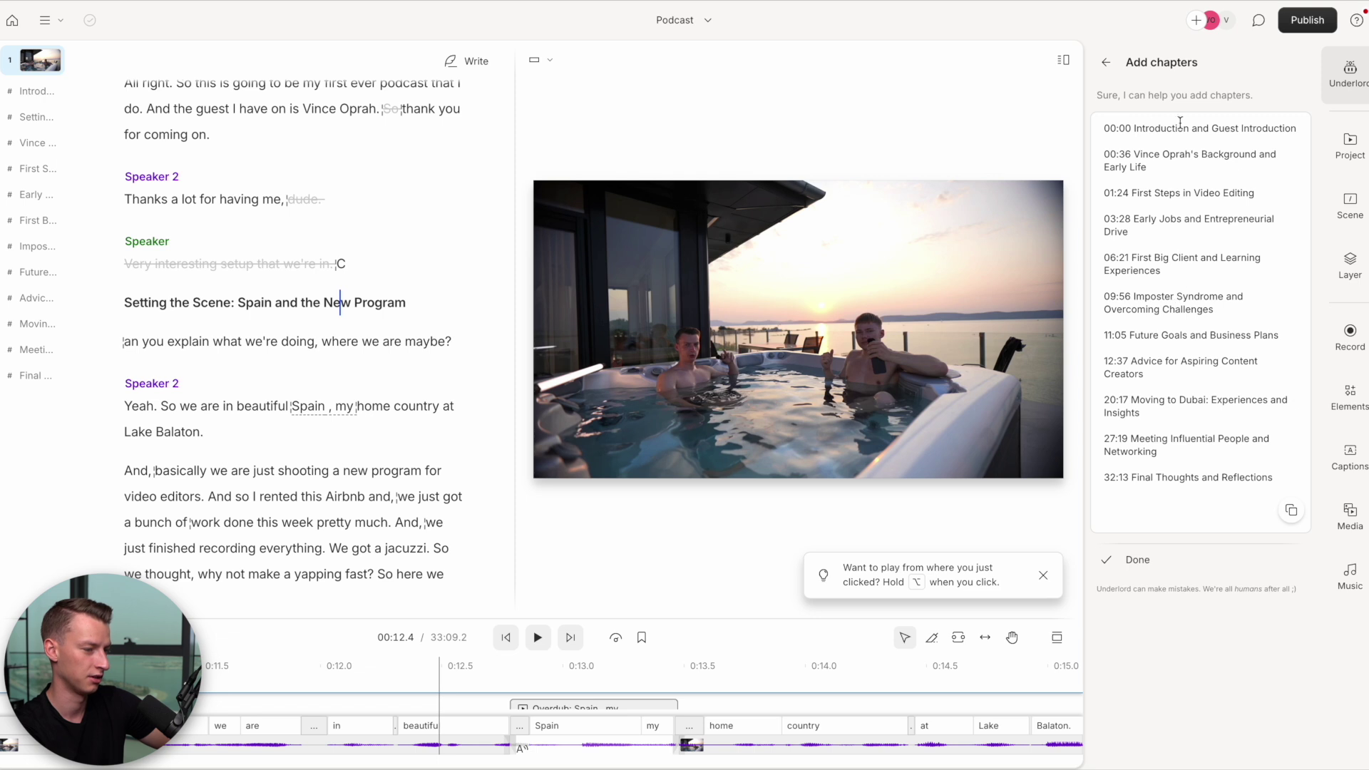
left_click_drag(1270, 489, 1156, 127)
left_click(1033, 114)
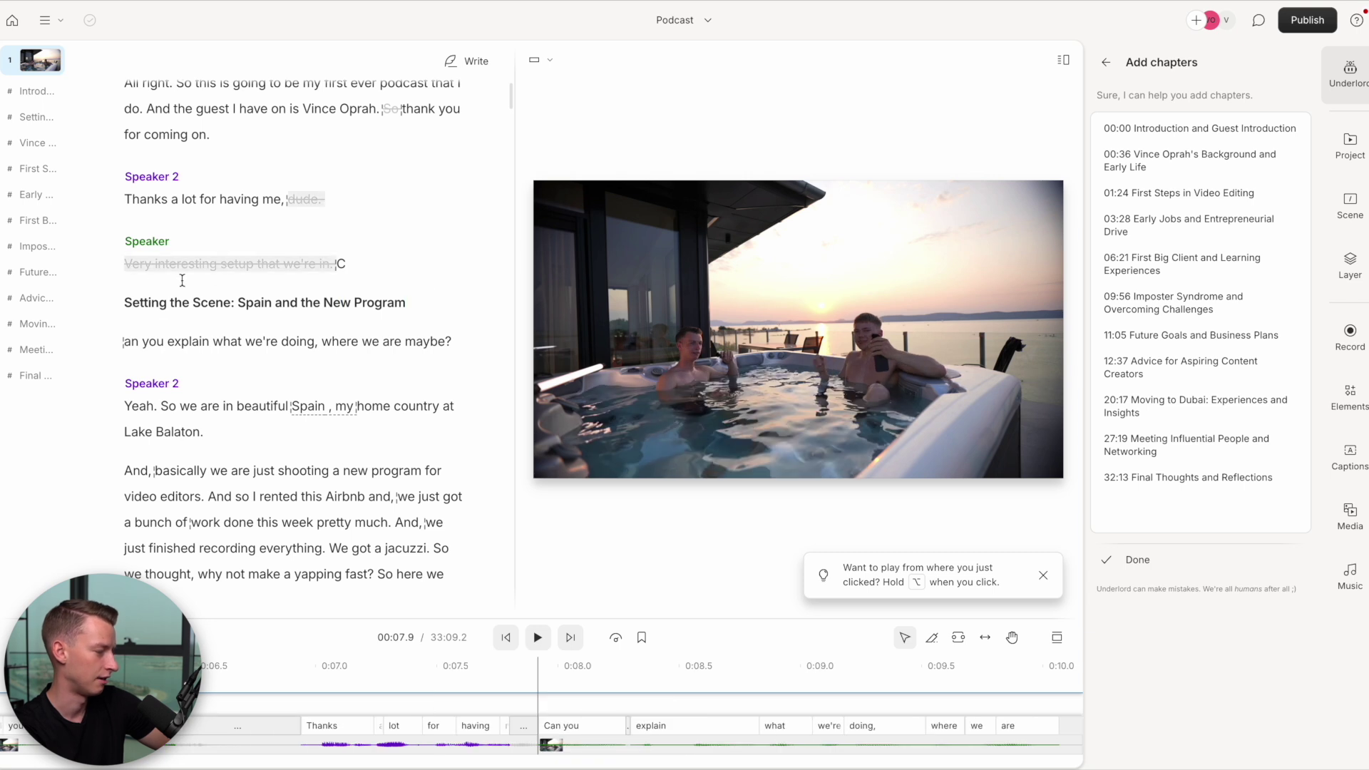
- Jump between chapters, from Vince's background to First Big Client and Learning Experiences
left_click_drag(124, 302, 404, 300)
left_click(32, 142)
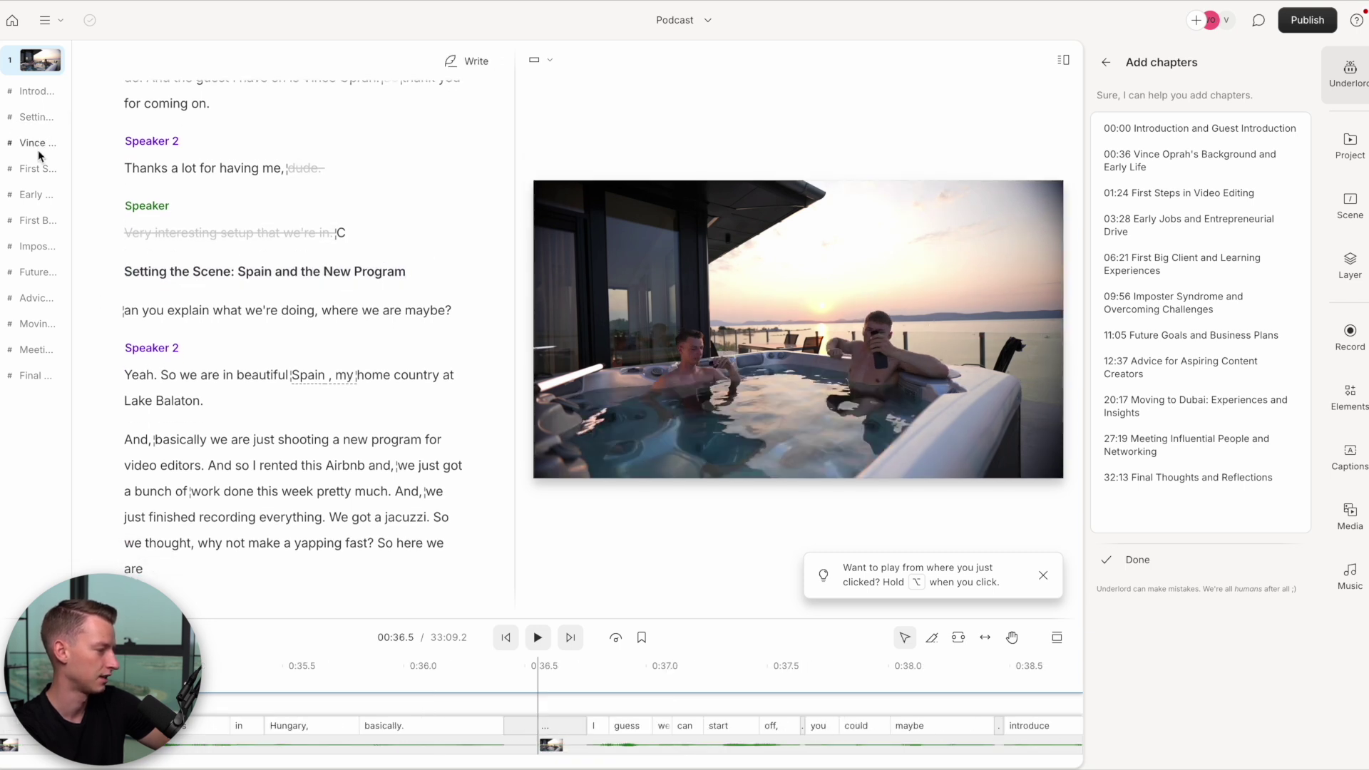
left_click(41, 198)
left_click(37, 298)
left_click(40, 222)
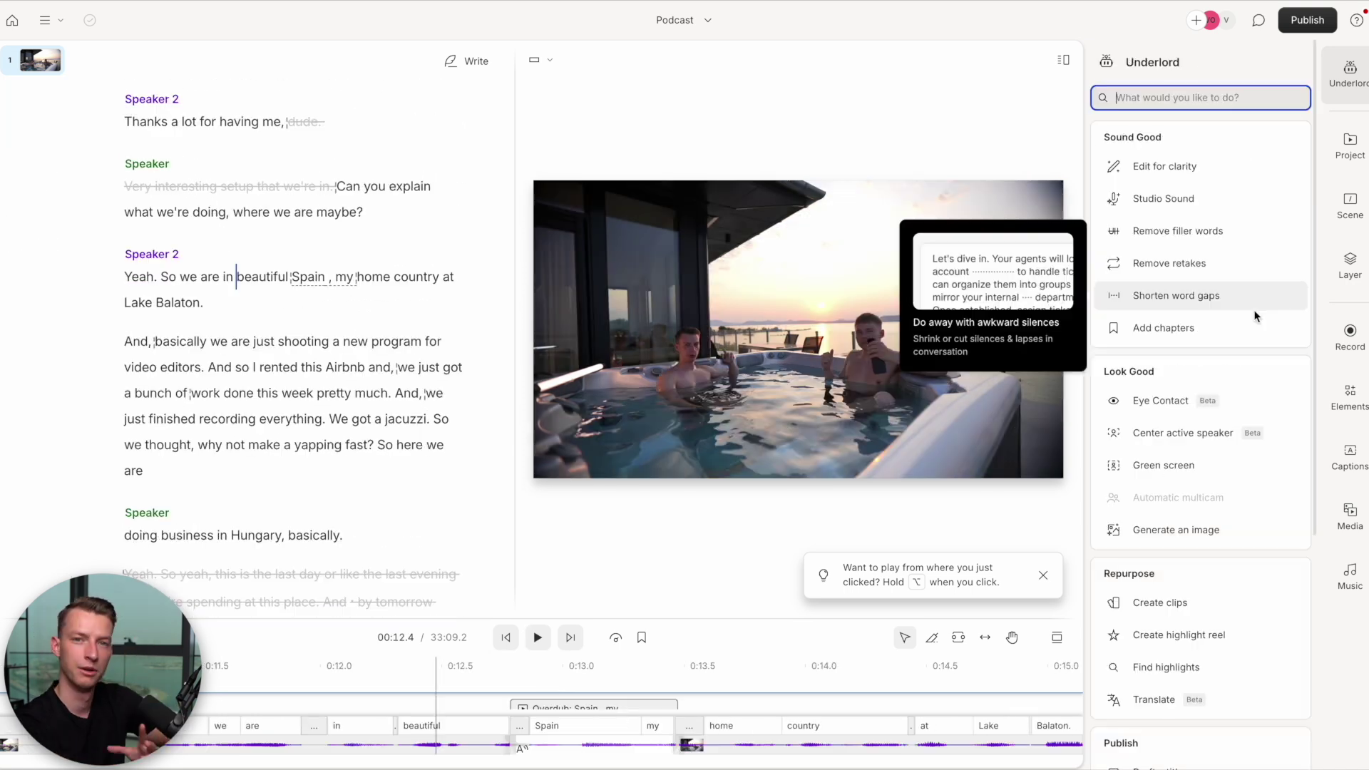
- Generate Podcast show notes from the Publish section of the Underlord panel
scroll(1239, 551, "down", 5)
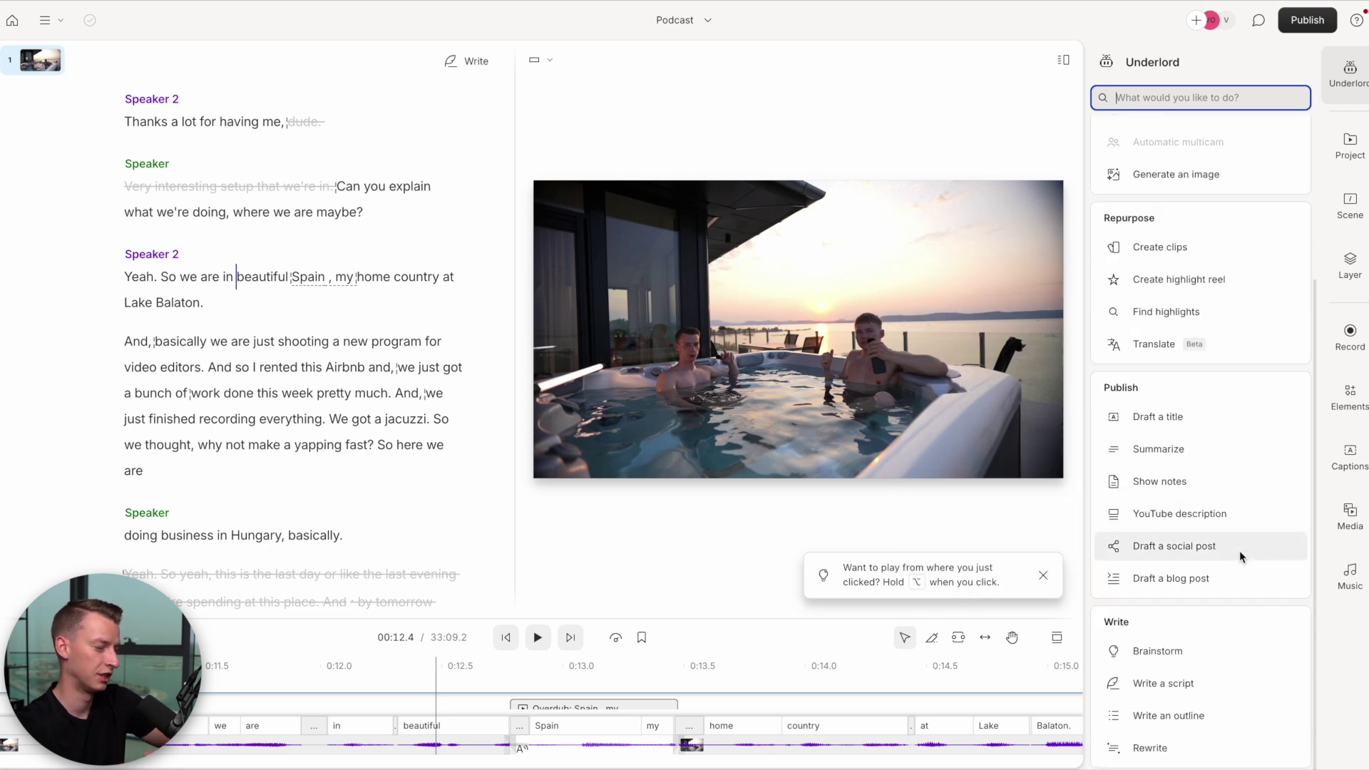
mouse_move(1216, 447)
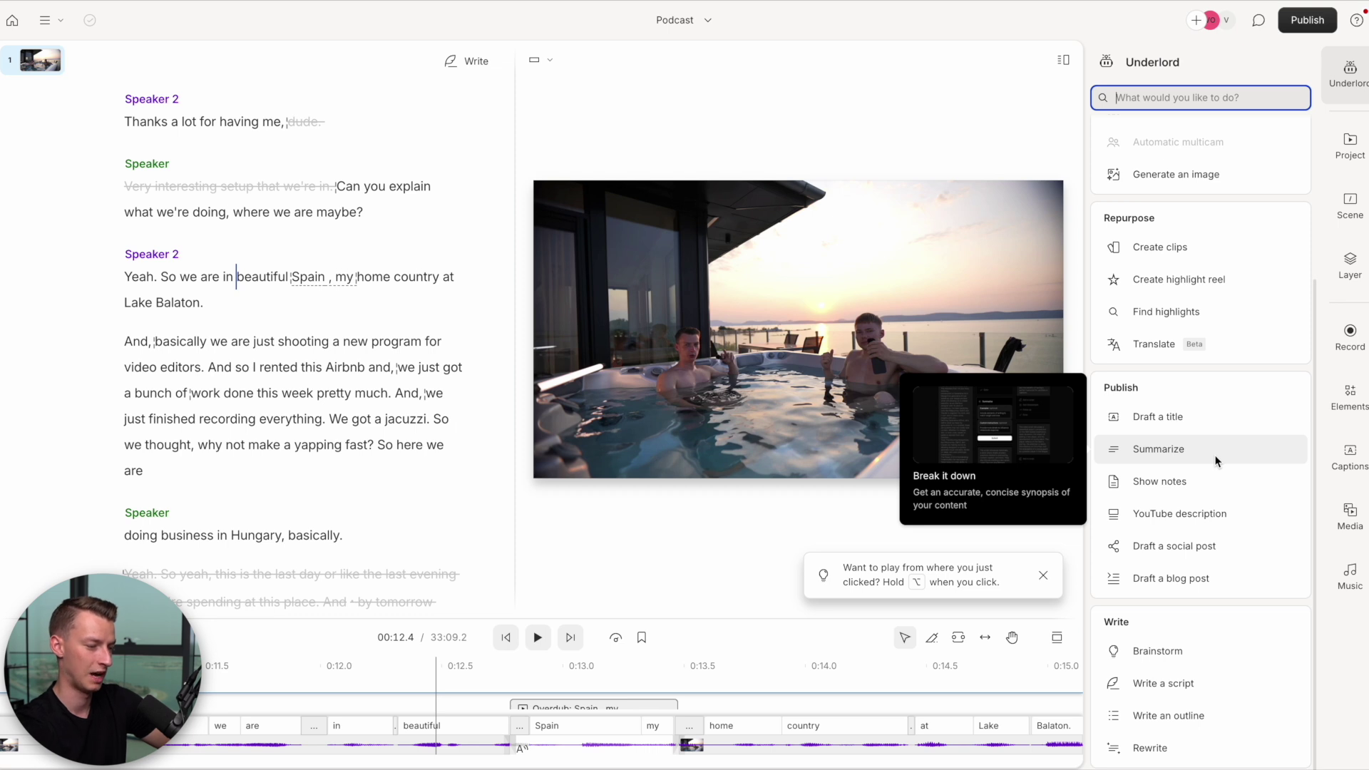
mouse_move(1190, 409)
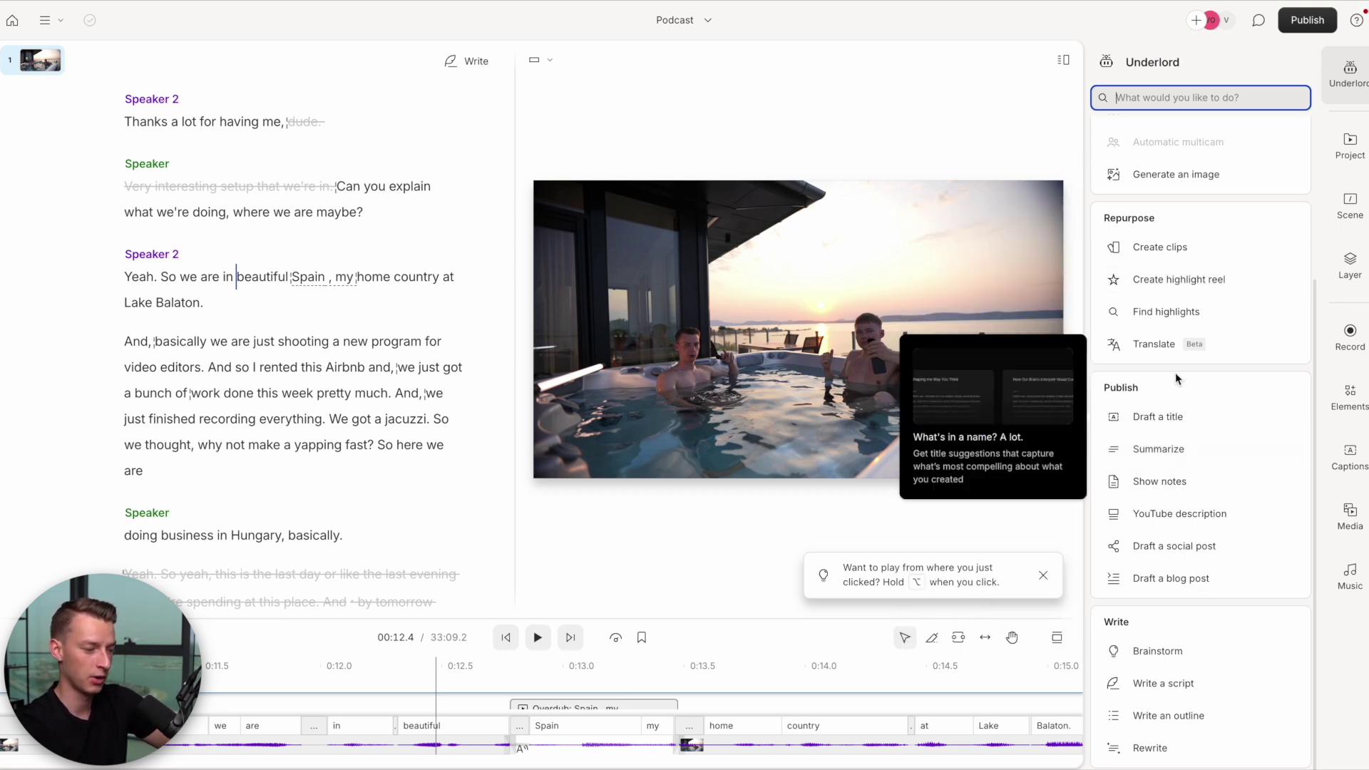
mouse_move(1242, 511)
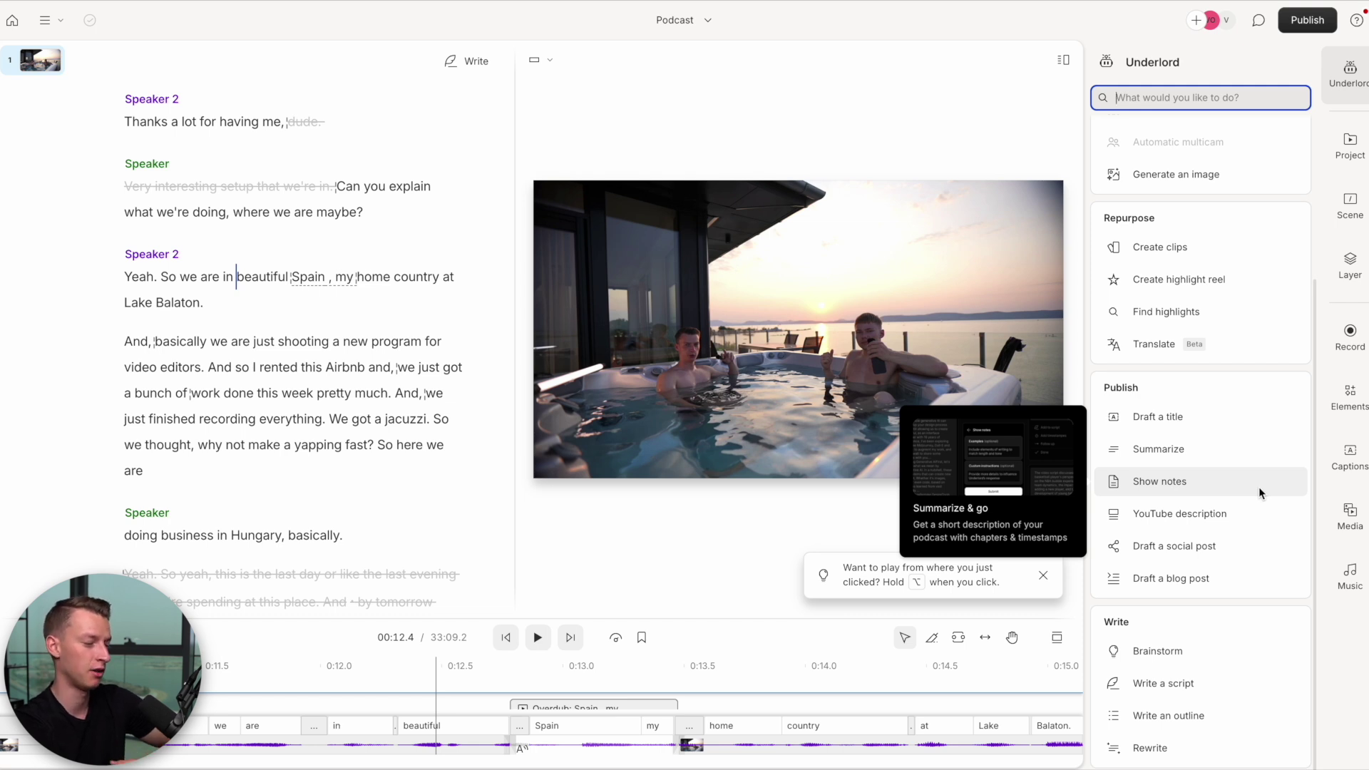
left_click(1218, 482)
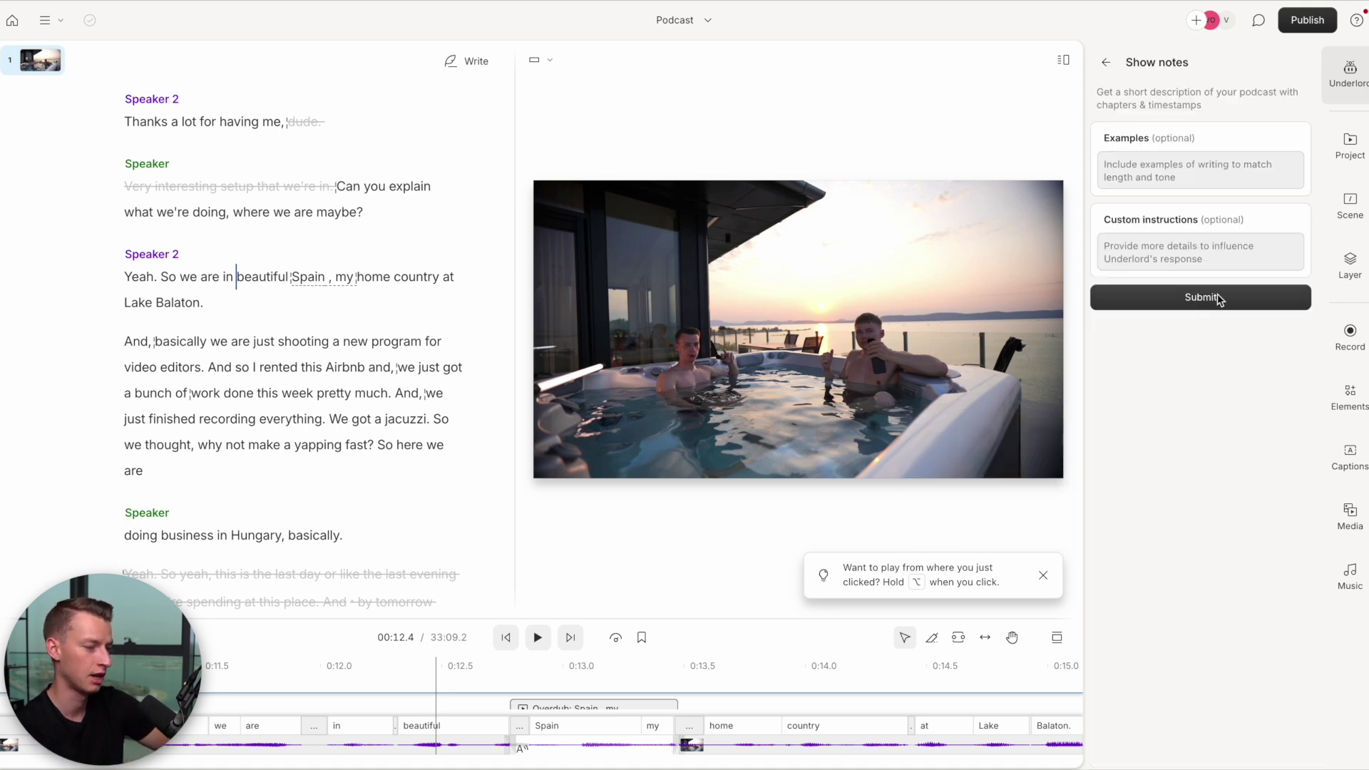
left_click(1273, 299)
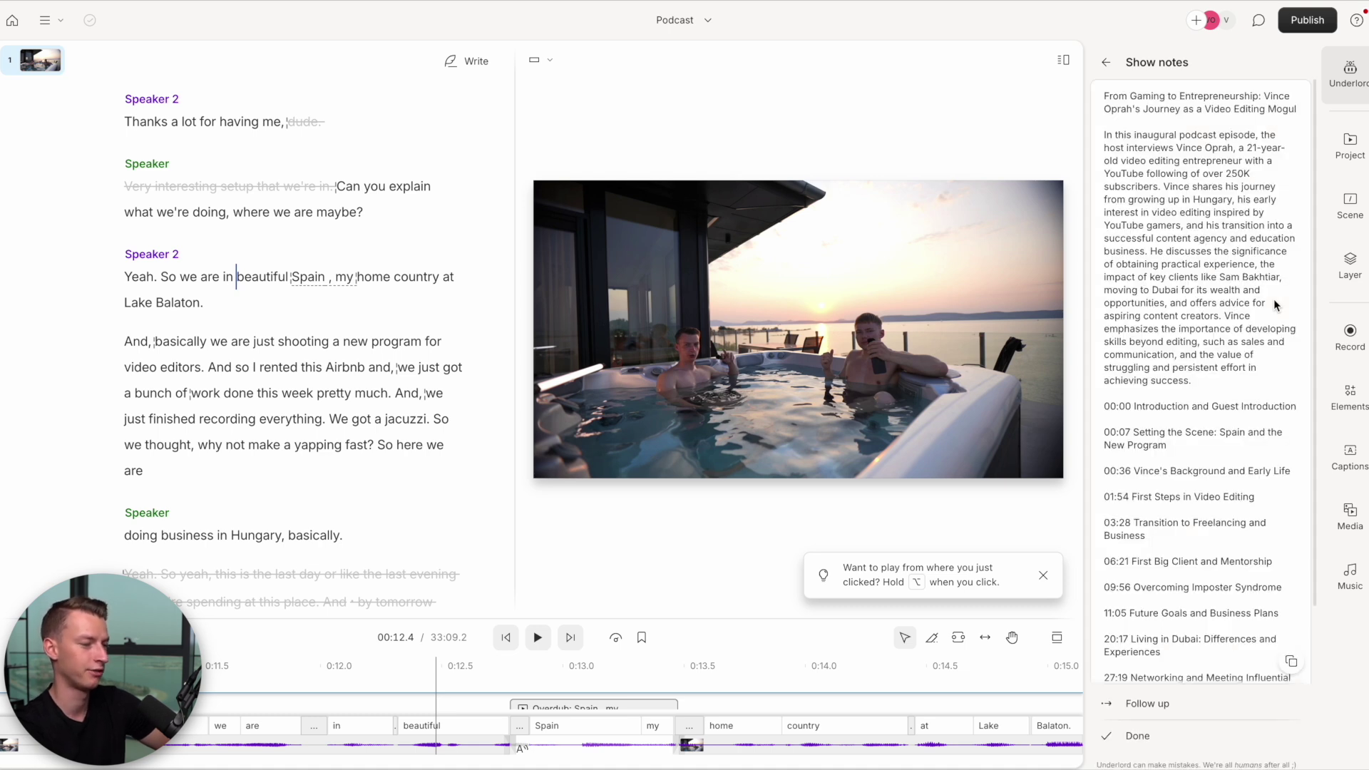
- Review the generated episode title, summary and opening chapter lines
scroll(1273, 298, "down", 2)
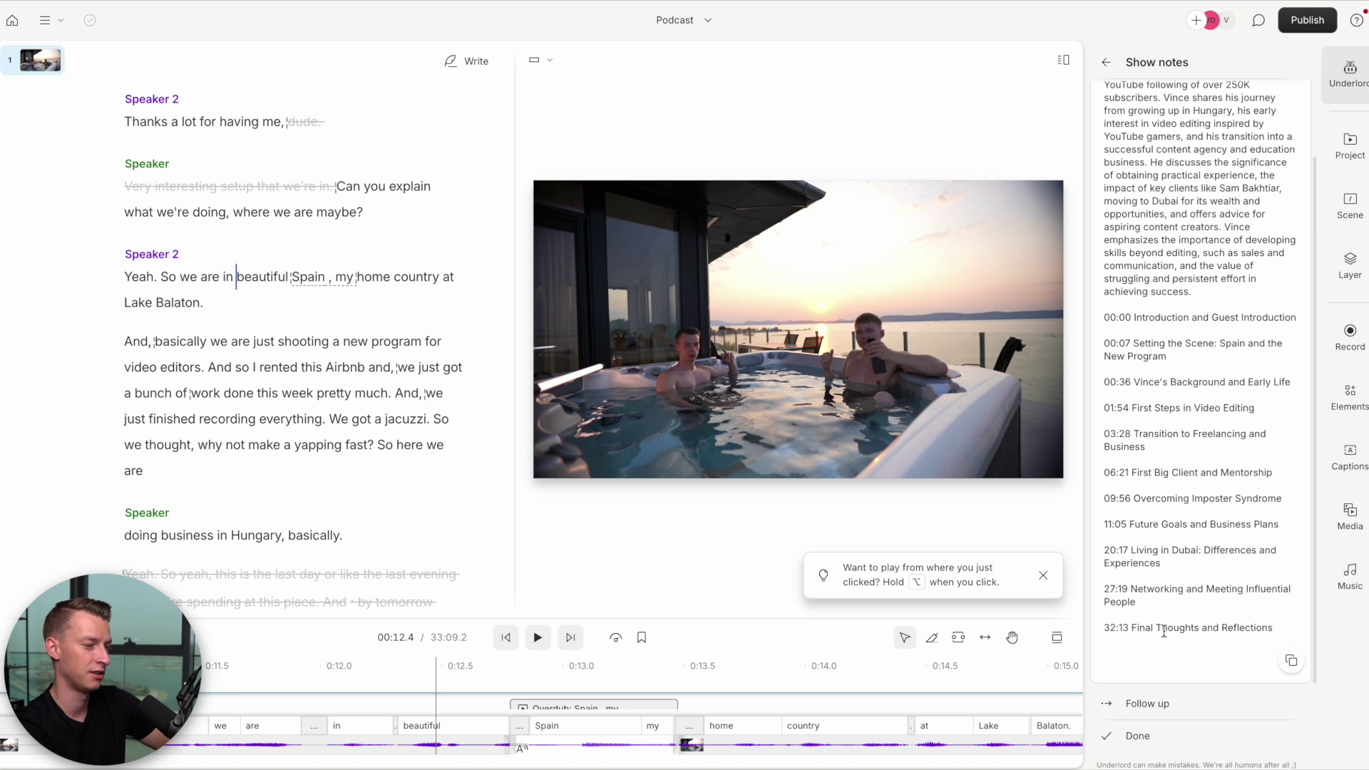
scroll(1163, 632, "up", 2)
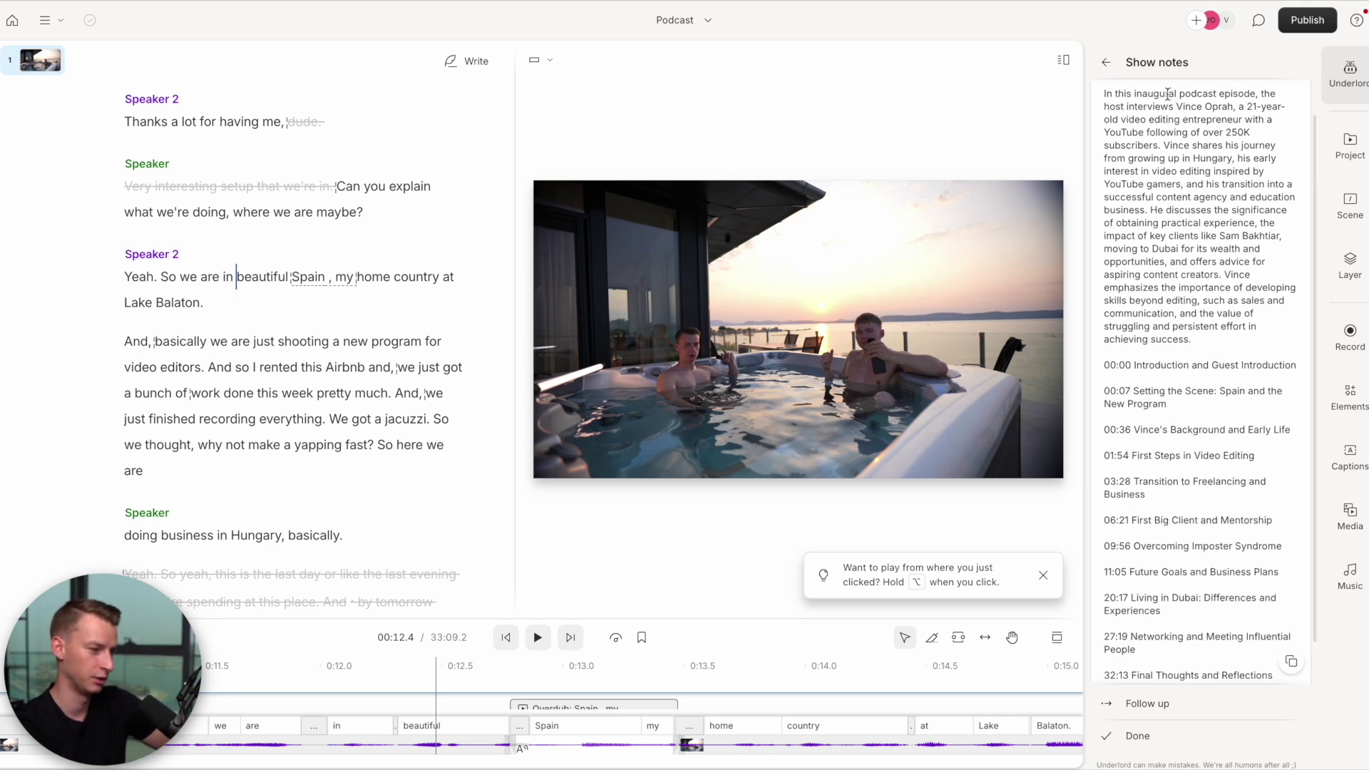
scroll(1119, 92, "up", 1)
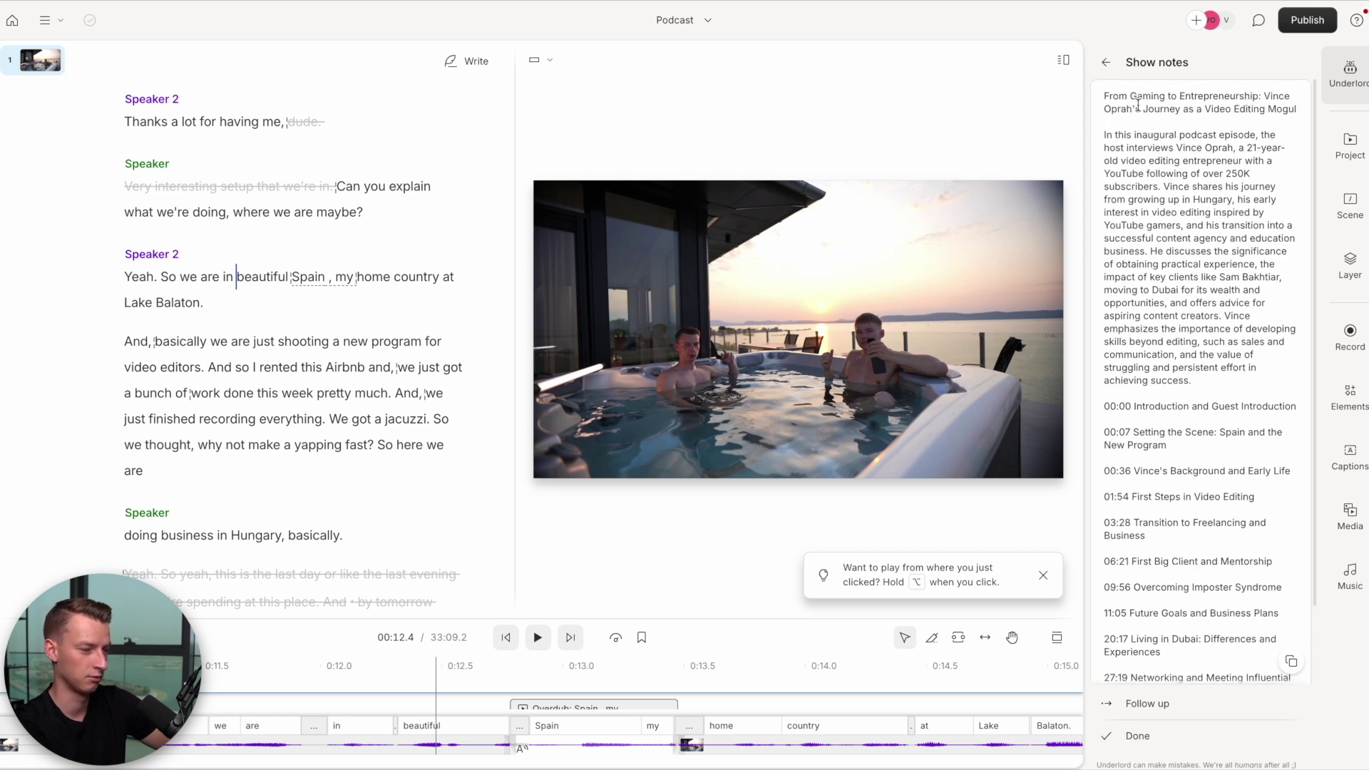
scroll(1209, 395, "down", 1)
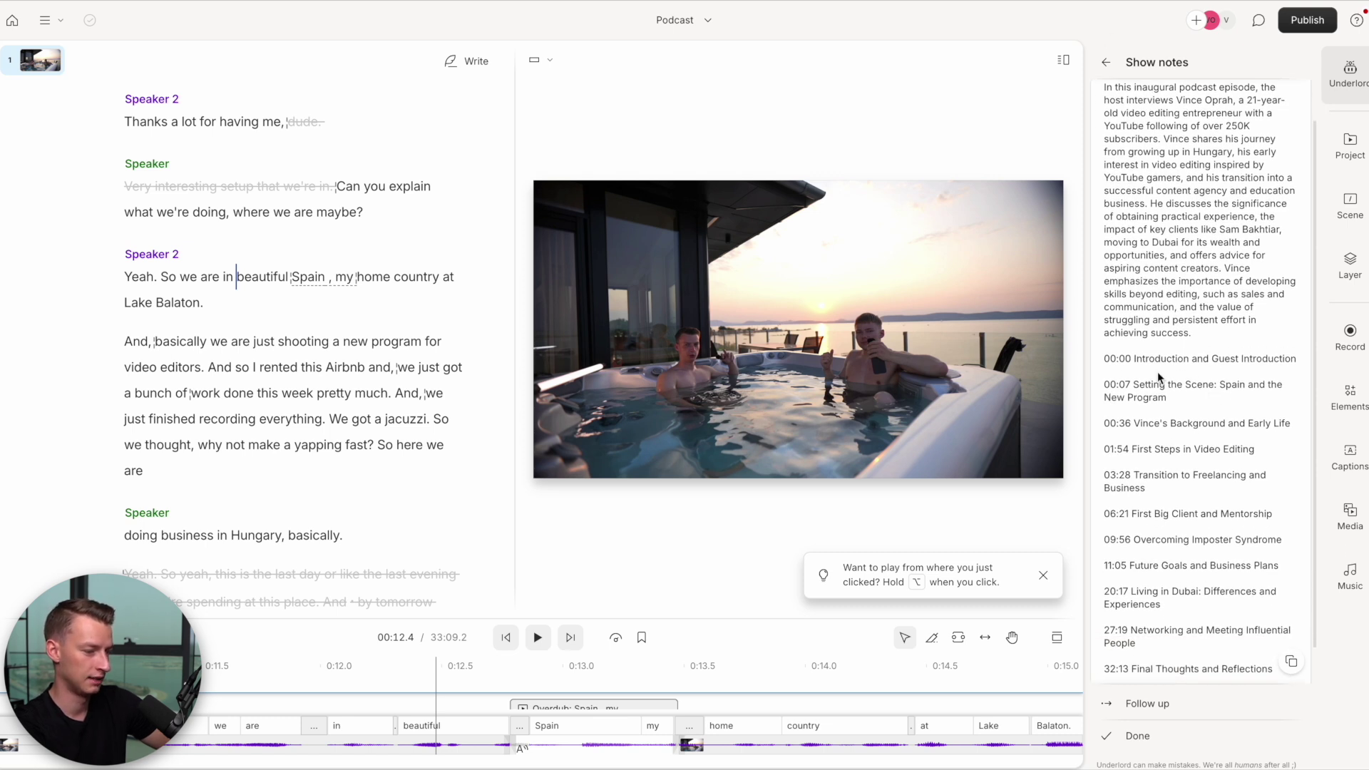
left_click_drag(1132, 356, 1274, 673)
left_click(1224, 414)
left_click_drag(1150, 350, 1210, 446)
left_click(1209, 412)
left_click(1224, 385)
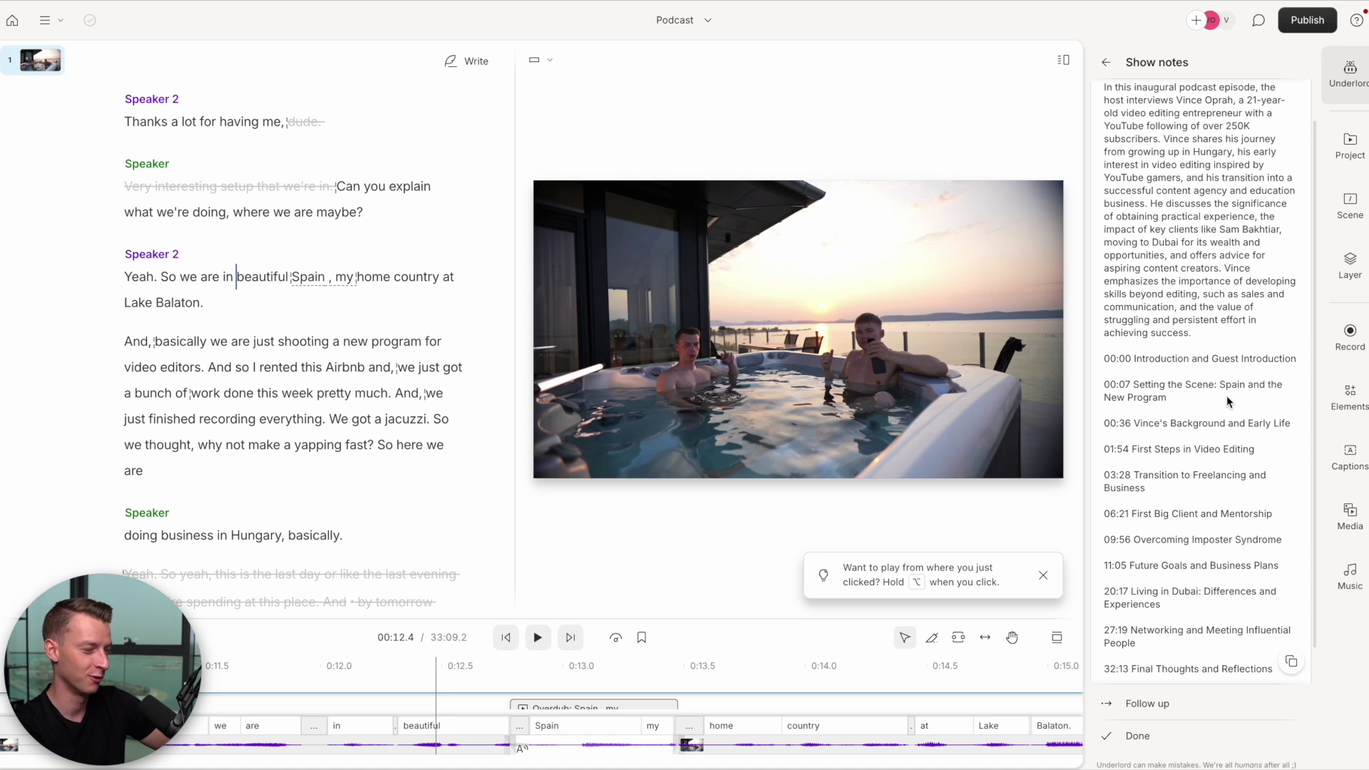
- Check the later chapters, such as First Big Client and Mentorship, through 32:13
scroll(1226, 395, "down", 2)
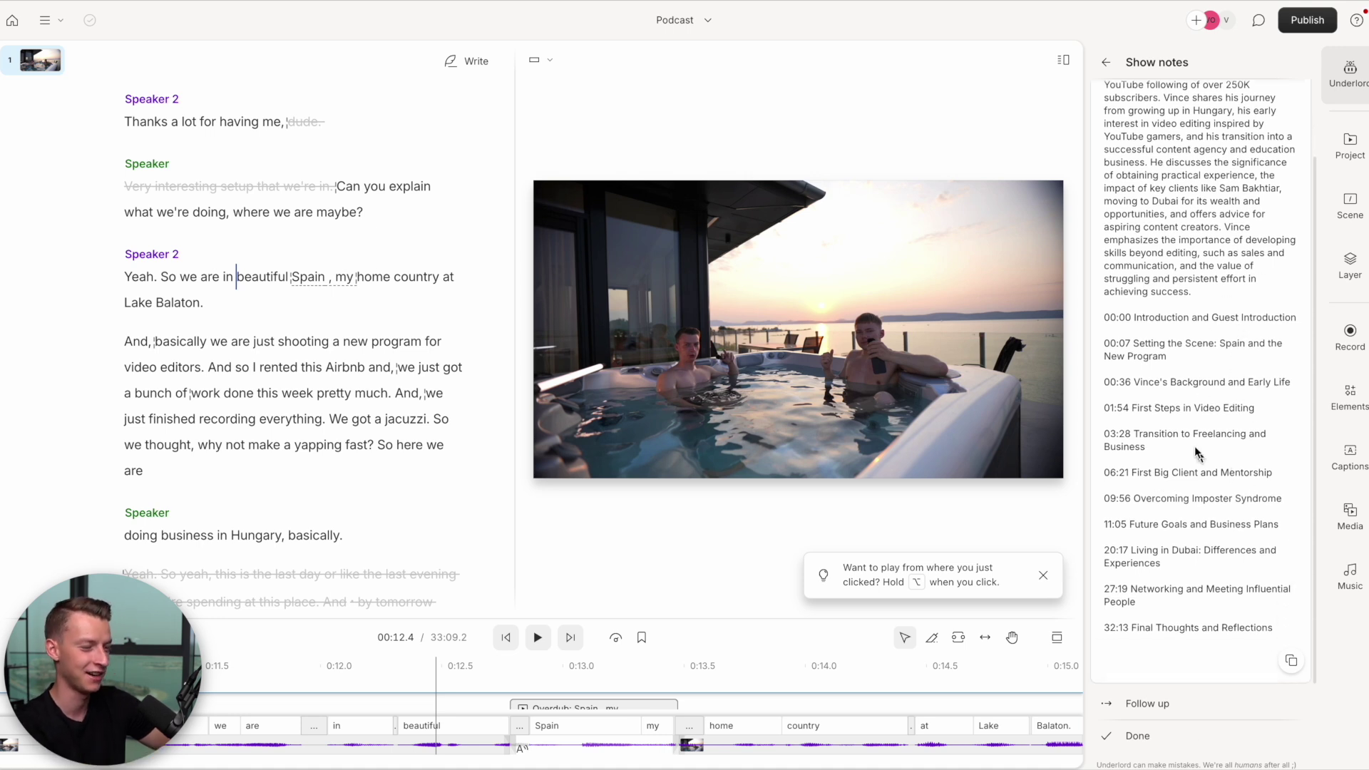
left_click_drag(1106, 377, 1277, 380)
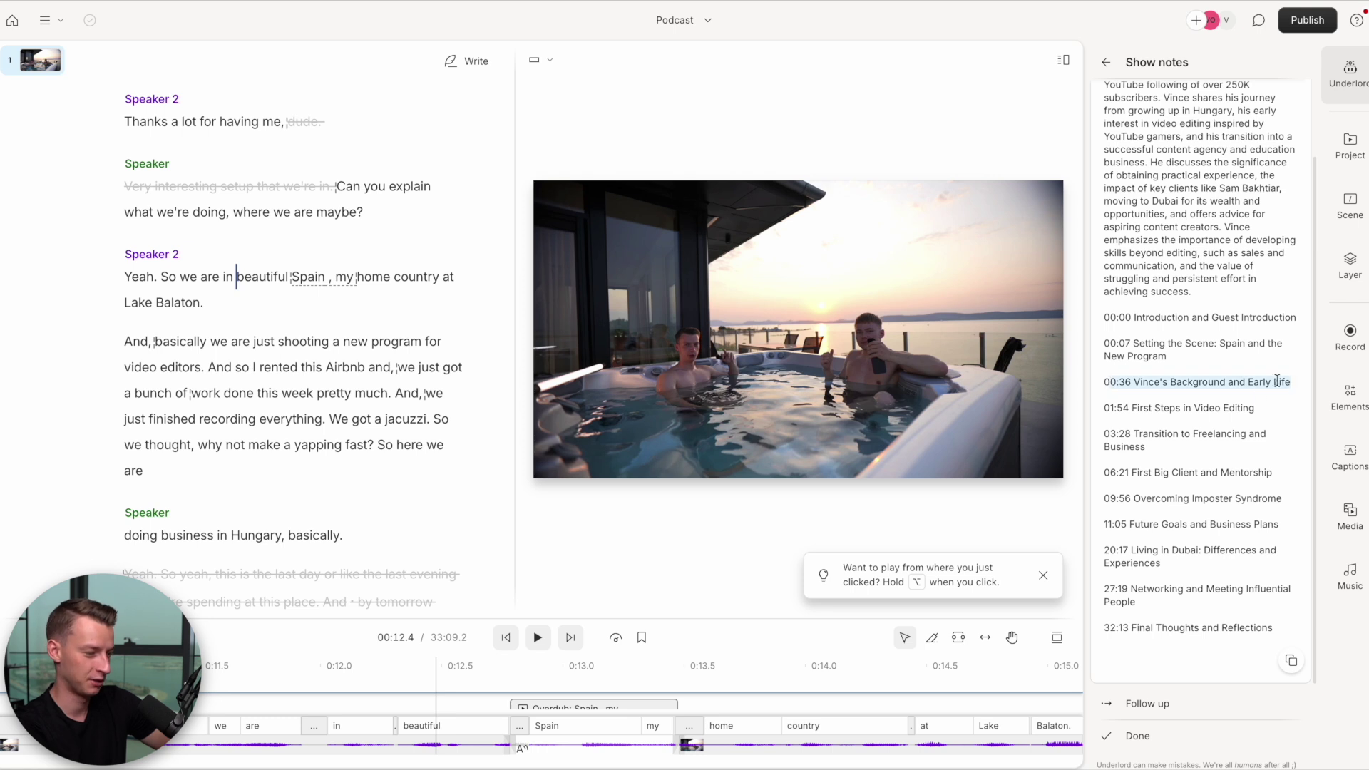
left_click(1141, 411)
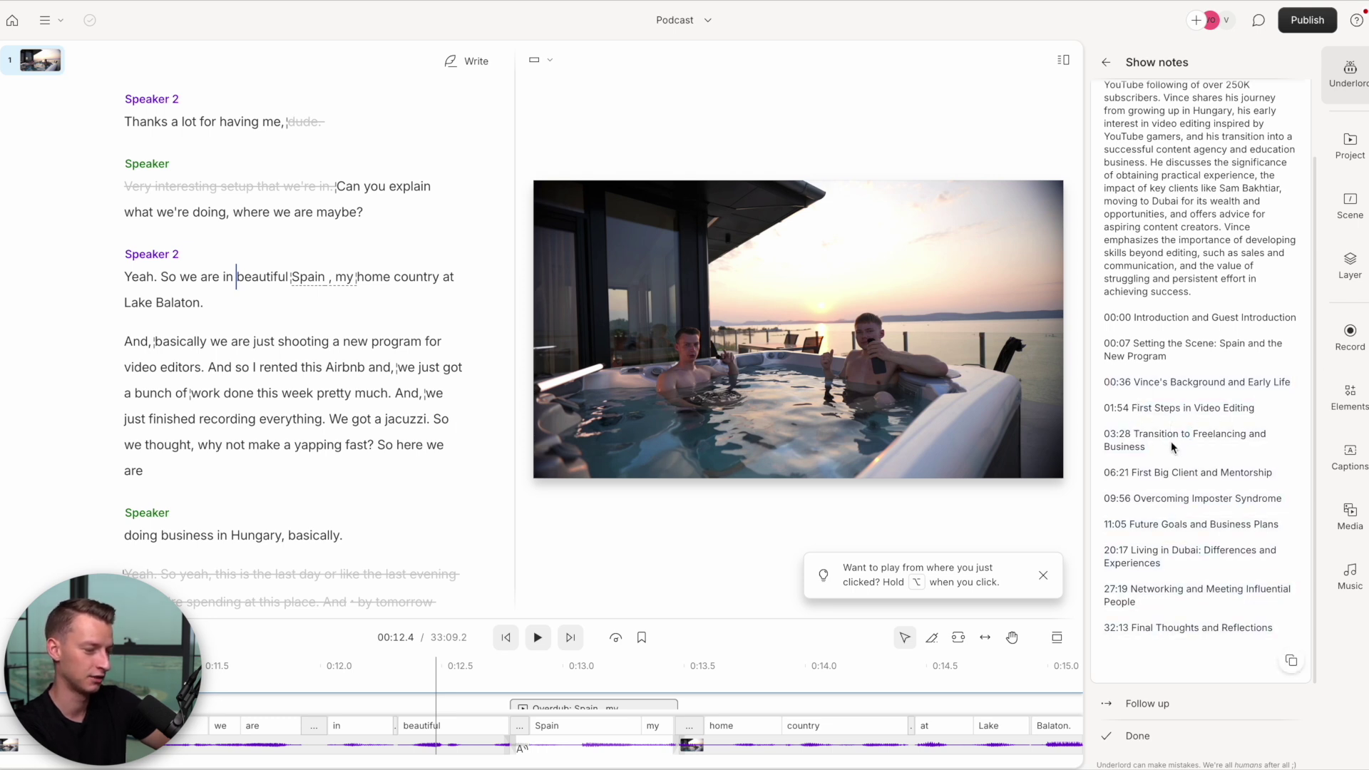
left_click_drag(1131, 472, 1273, 465)
left_click(1272, 467)
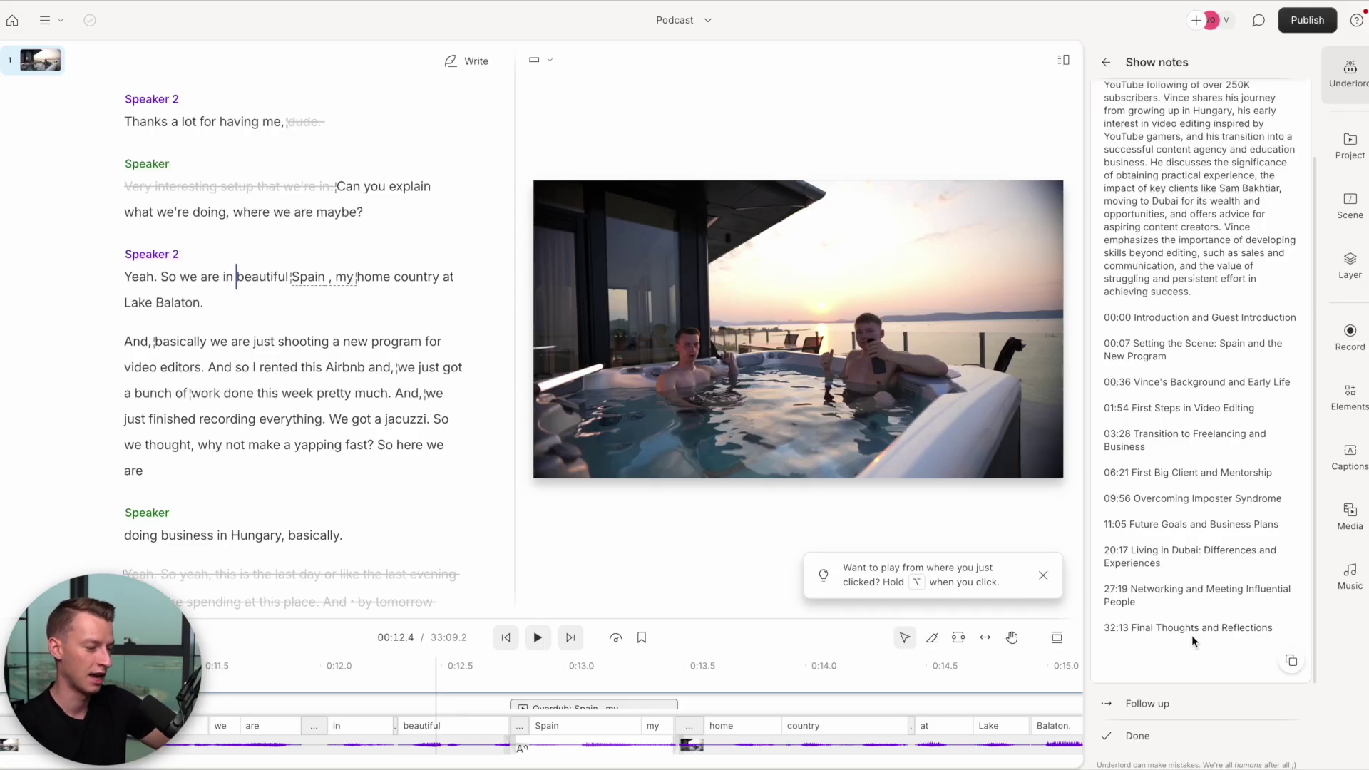
left_click_drag(1272, 628, 1184, 132)
left_click(1184, 285)
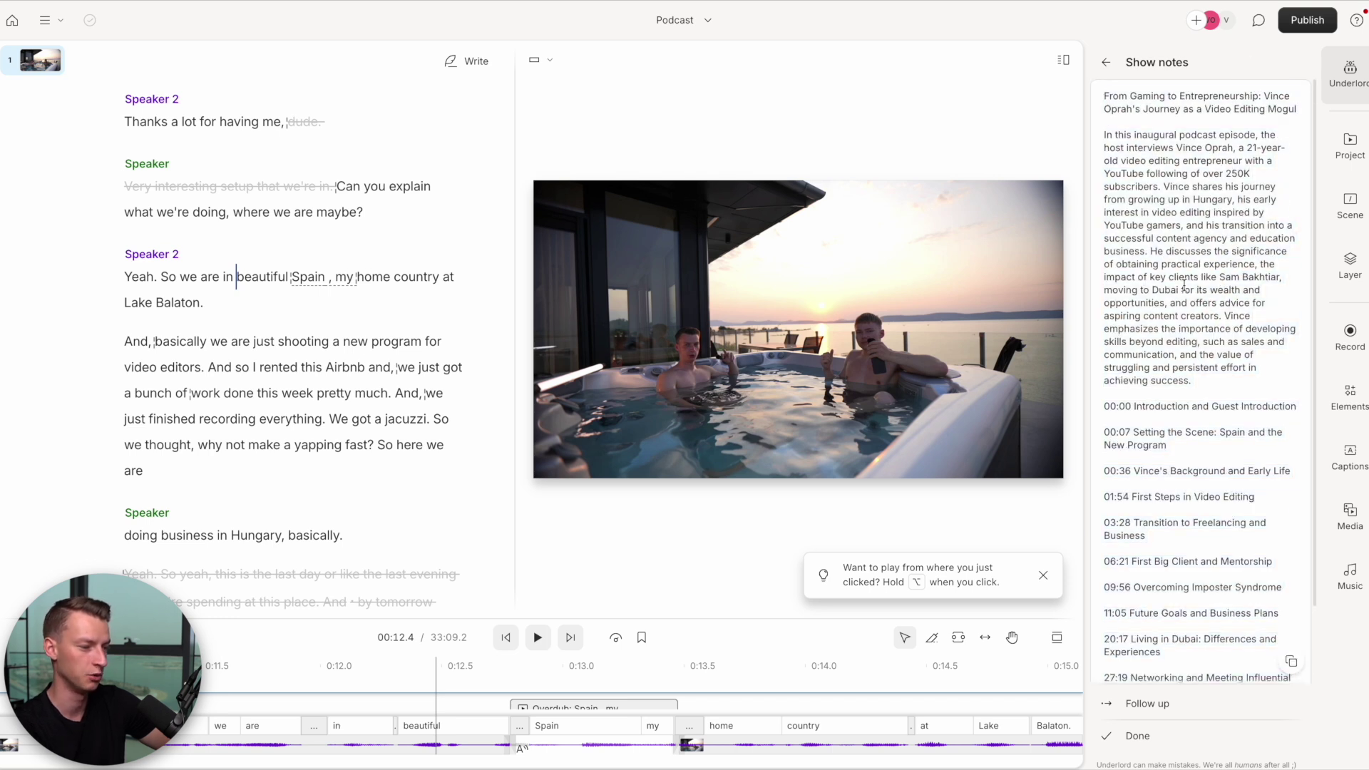
scroll(1184, 285, "down", 2)
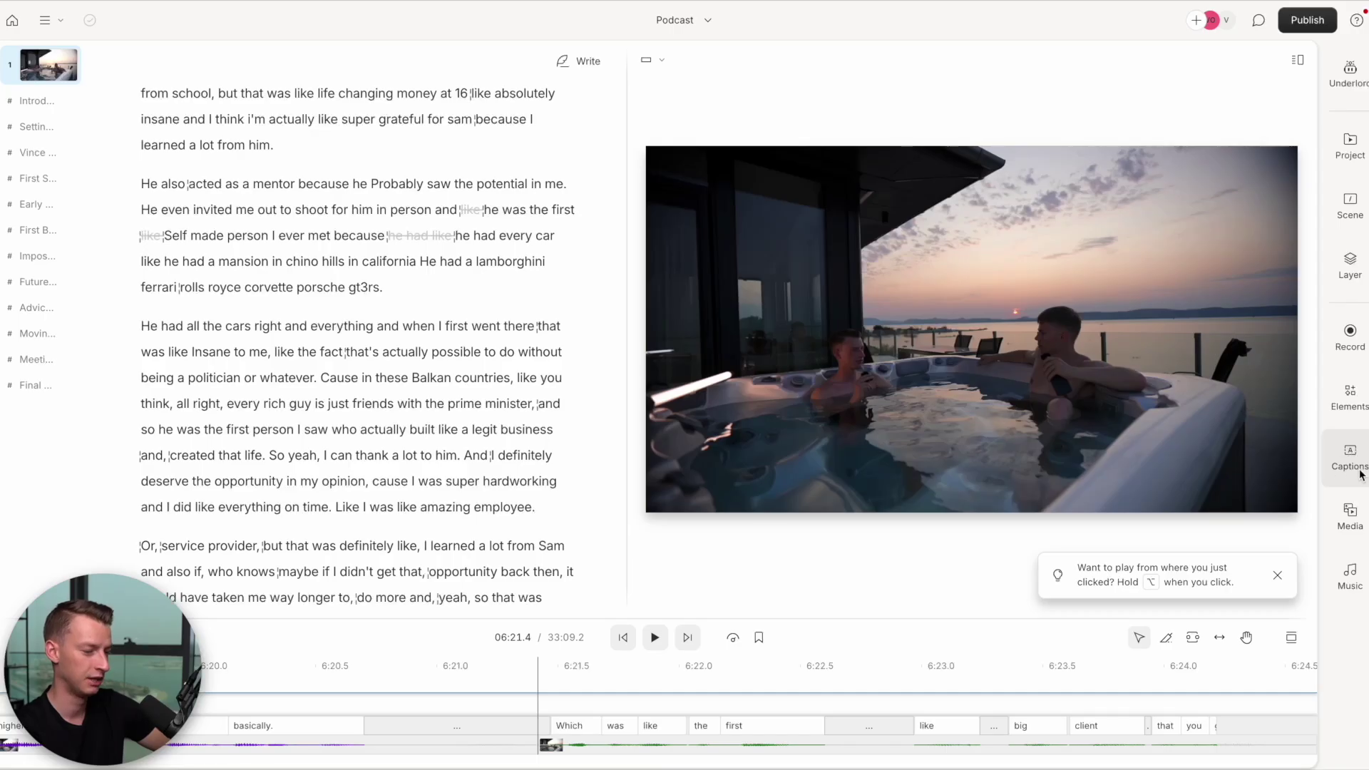
- Show the caption presets for all scenes, such as Typewriter, Karaoke classic and Bold Italic: Green
left_click(1352, 460)
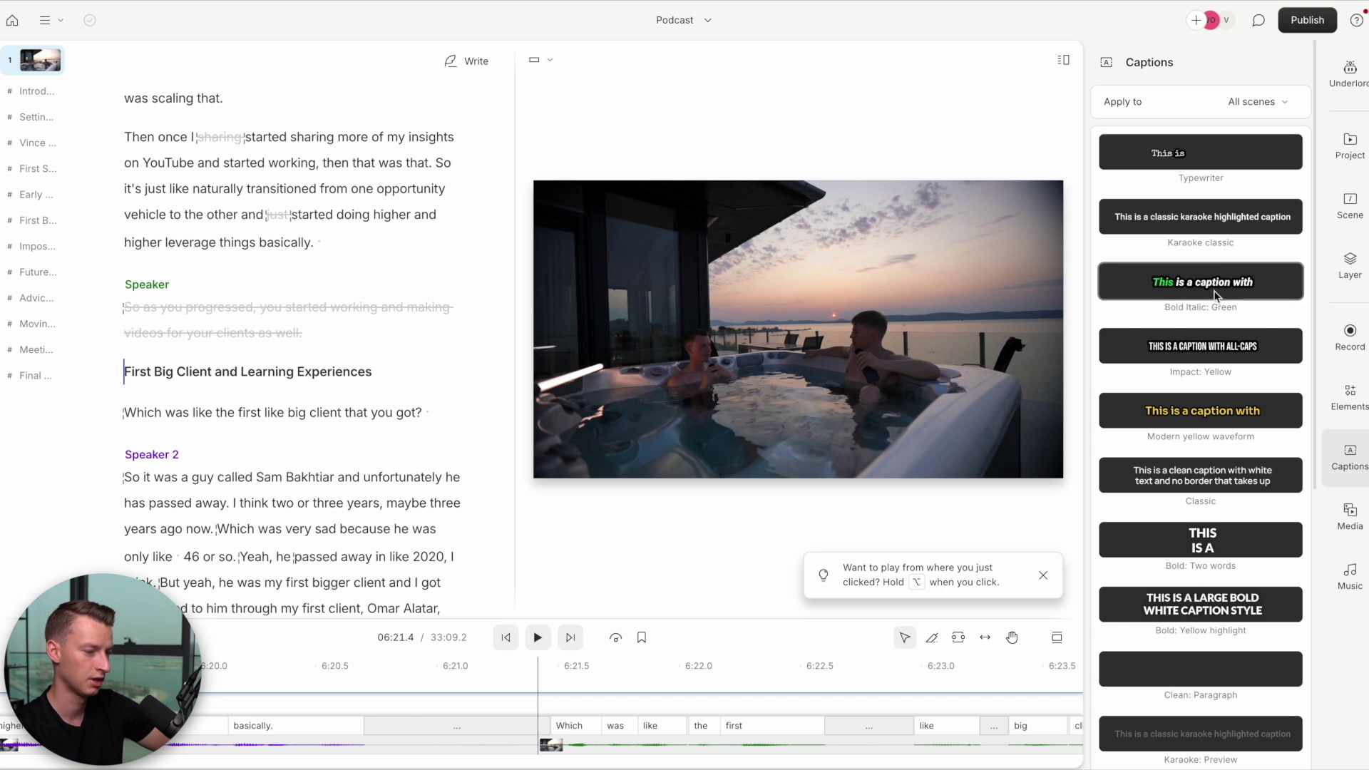
- Apply the Classic caption style to all scenes
scroll(1222, 395, "down", 5)
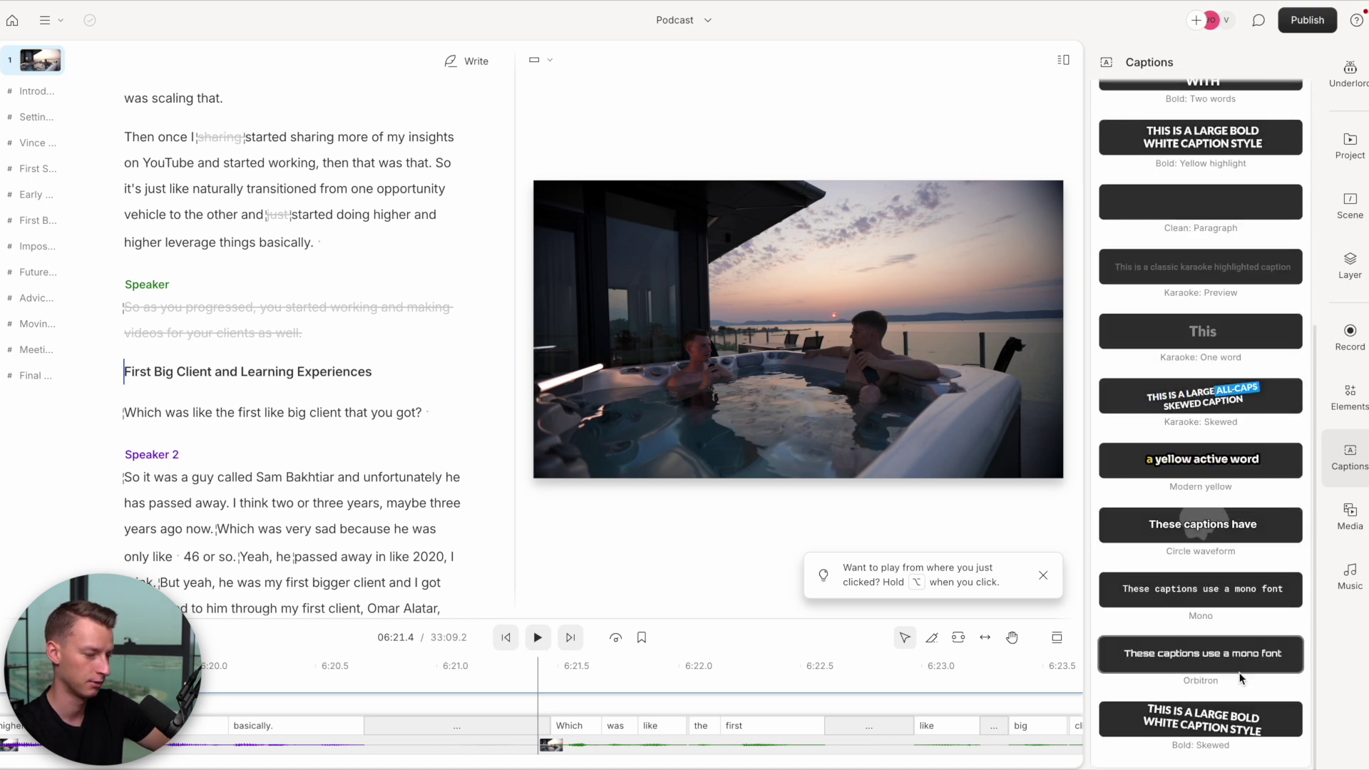
scroll(1224, 480, "up", 5)
left_click(1225, 480)
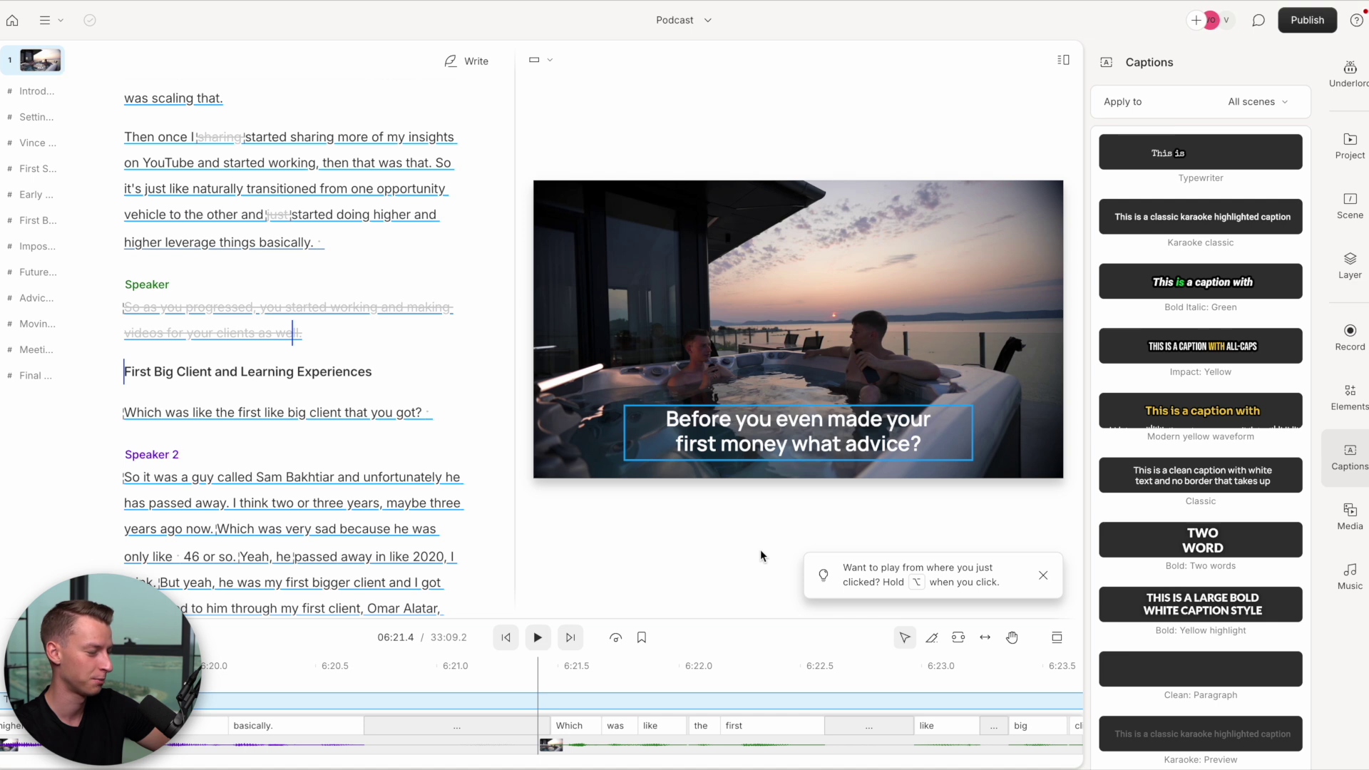
- Set the caption text to font size 30 and Bold weight
left_click(883, 670)
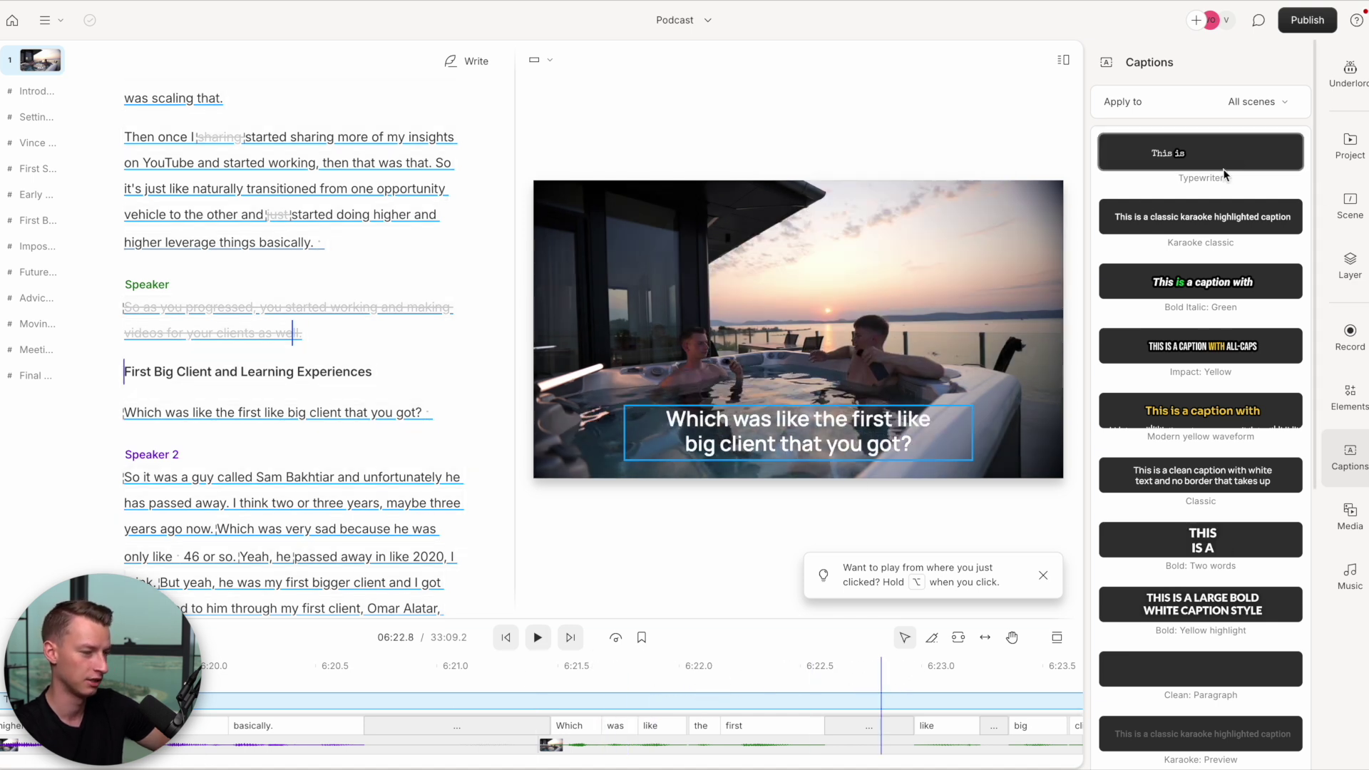
left_click(866, 426)
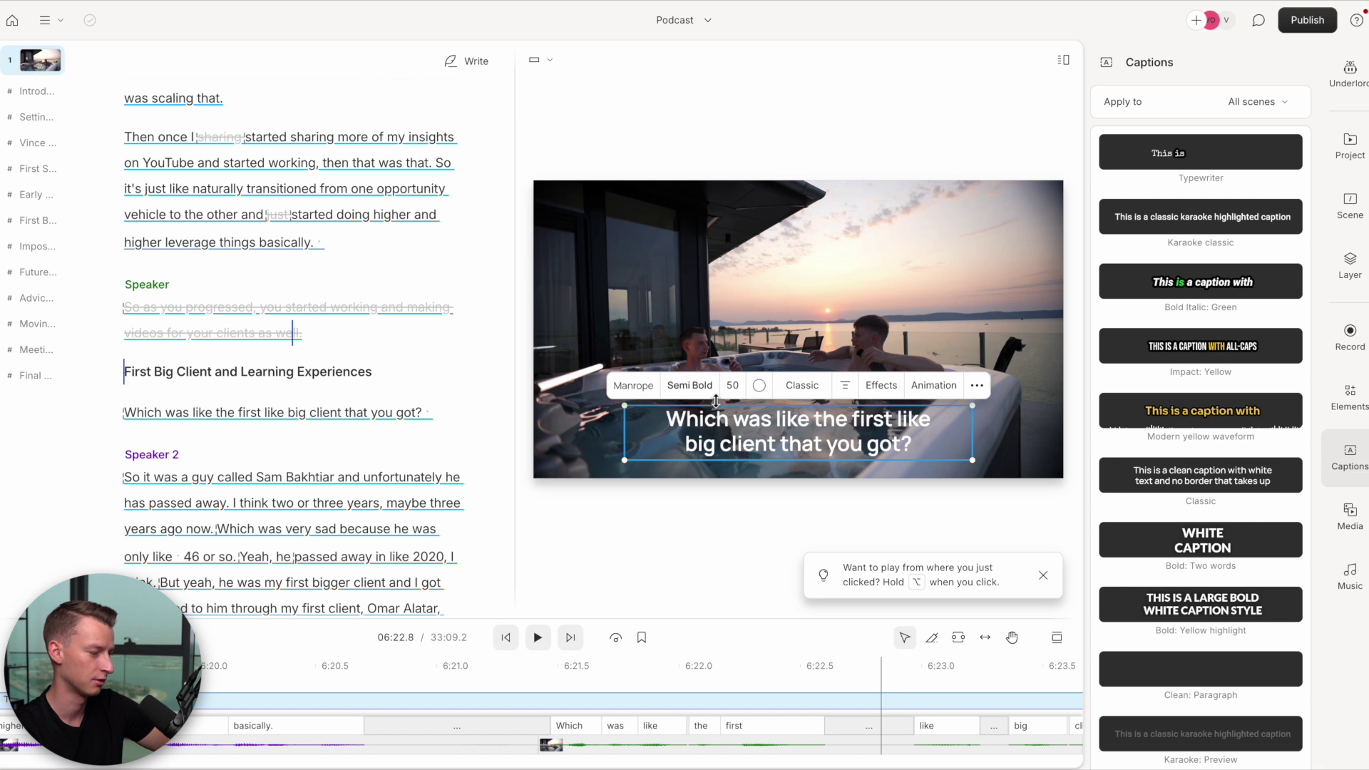
left_click(733, 385)
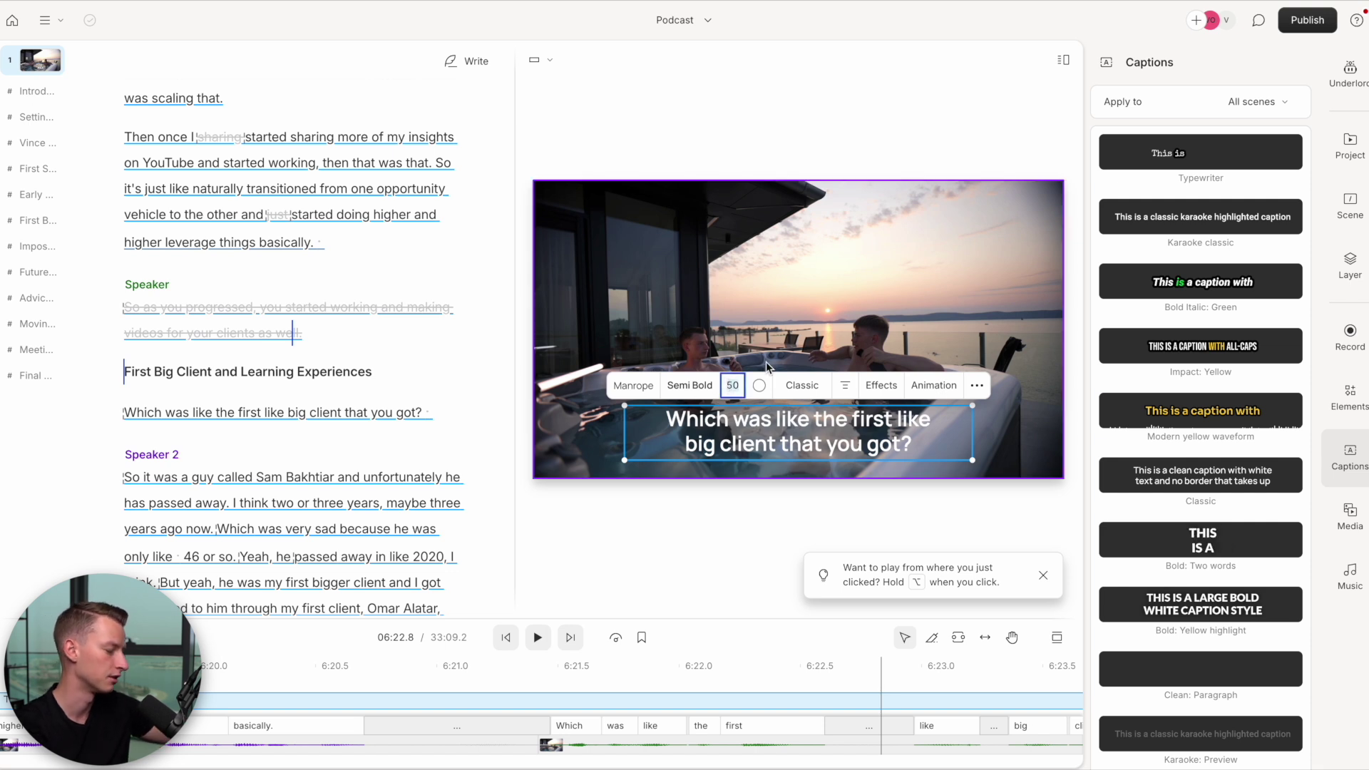
type("30")
key("Return")
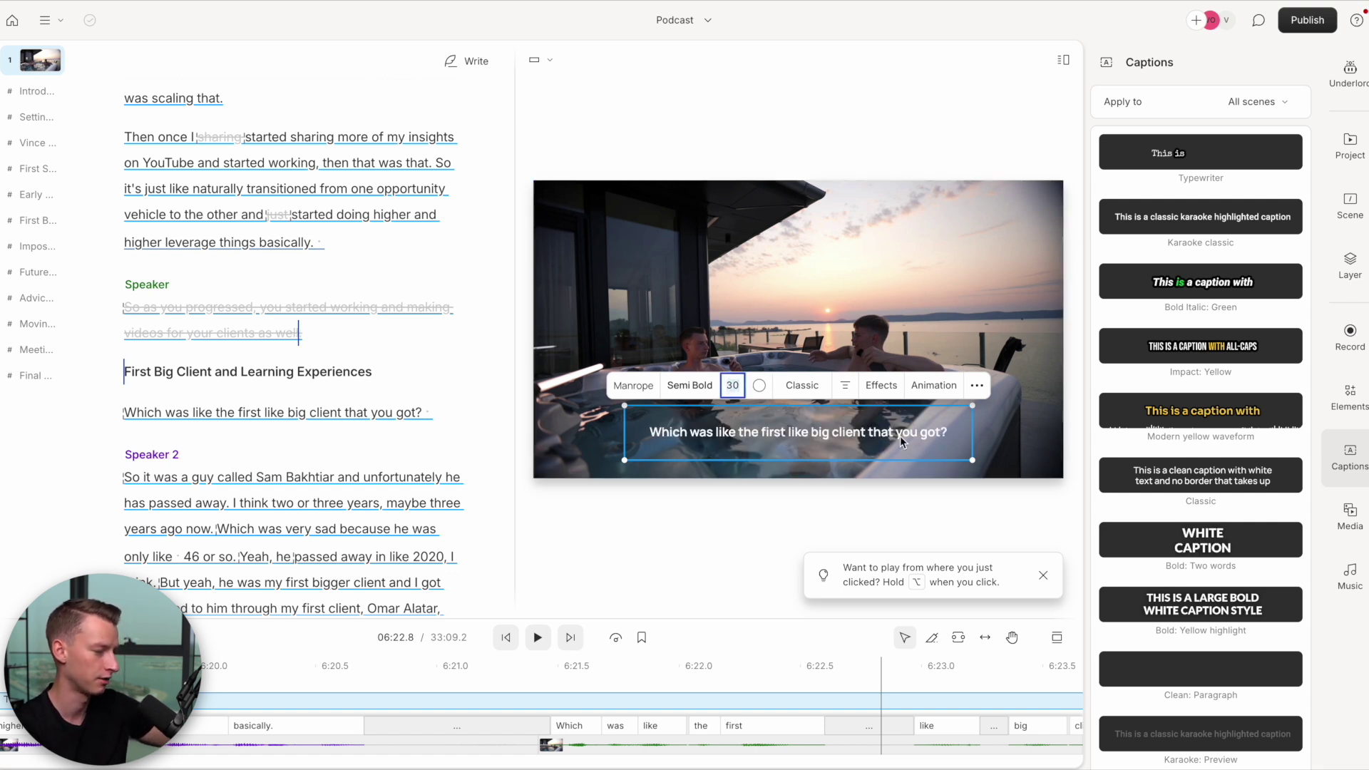
left_click(698, 391)
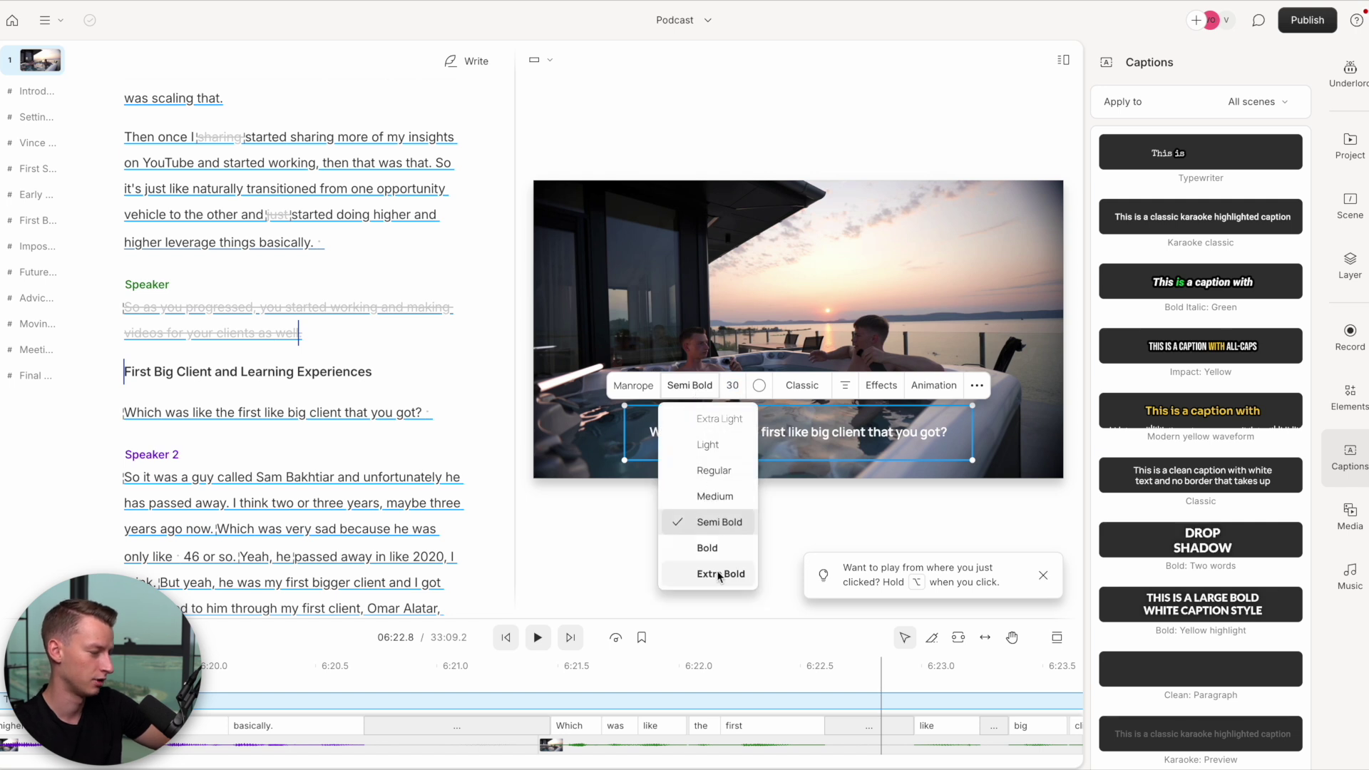
left_click(706, 548)
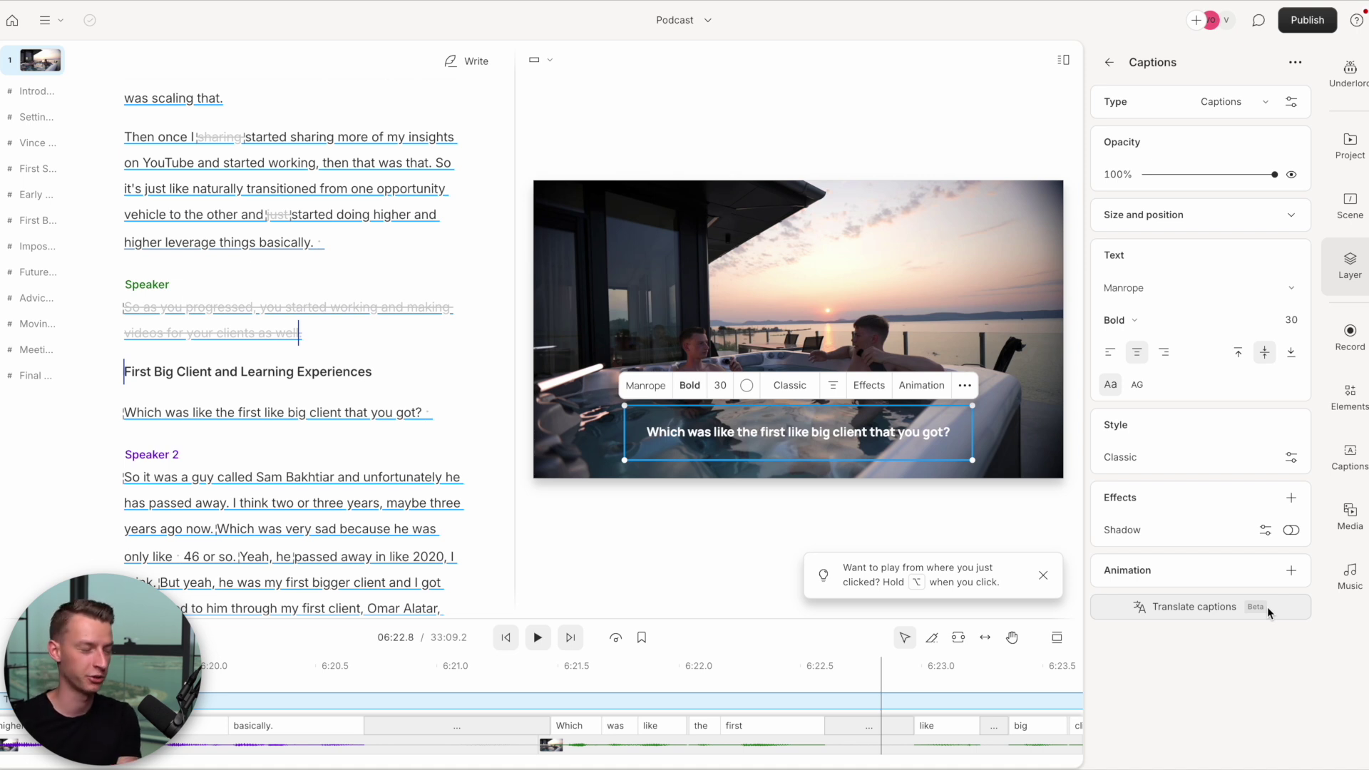
- Submit a Spanish translation of the Podcast transcript and captions
left_click(1188, 606)
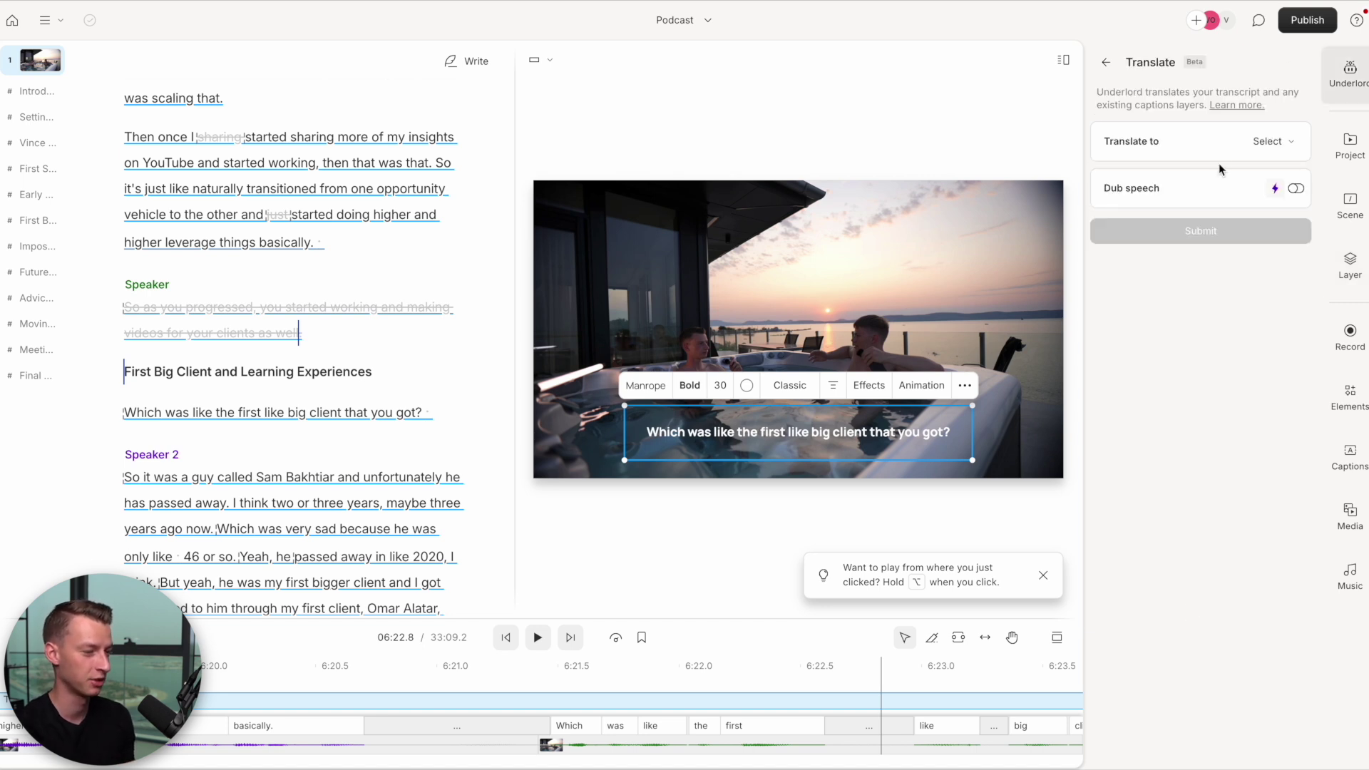
left_click(1274, 141)
scroll(1319, 615, "down", 1)
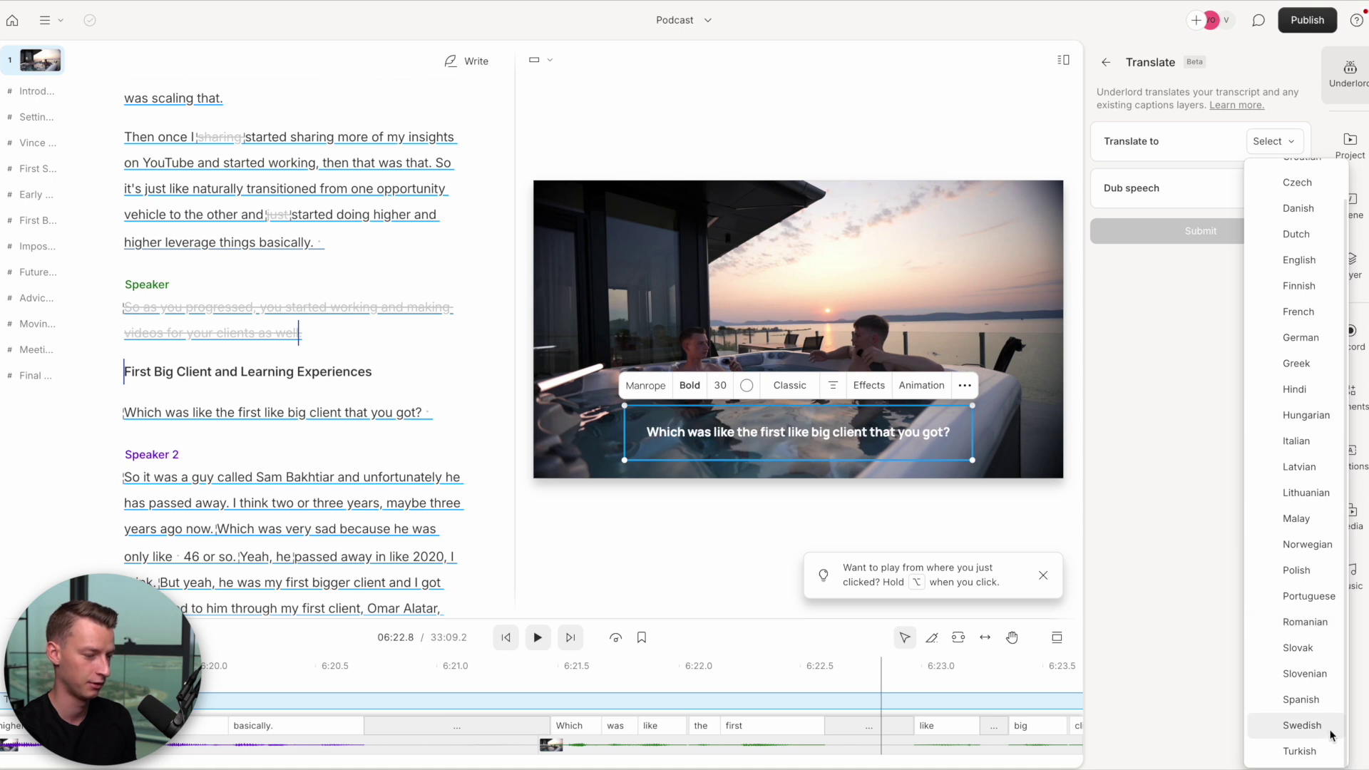
left_click(1315, 700)
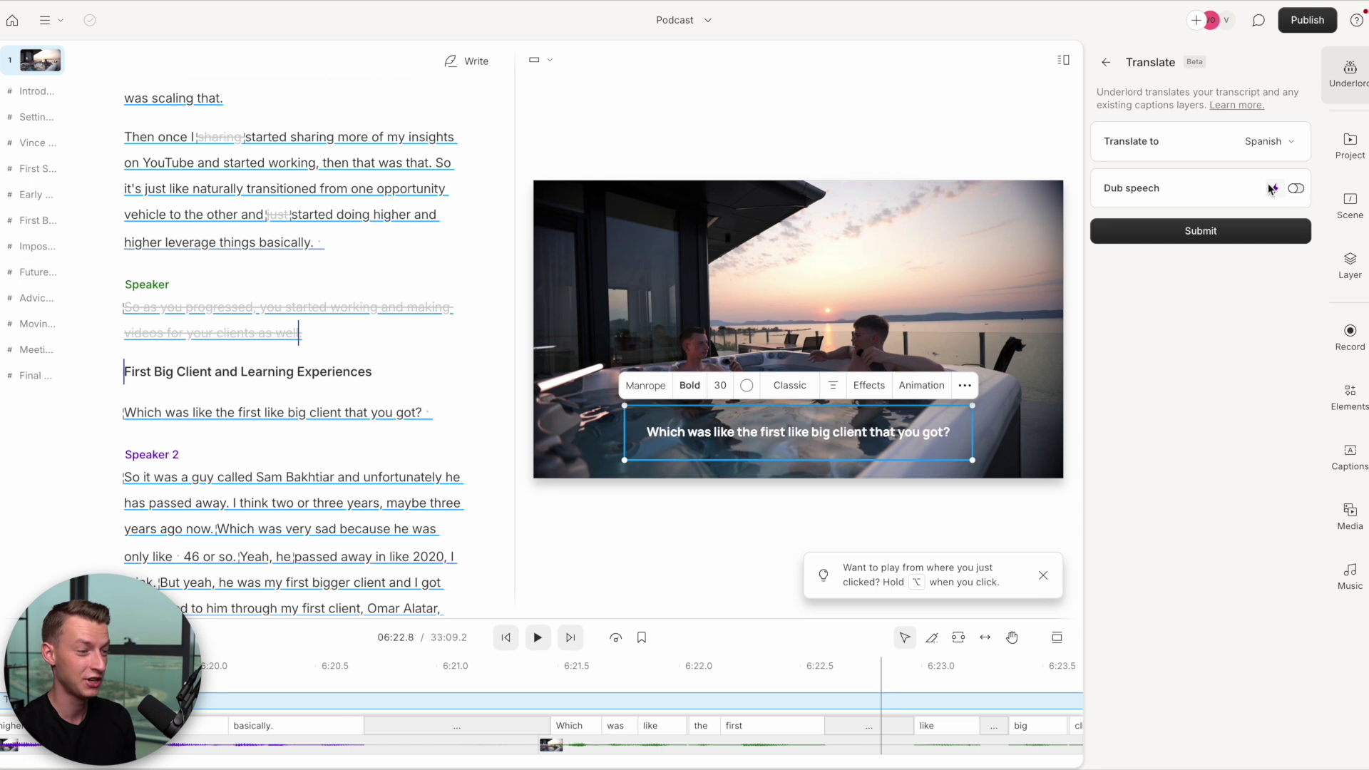
mouse_move(1280, 192)
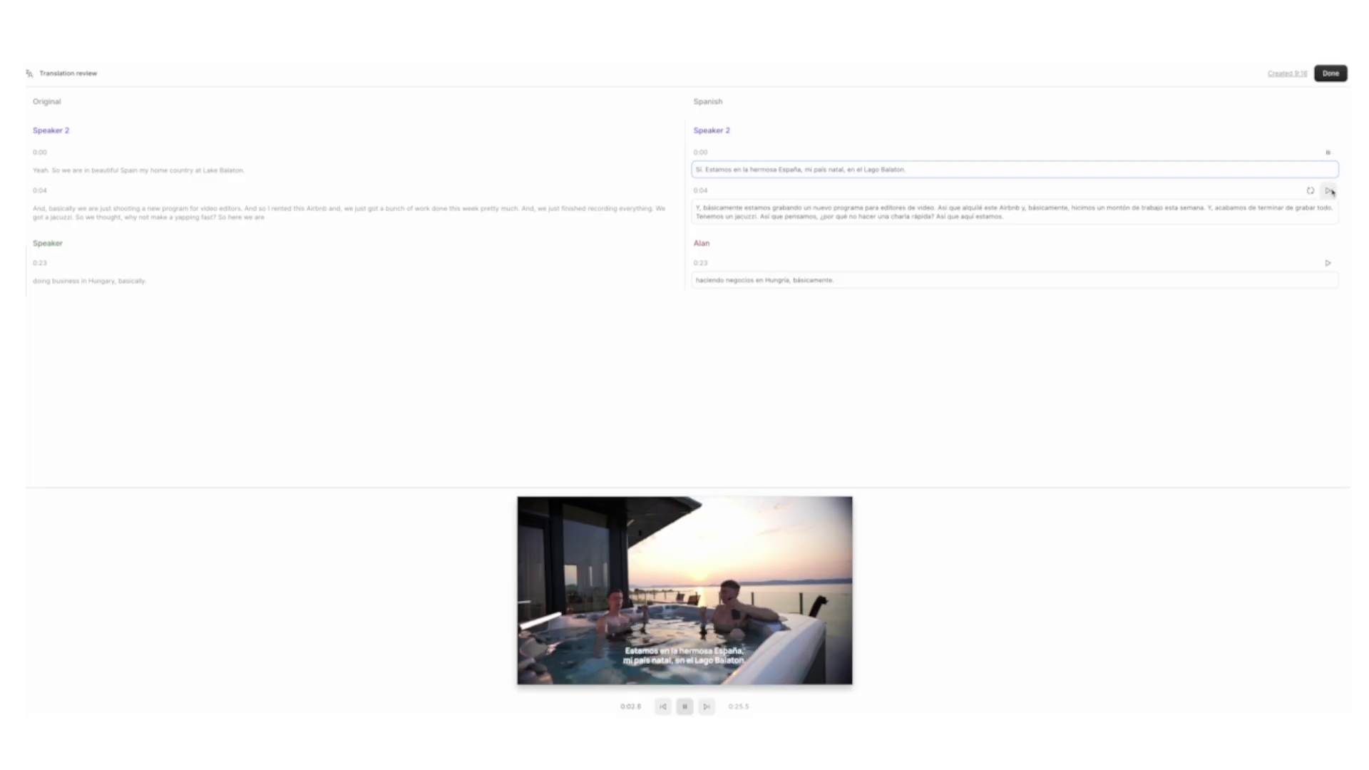
left_click(1329, 191)
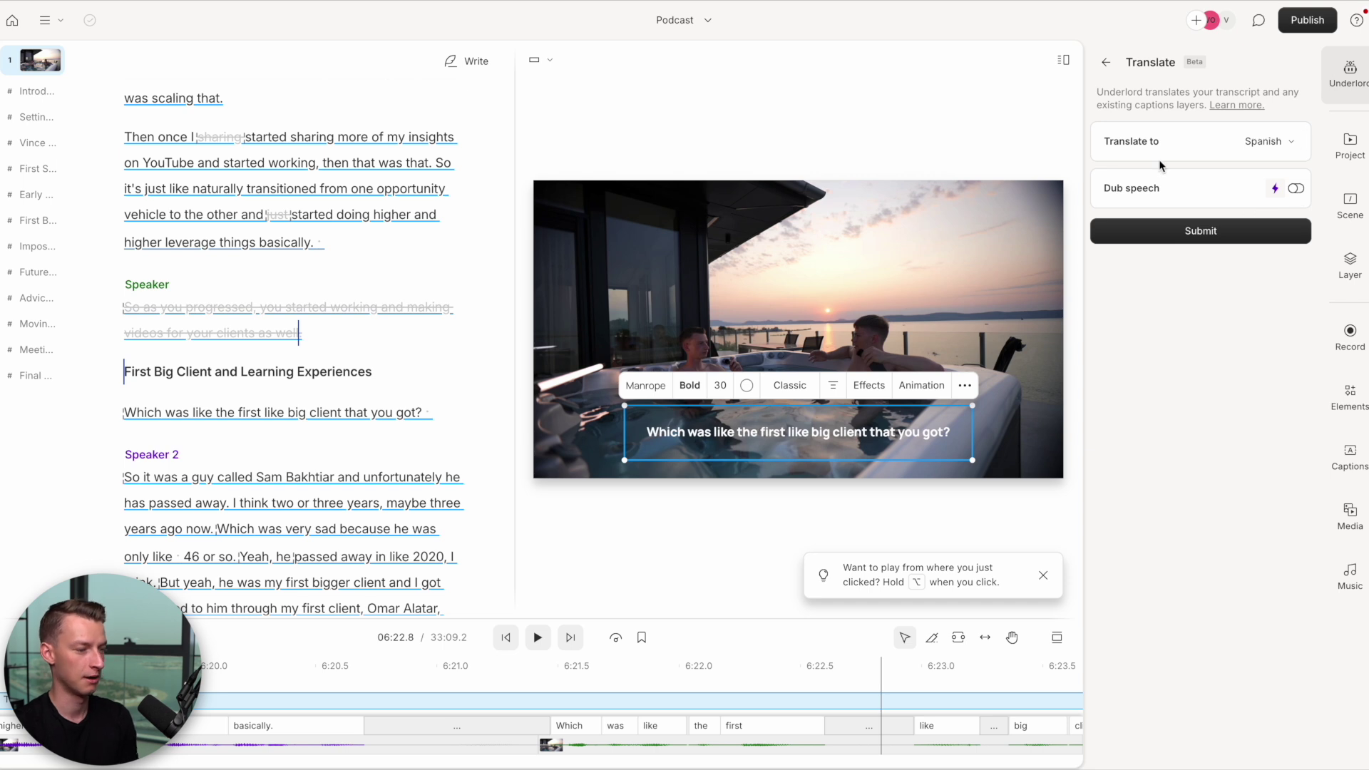
left_click(1205, 233)
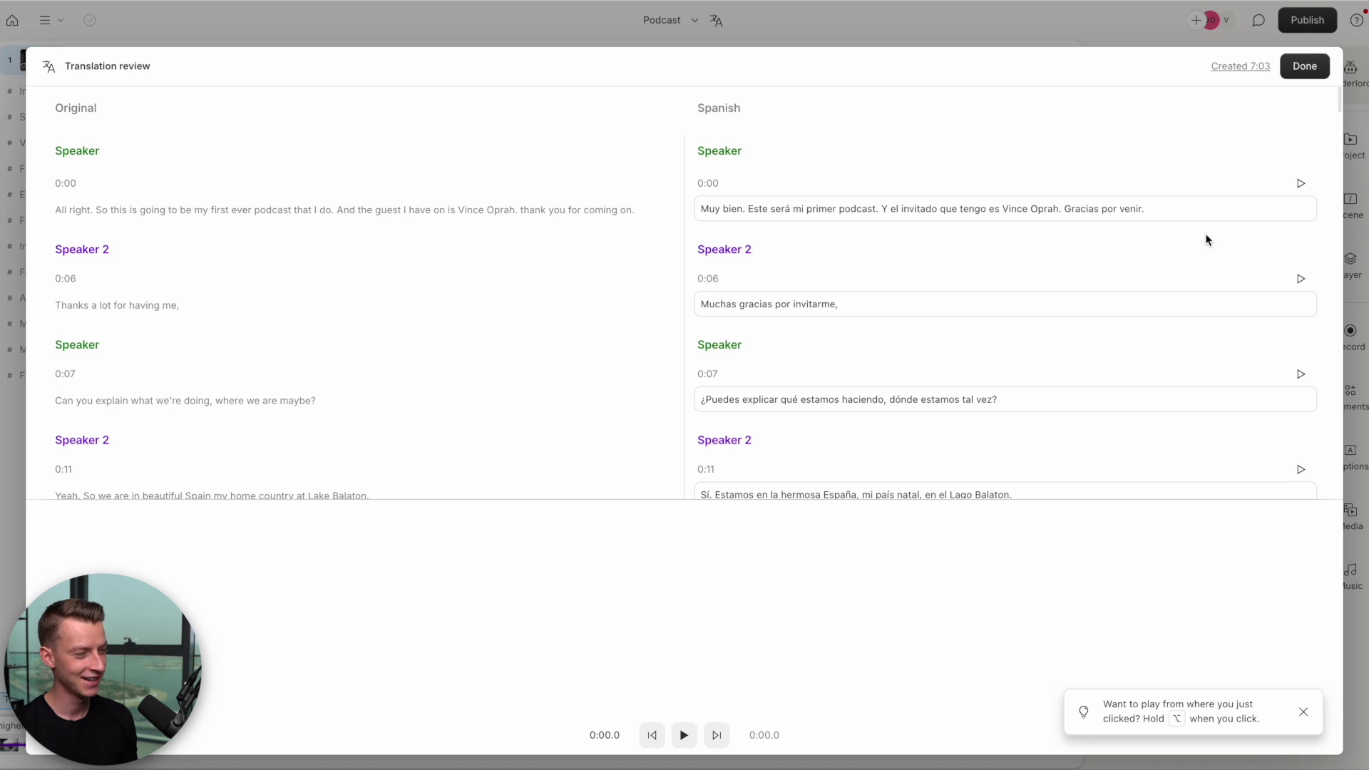
- Scroll through the Spanish lines and test-edit the 04:07 translation, leaving it unchanged
scroll(1205, 233, "down", 20)
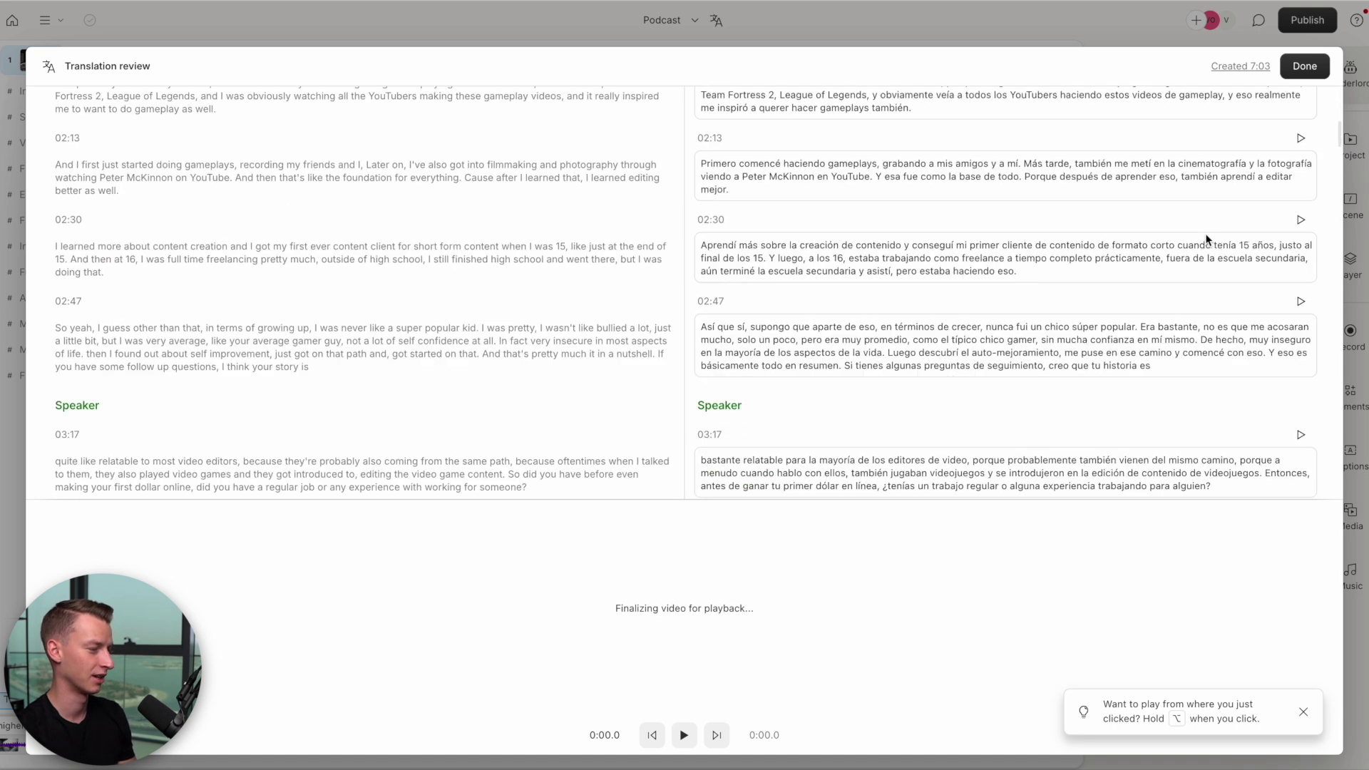
scroll(1205, 233, "down", 6)
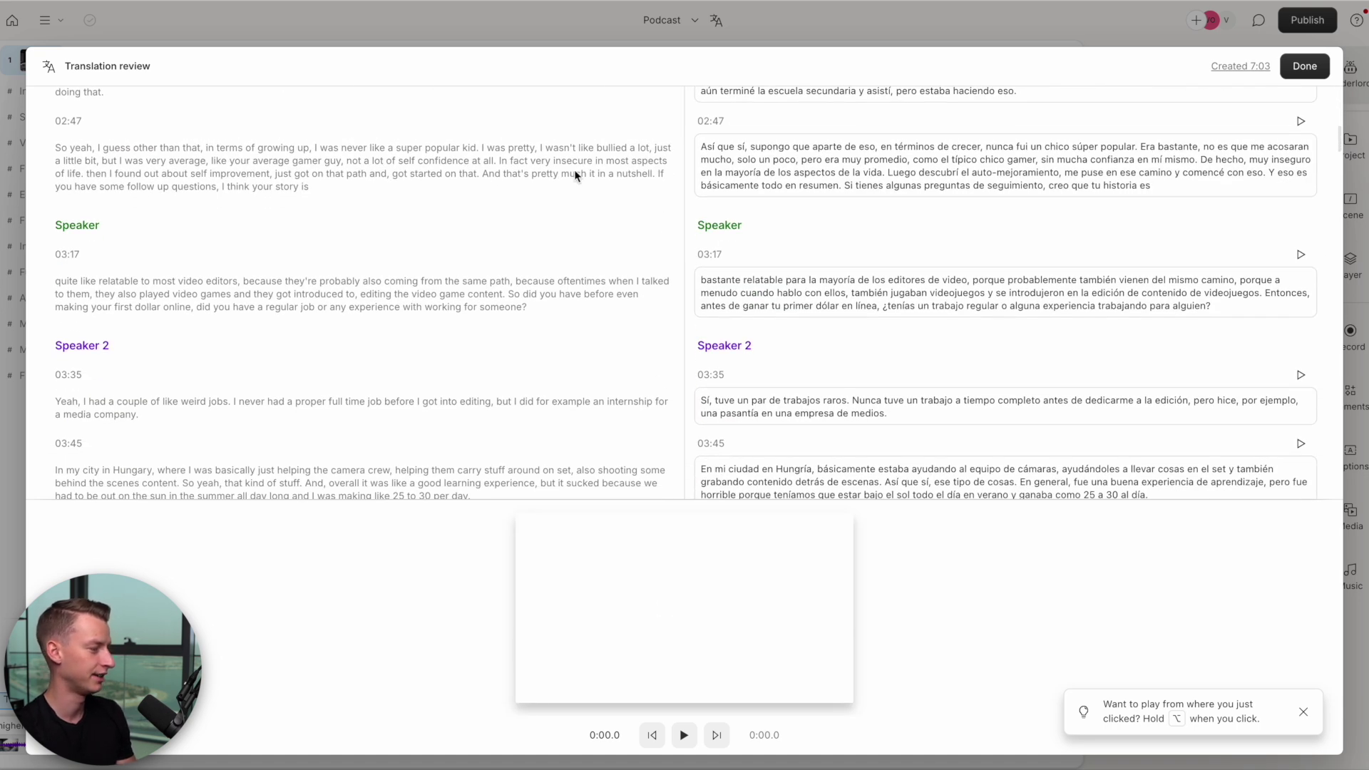
scroll(886, 362, "down", 5)
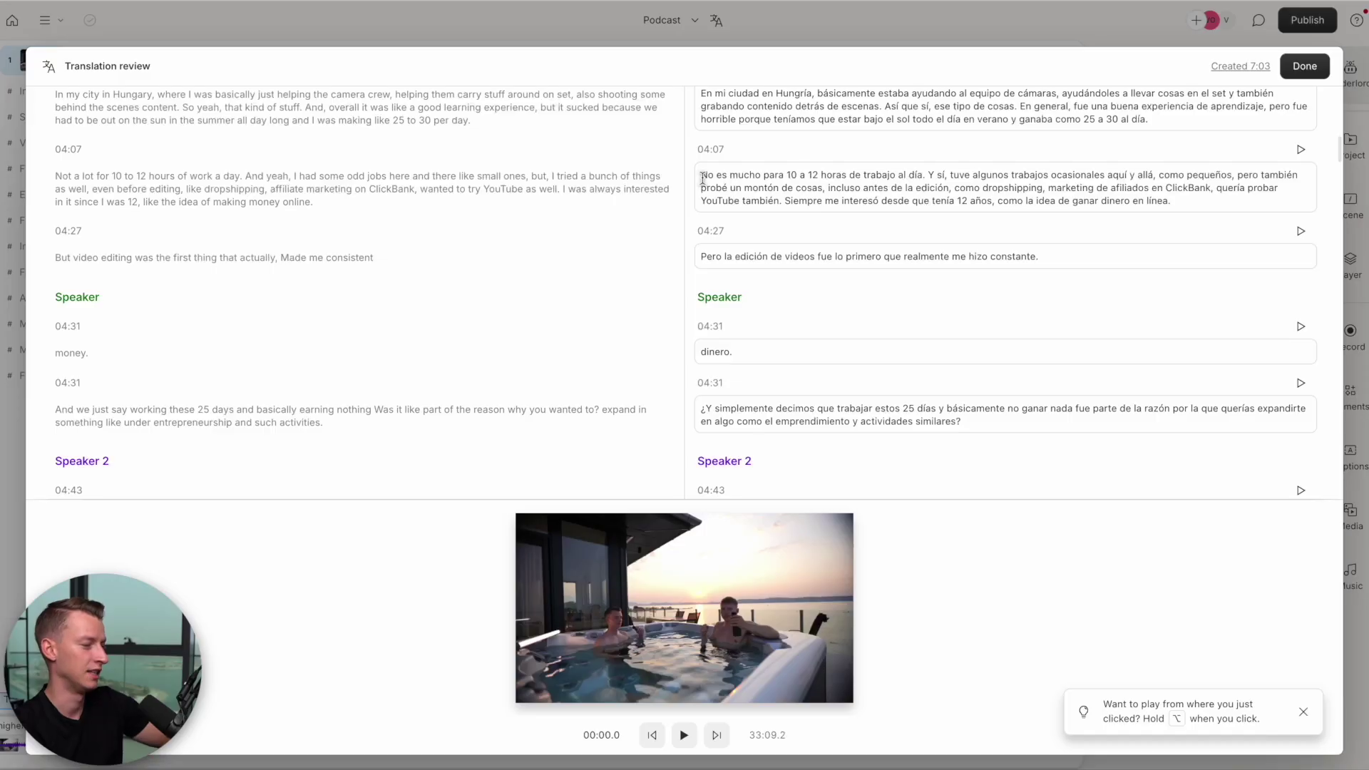
left_click_drag(703, 178, 849, 174)
left_click(868, 175)
left_click(1172, 200)
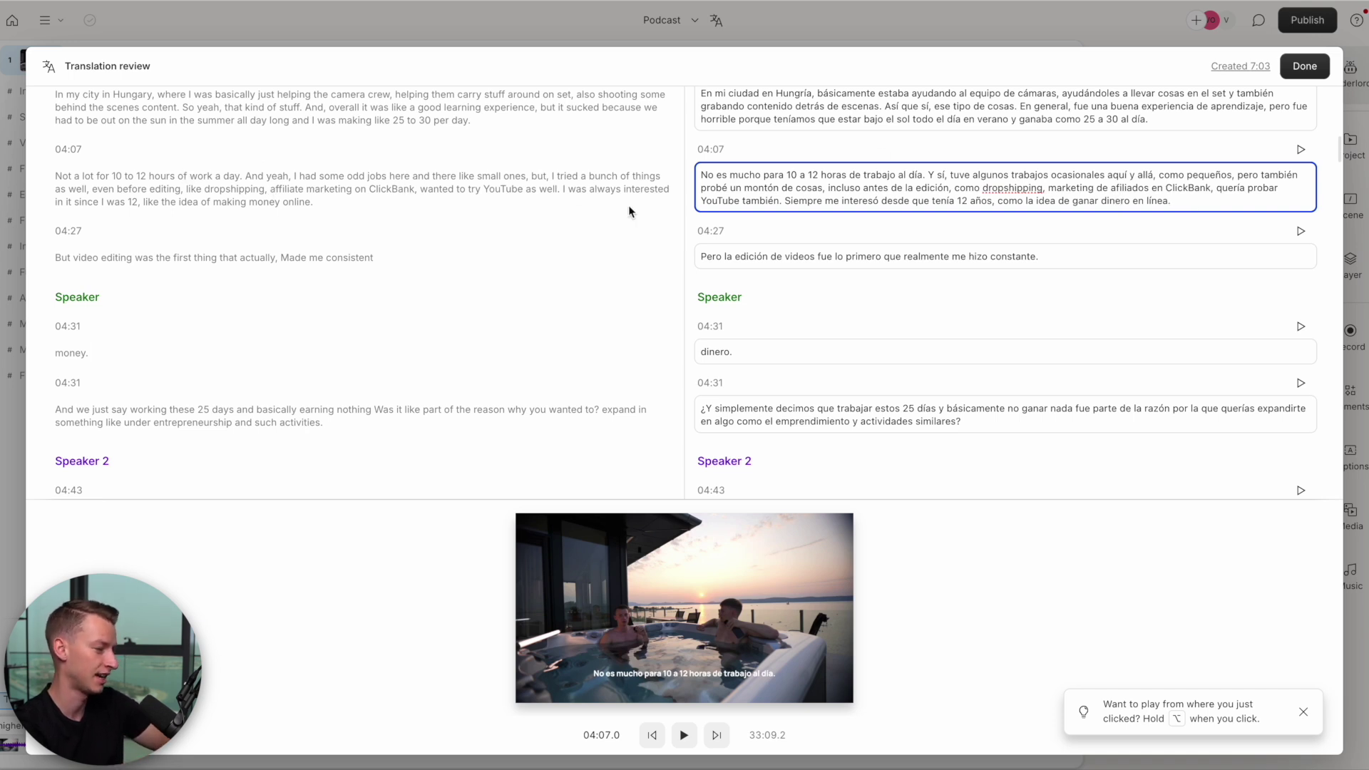
left_click_drag(715, 175, 1283, 174)
left_click(1284, 175)
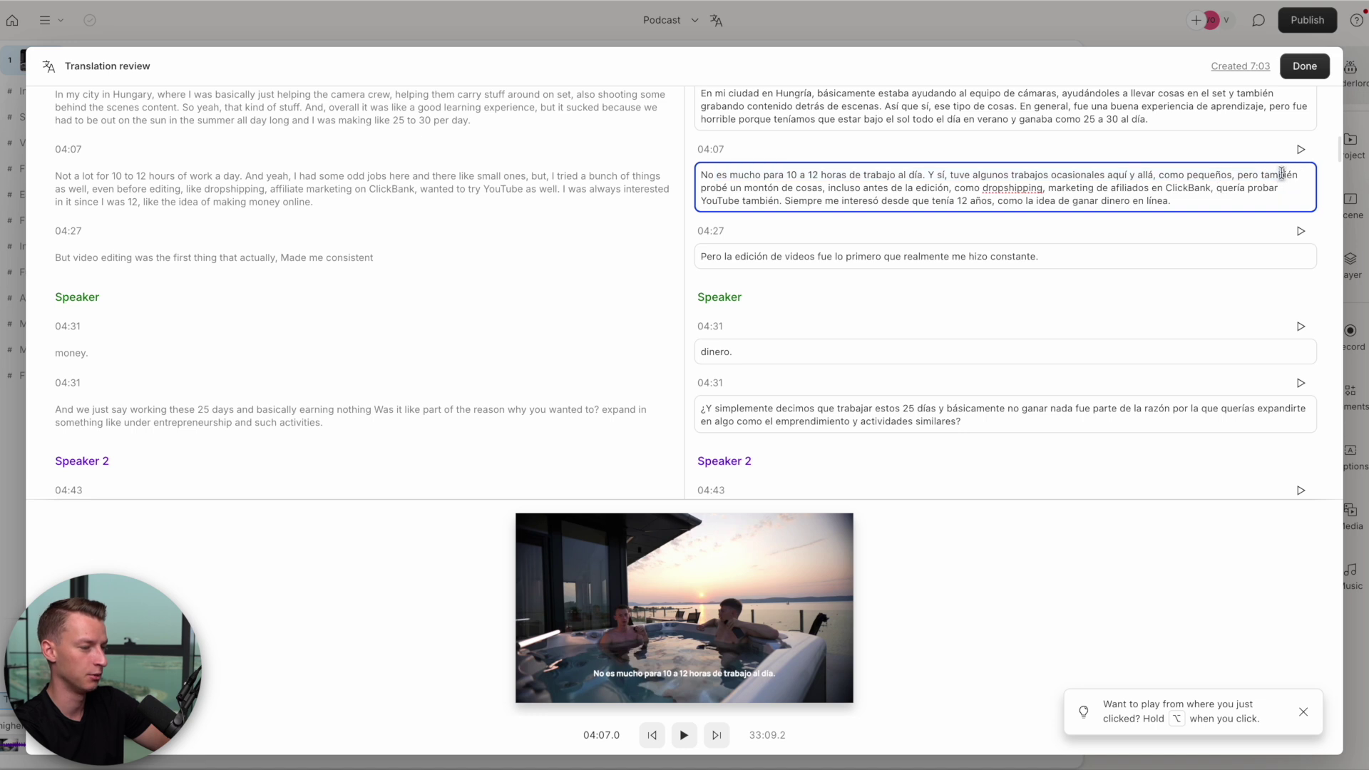
left_click(1216, 202)
type("jgojsdoijh")
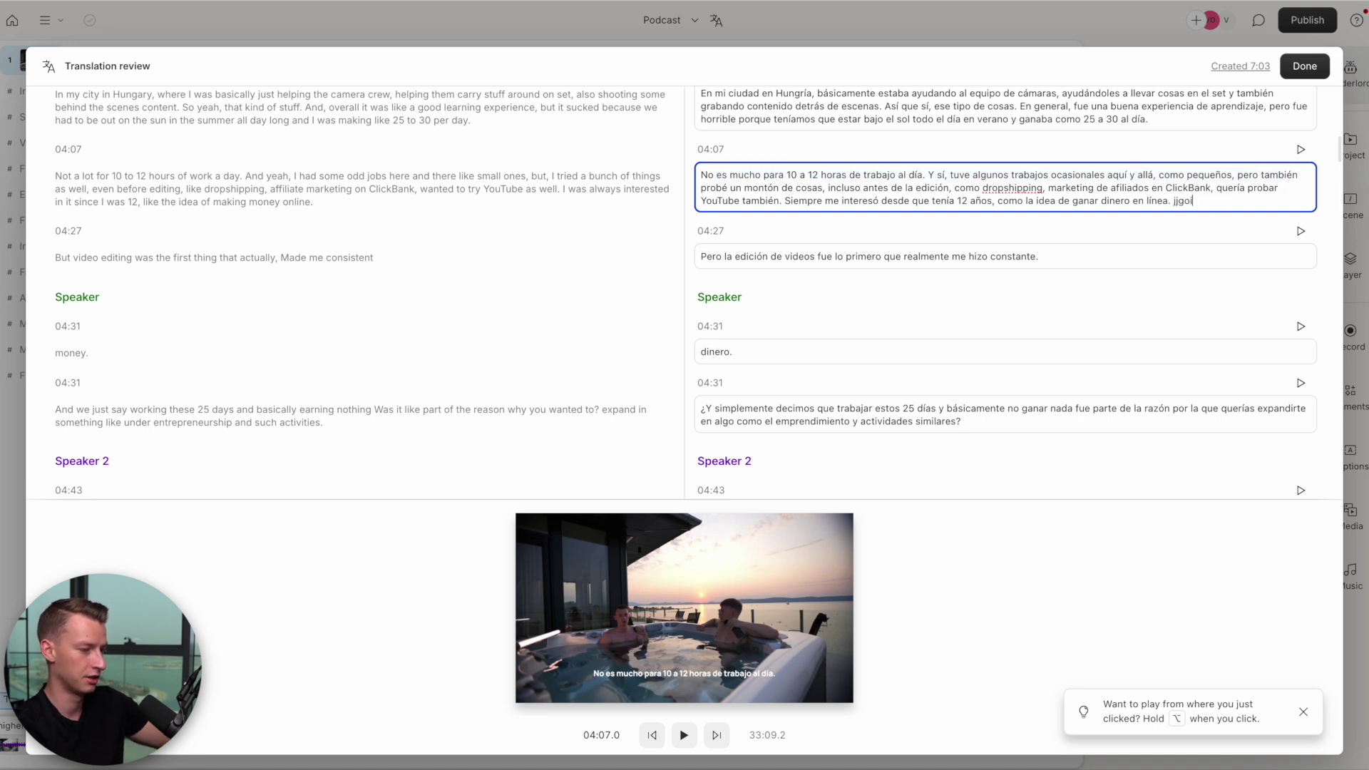
left_click_drag(1222, 202, 1172, 204)
key("BackSpace")
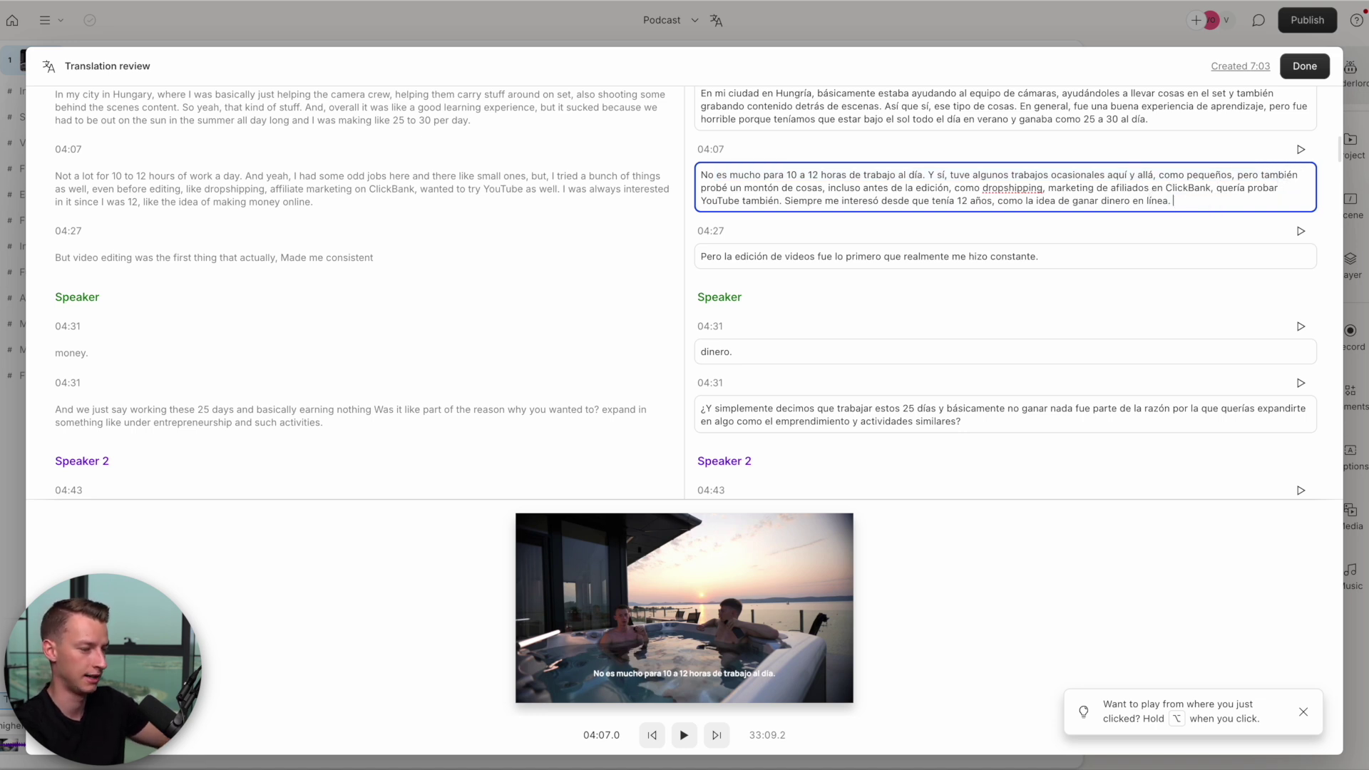
scroll(685, 292, "down", 5)
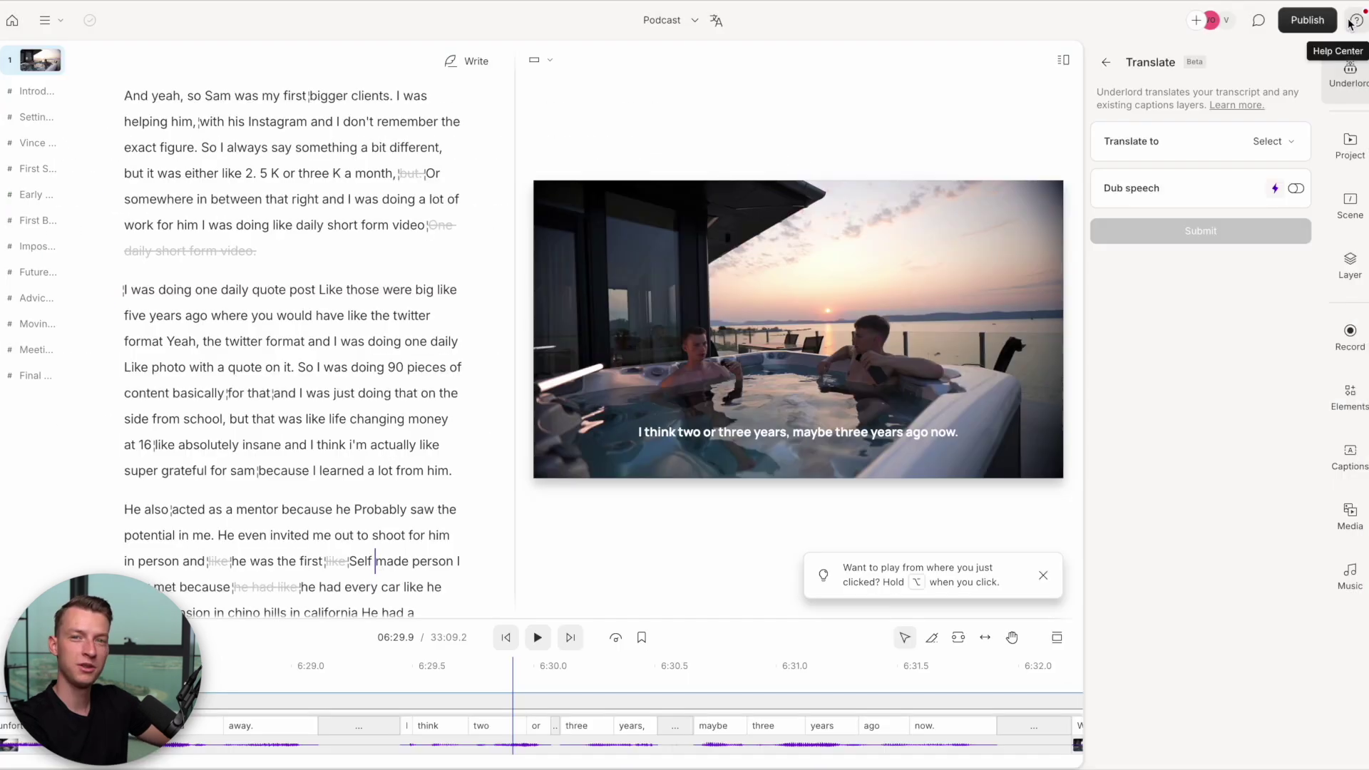
- Export the Podcast as a video file at Max resolution and High quality
left_click(1307, 21)
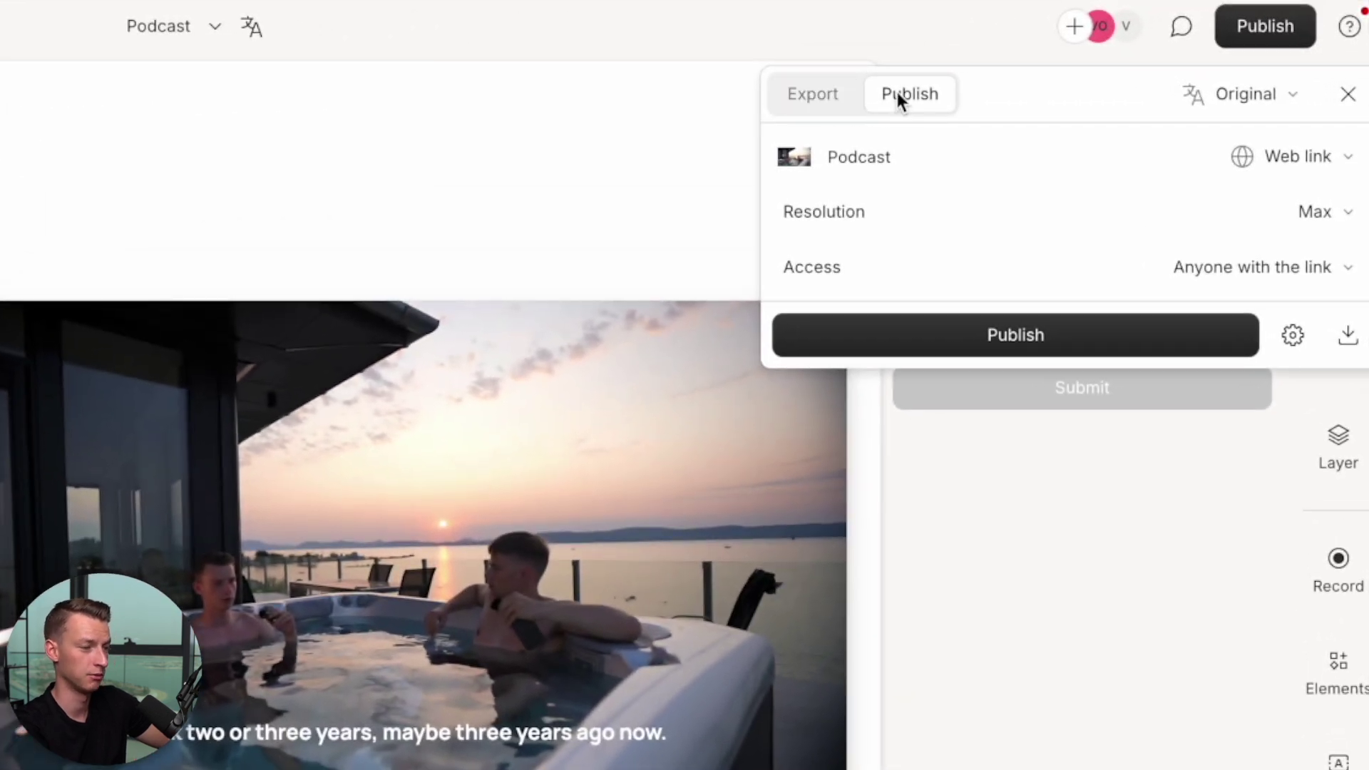
left_click(838, 95)
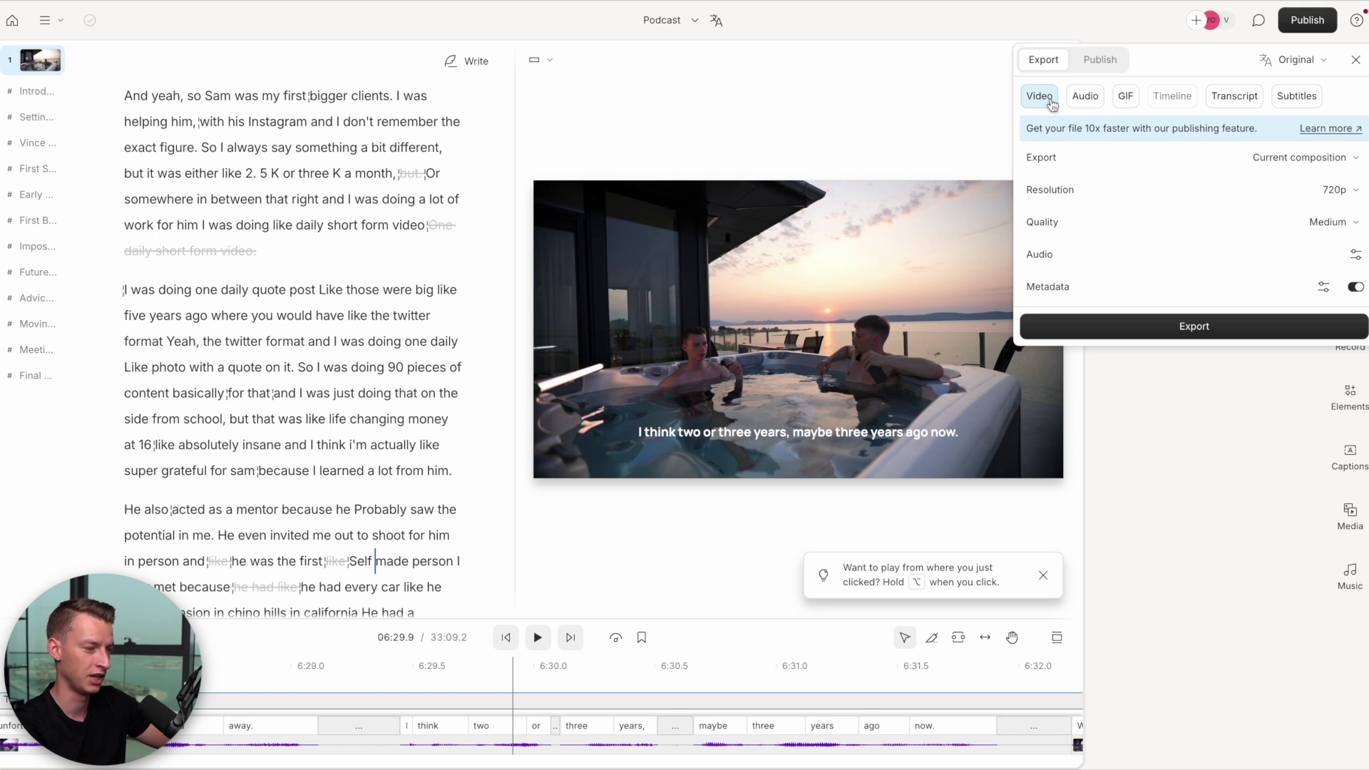
left_click(1334, 190)
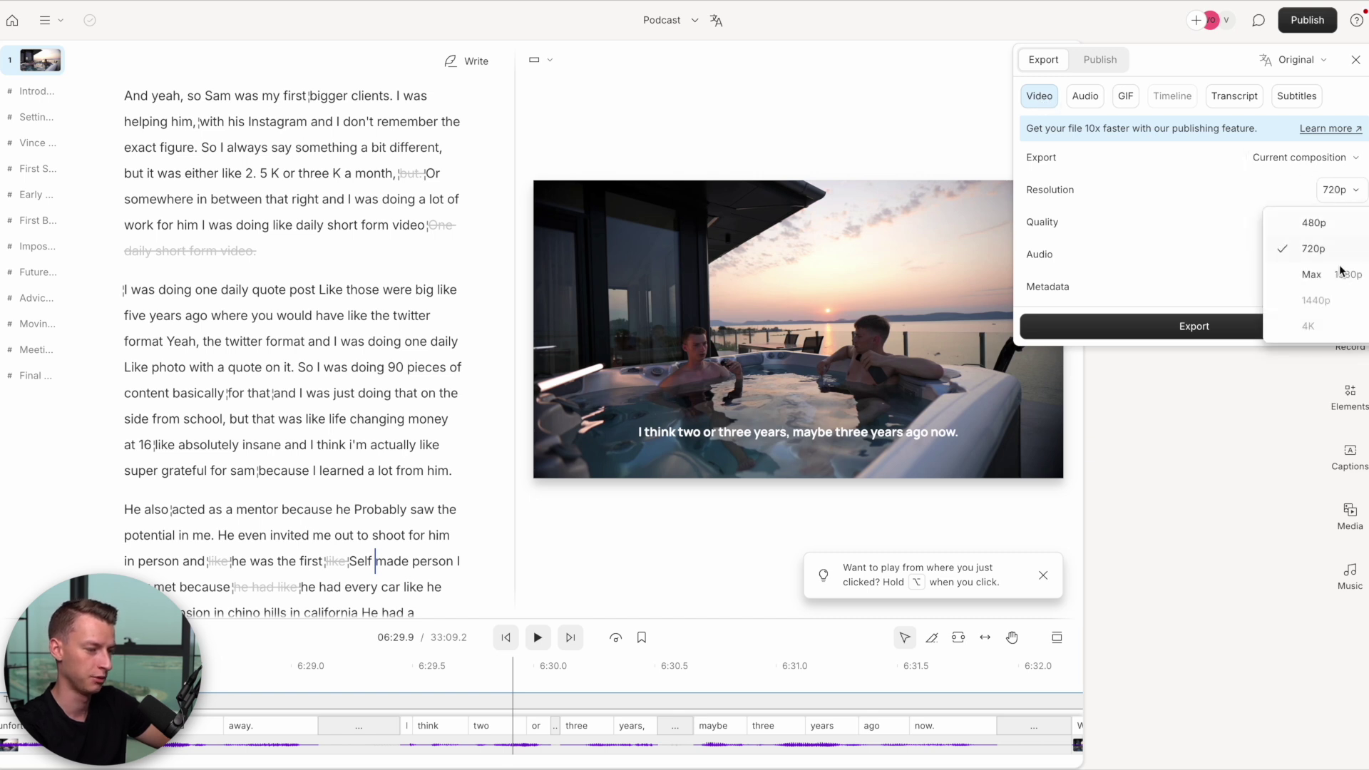
left_click(1338, 276)
left_click(1345, 223)
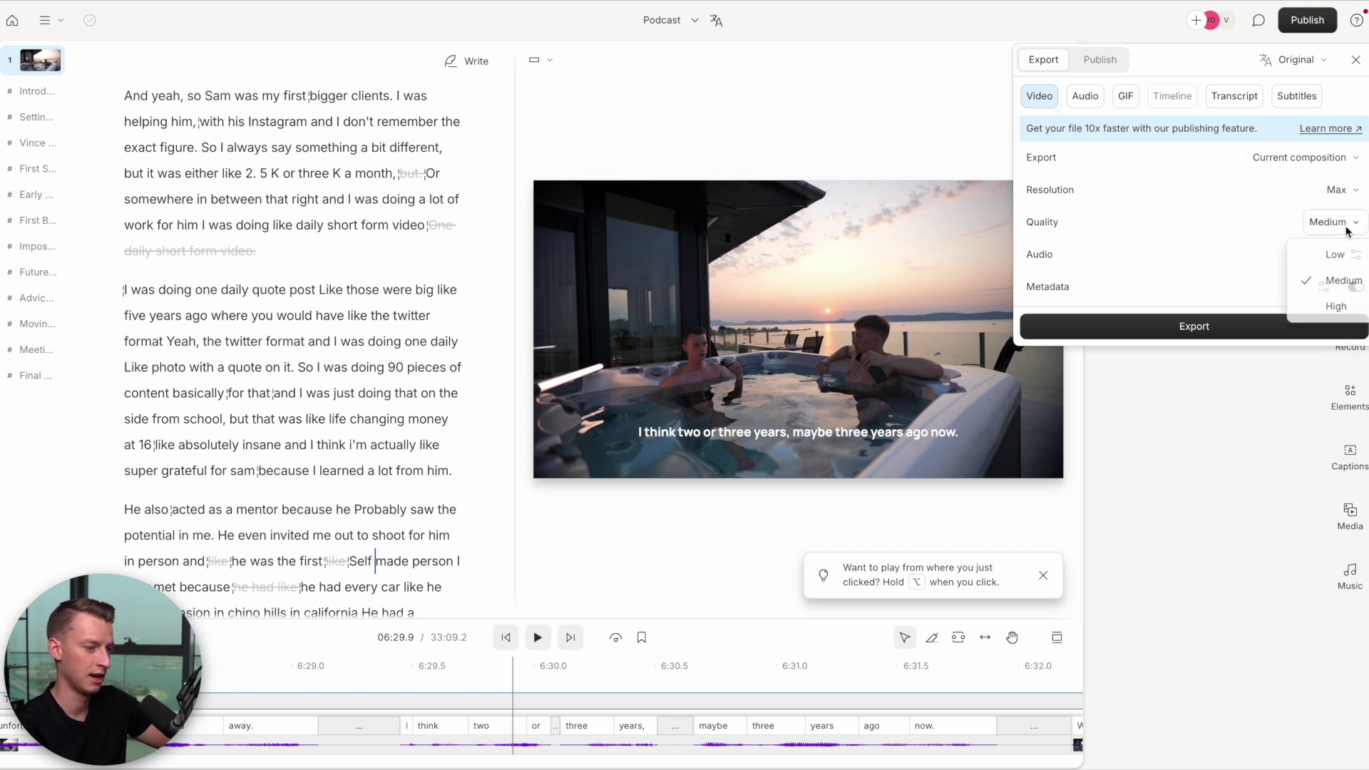
left_click(1343, 304)
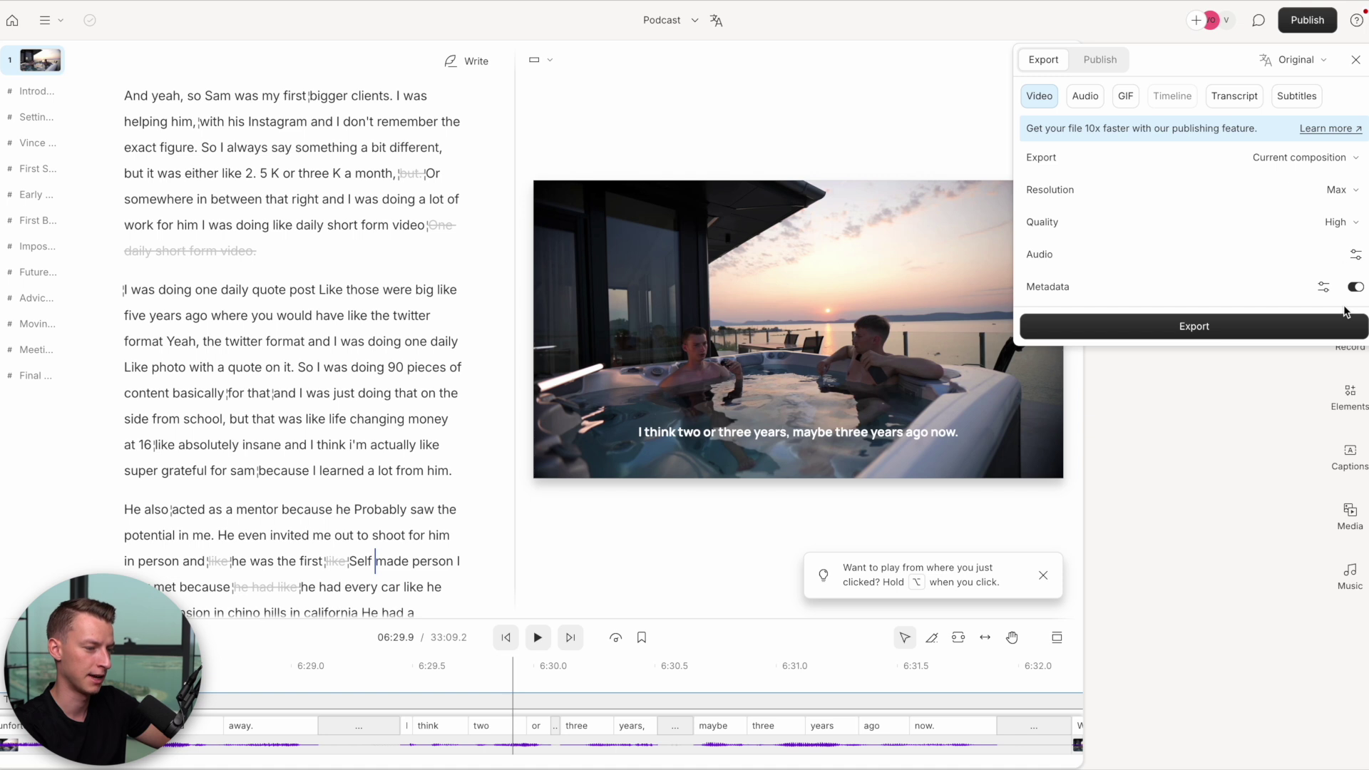
left_click(1354, 257)
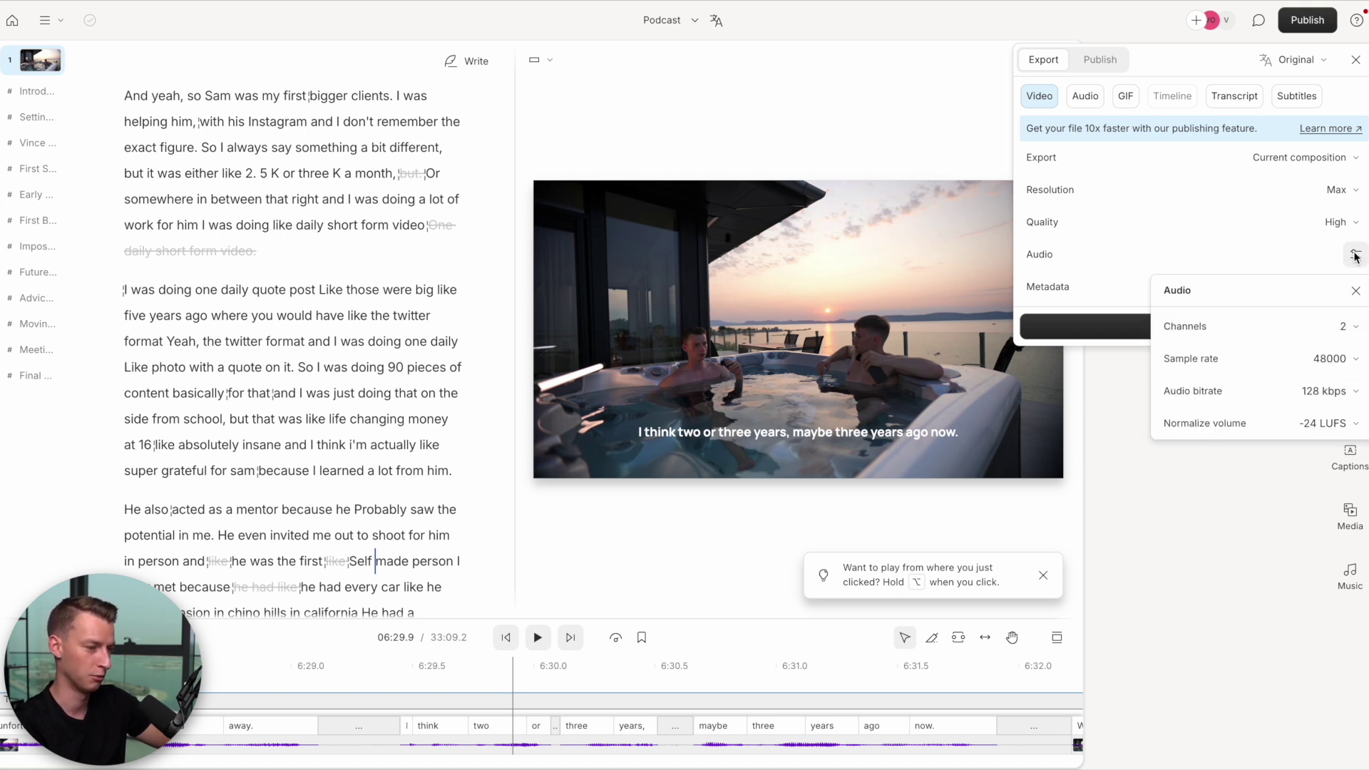
left_click(1355, 257)
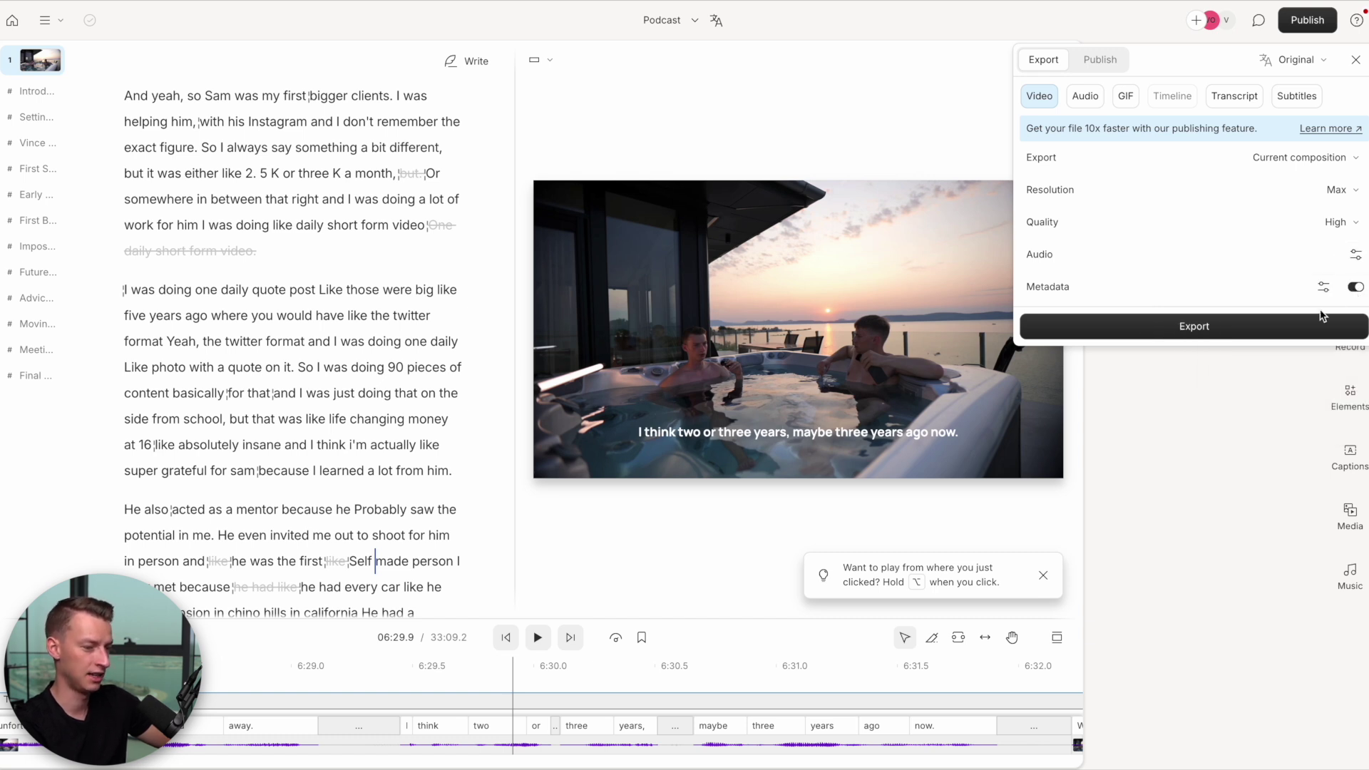
left_click(1269, 327)
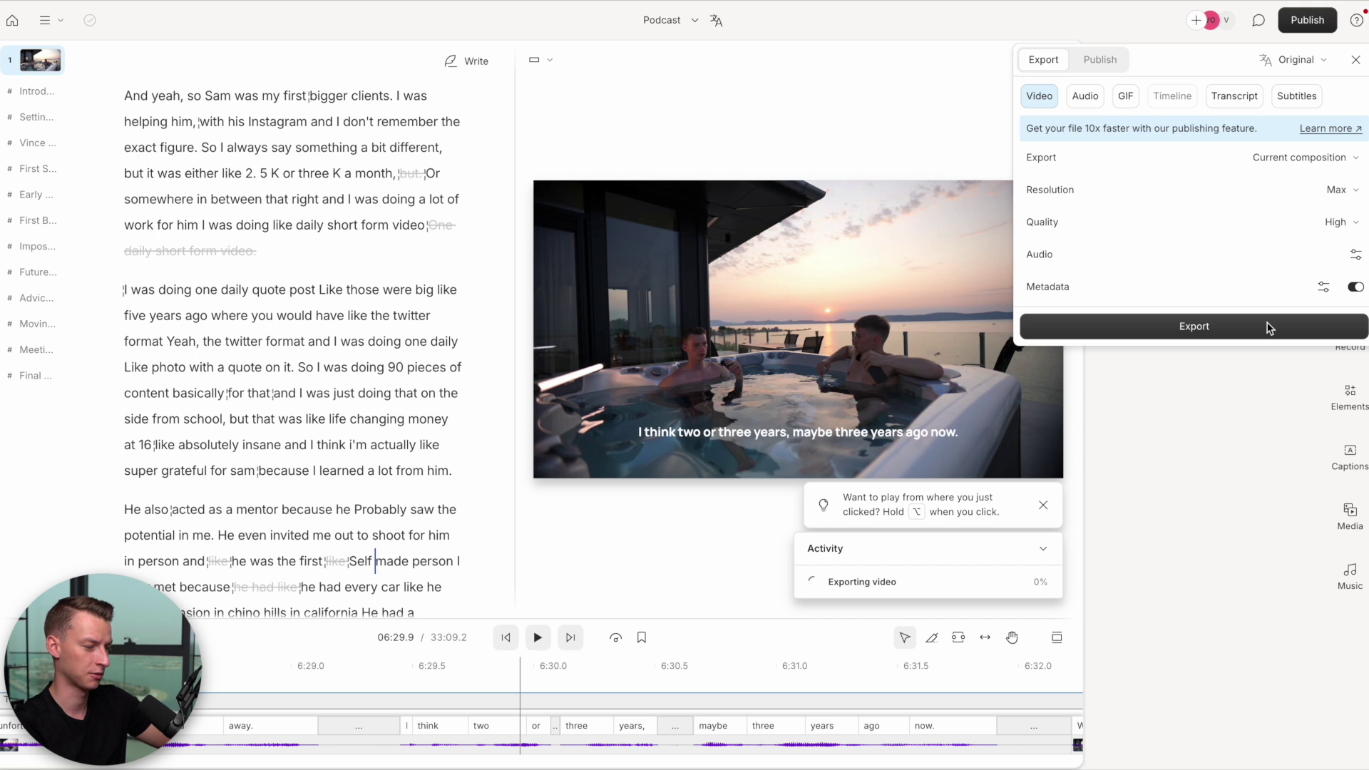